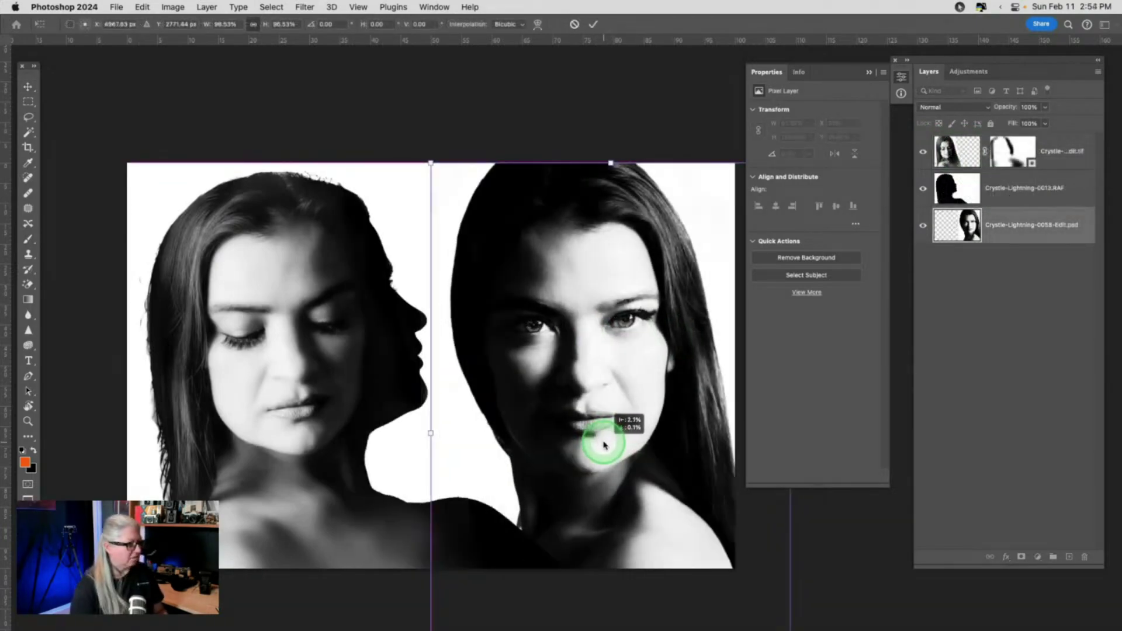
Scale the right-hand portrait up to nearly 100% and shift it slightly right and down.
left_click_drag(430, 163, 408, 143)
left_click_drag(527, 258, 550, 266)
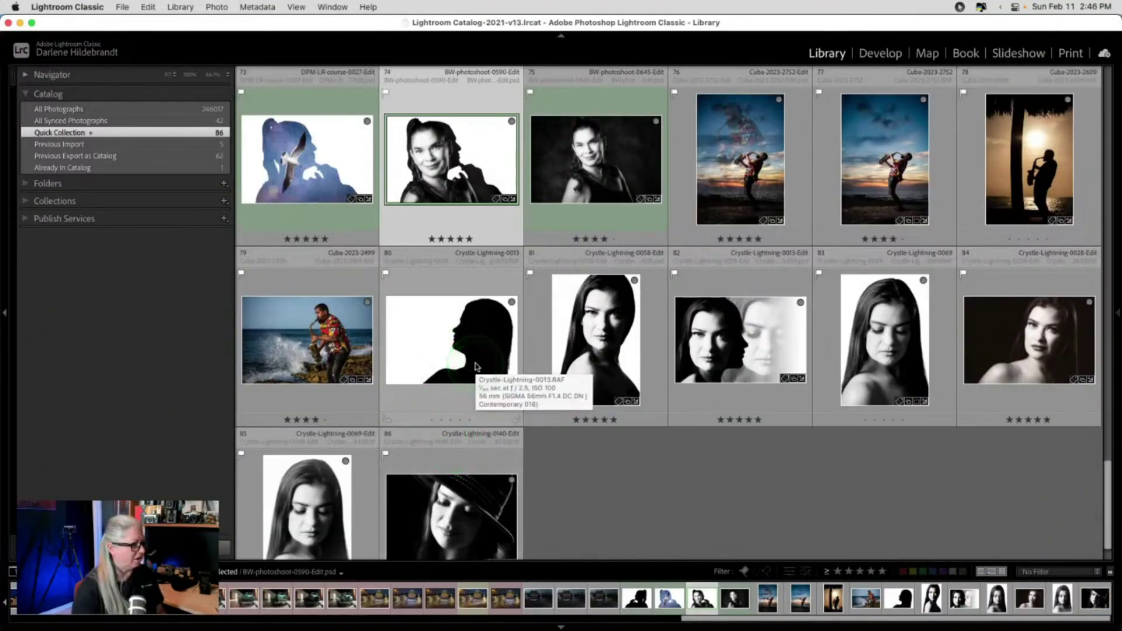
Preview photo 81, then select the 0013 silhouette with photos 81, 83, 84, 86 and 85.
double_click(576, 351)
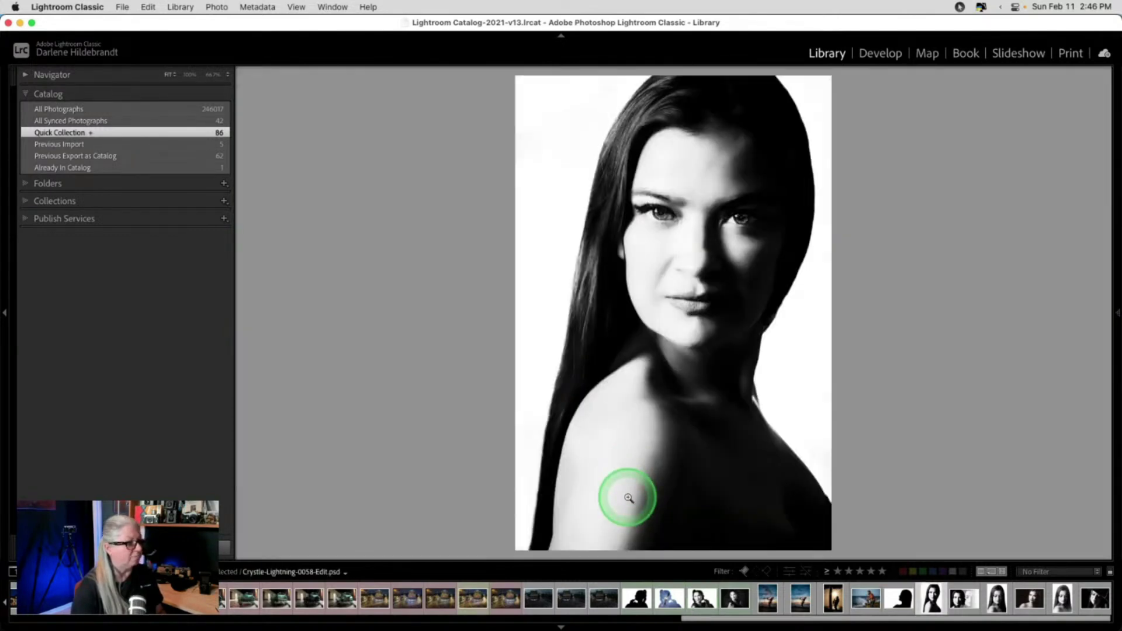
double_click(563, 403)
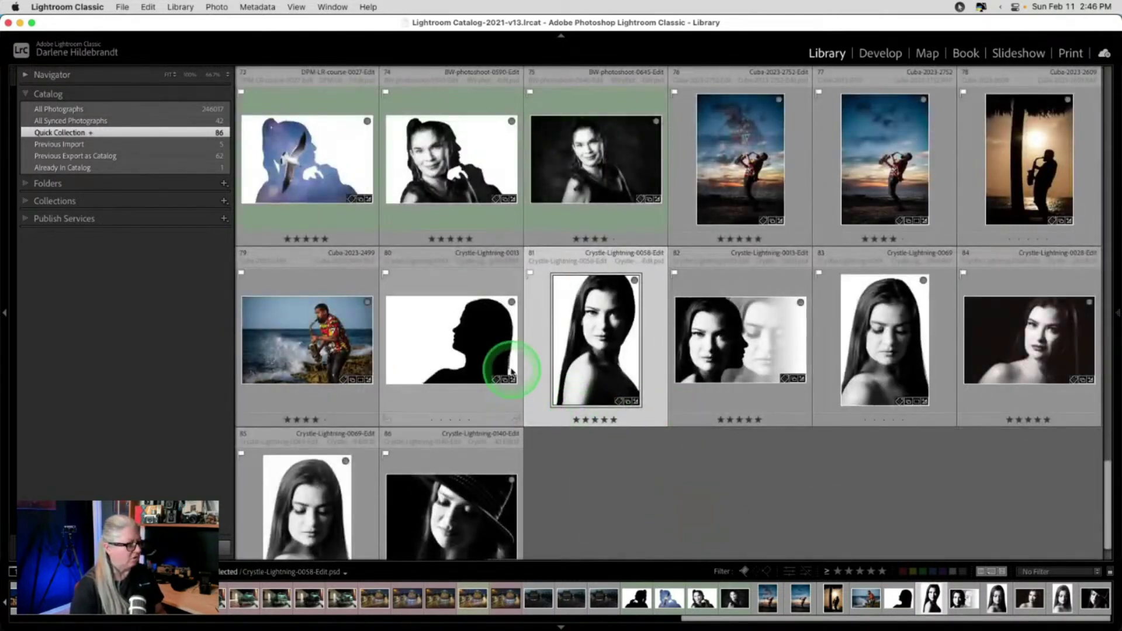
left_click(409, 338)
left_click(585, 350, "super")
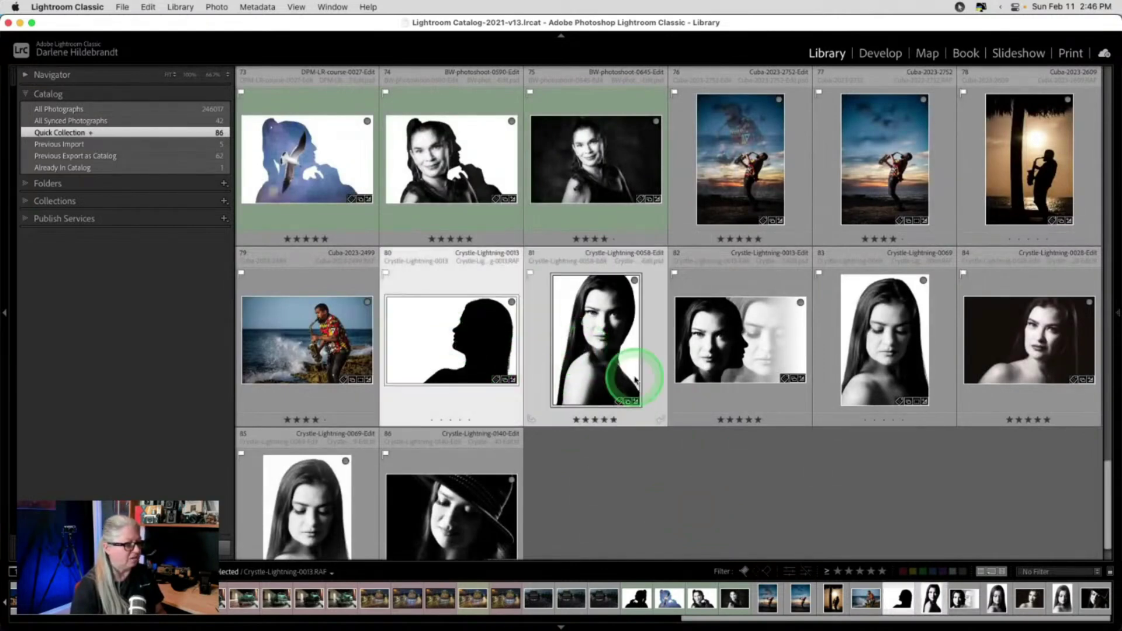
left_click(889, 318, "super")
left_click(1057, 326, "super")
left_click(474, 486, "super")
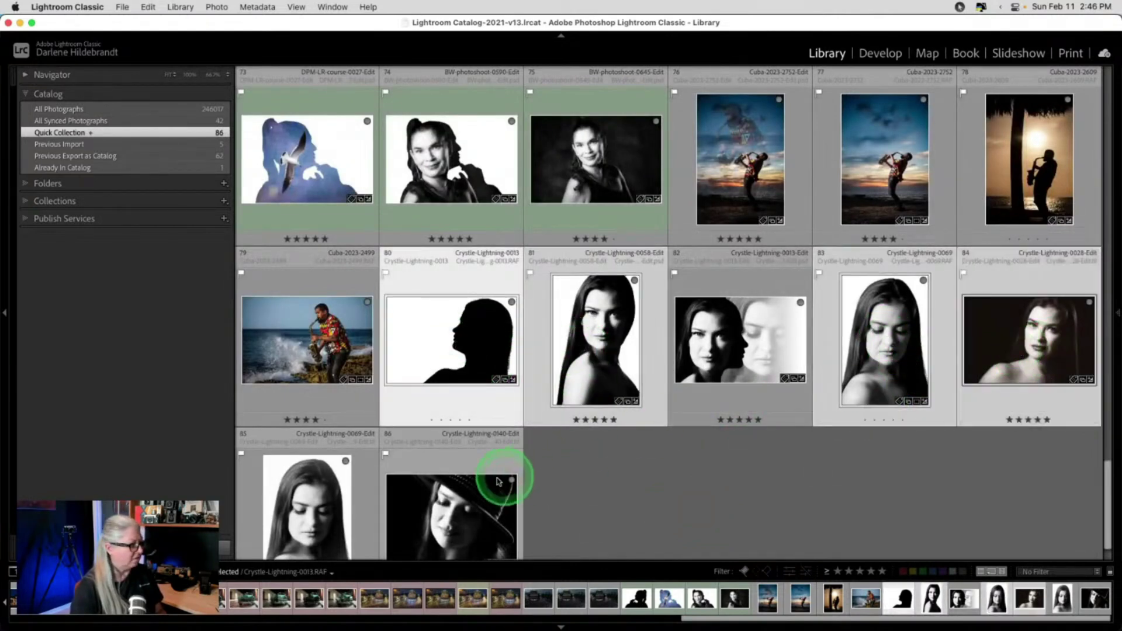
left_click(298, 514, "super")
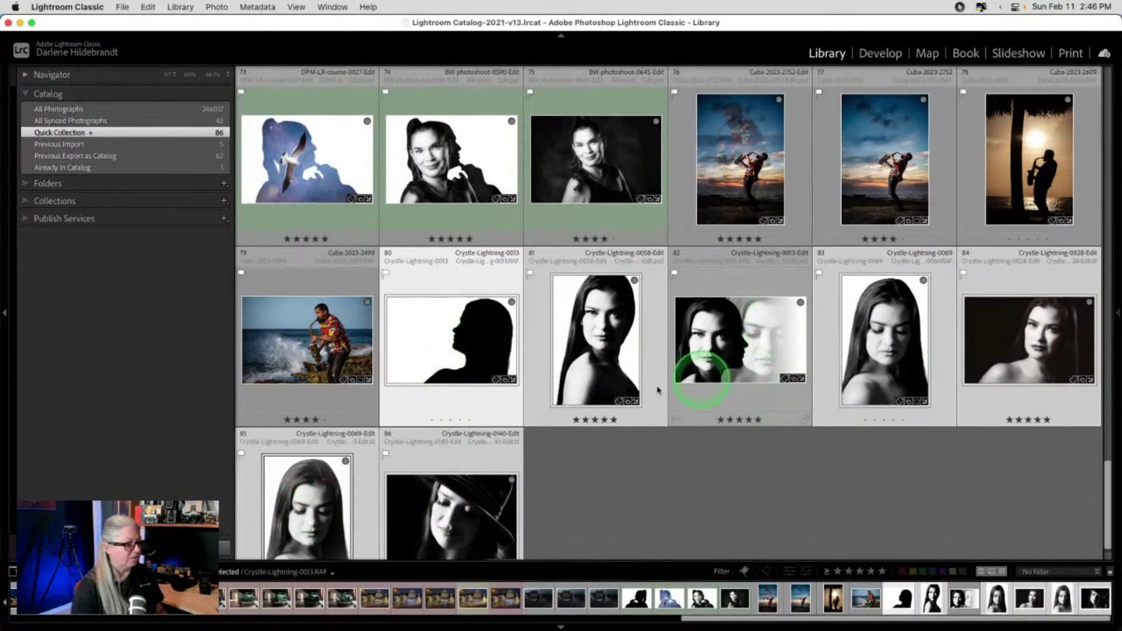
View the 0013-Edit composite full size, then select only the silhouette with the 0058 and 0069 portraits.
double_click(705, 370)
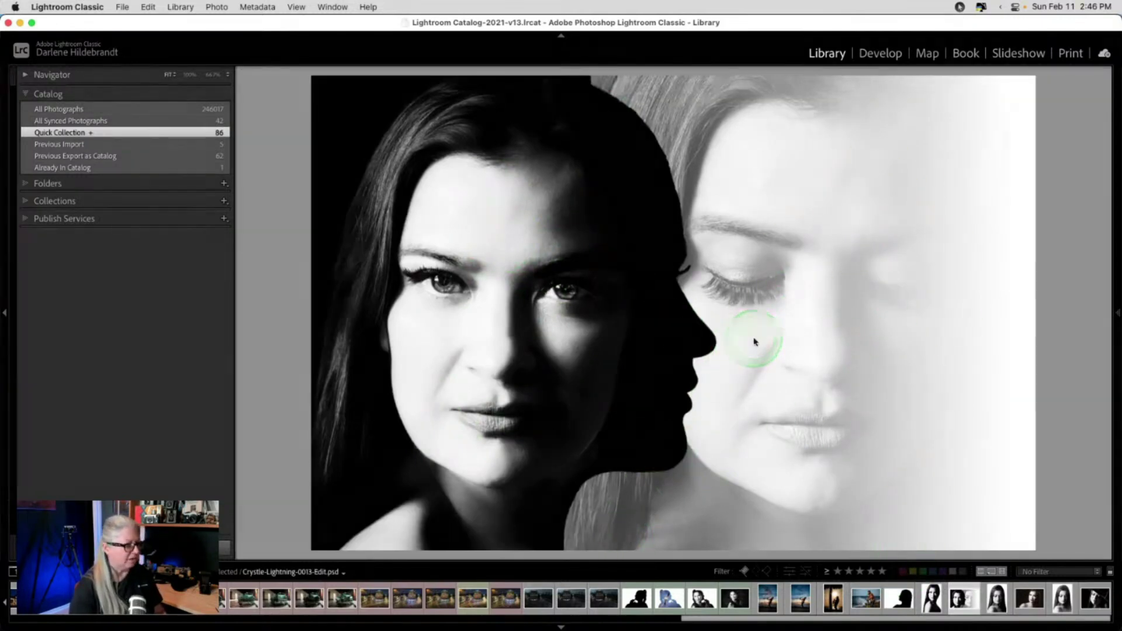
key("g")
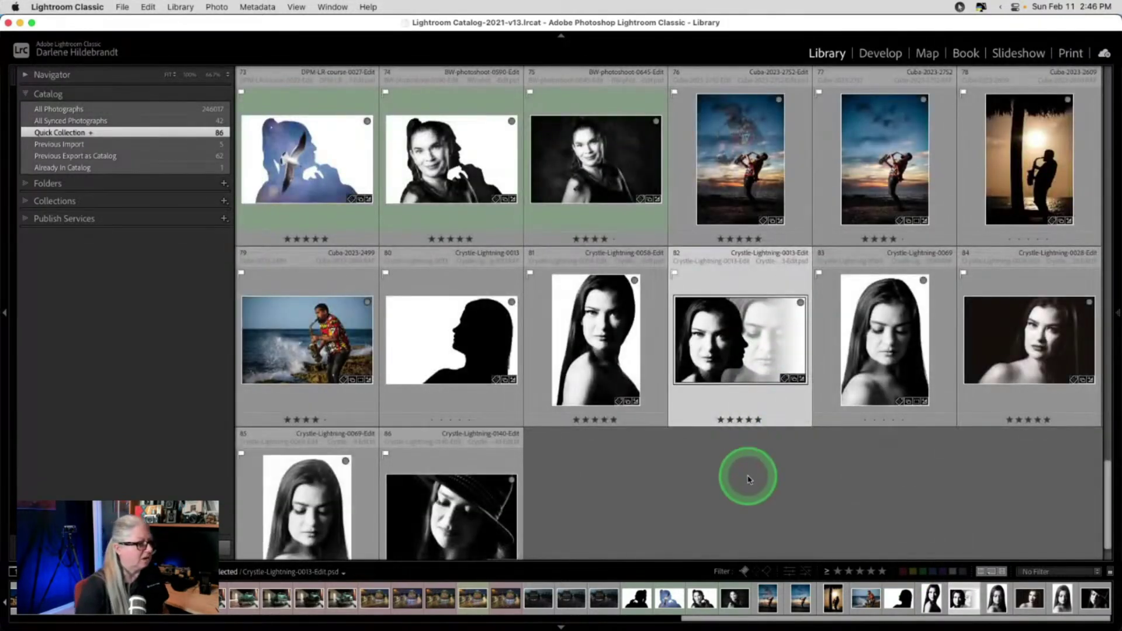
left_click(462, 348)
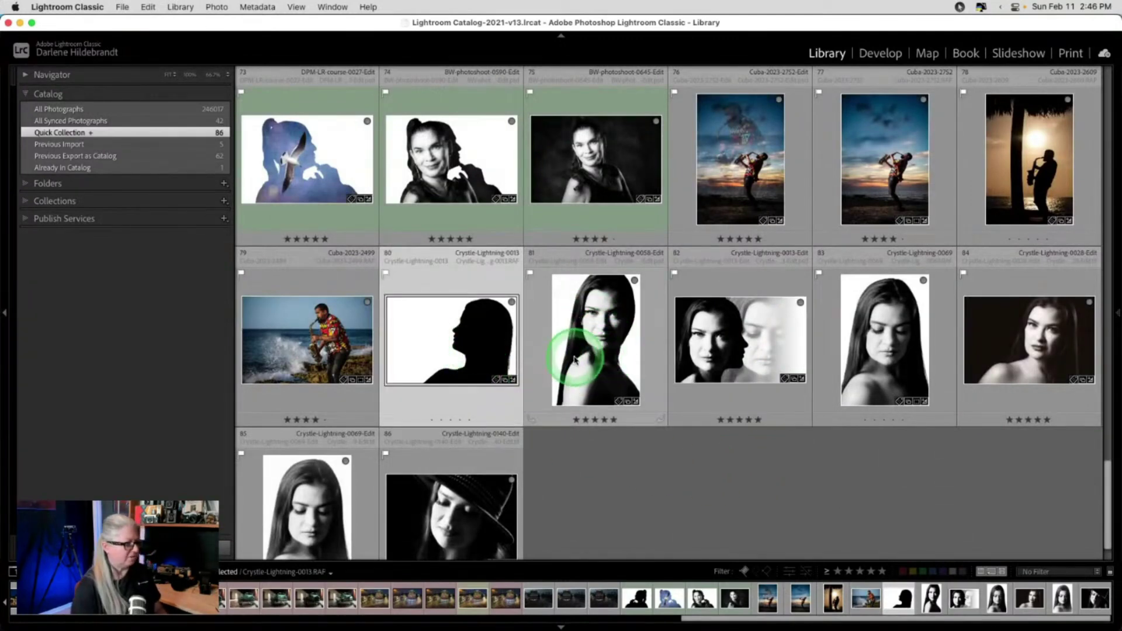
left_click(584, 357, "super")
left_click(431, 333)
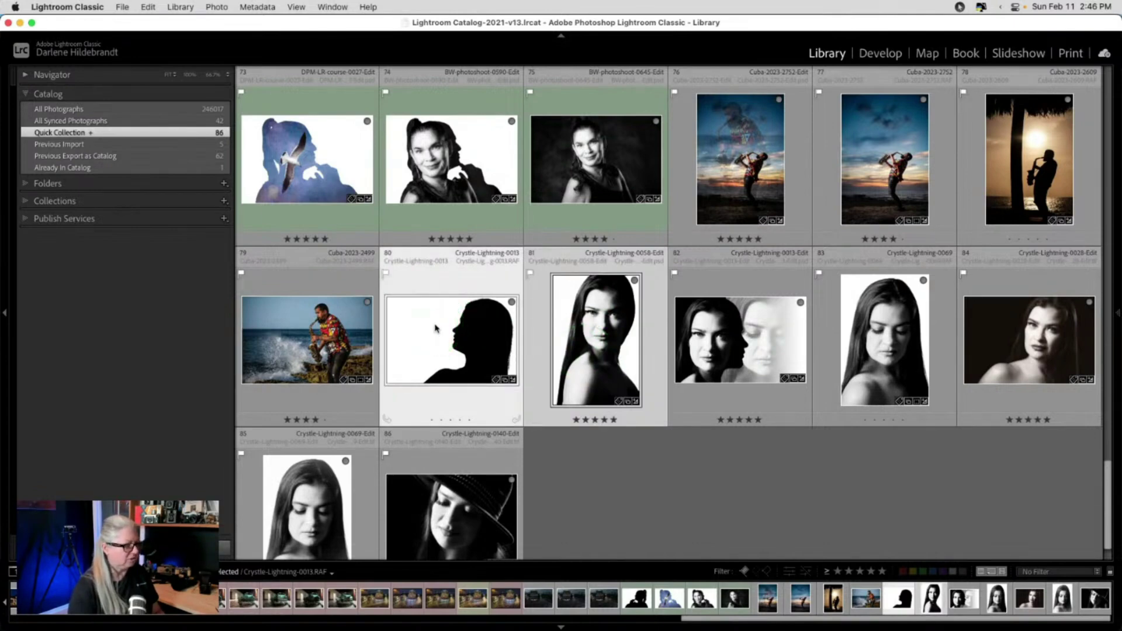
left_click(300, 529, "super")
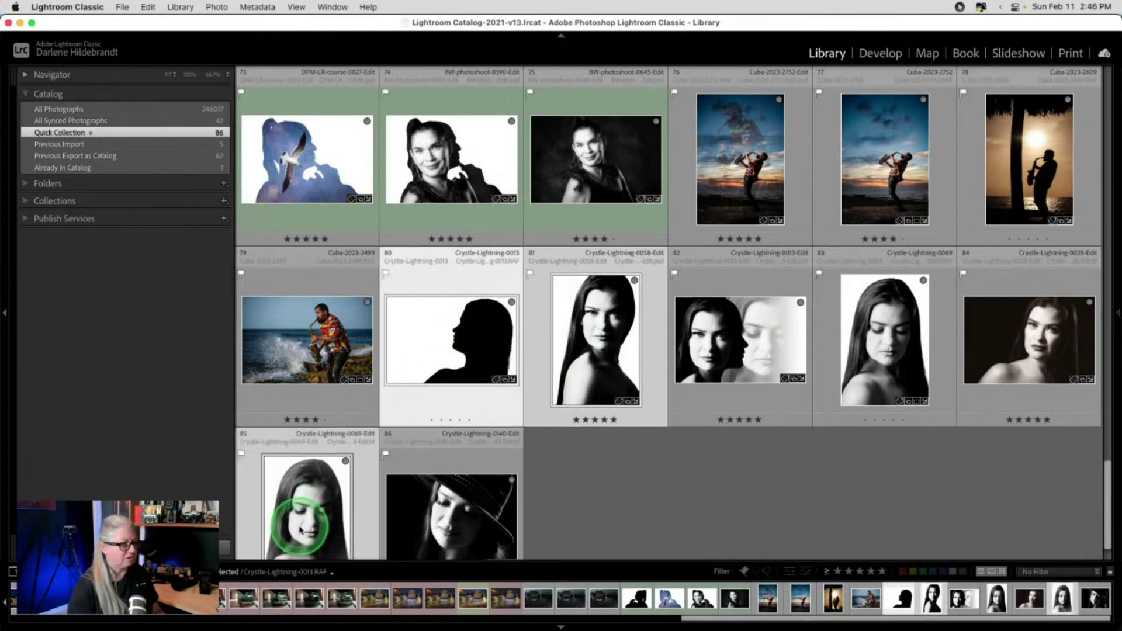
Send the silhouette and the 0058 and 0069 portraits to Photoshop via Edit In > Open as Layers.
right_click(445, 333)
mouse_move(460, 330)
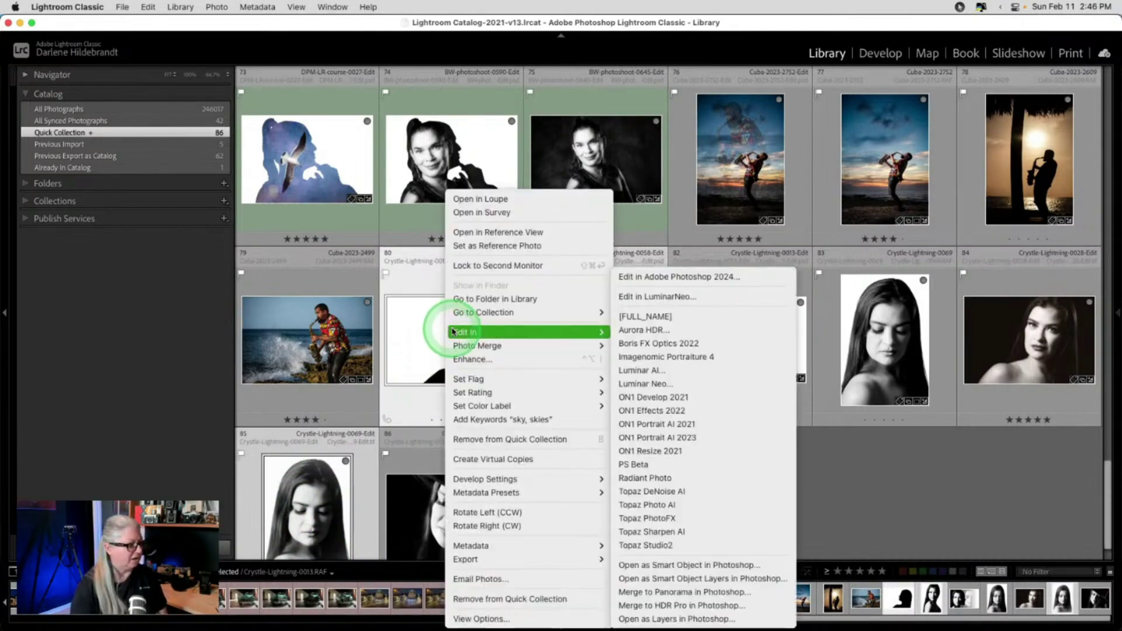
left_click(677, 618)
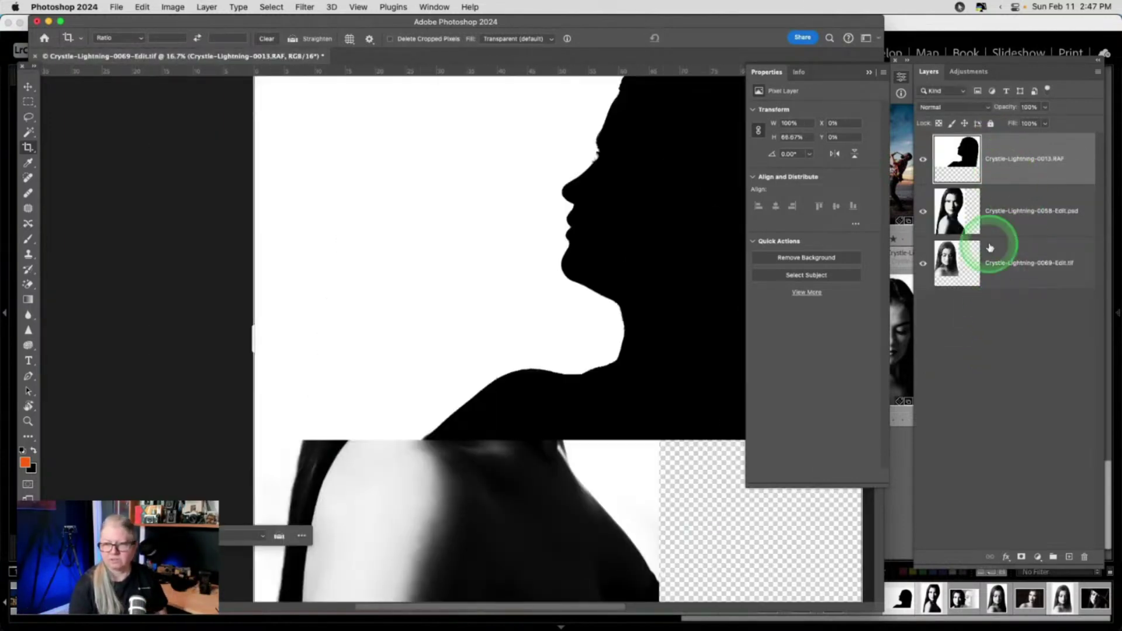
In full-screen view, move the silhouette layer to the bottom and hide the top portrait layer.
left_click(552, 322)
key("f")
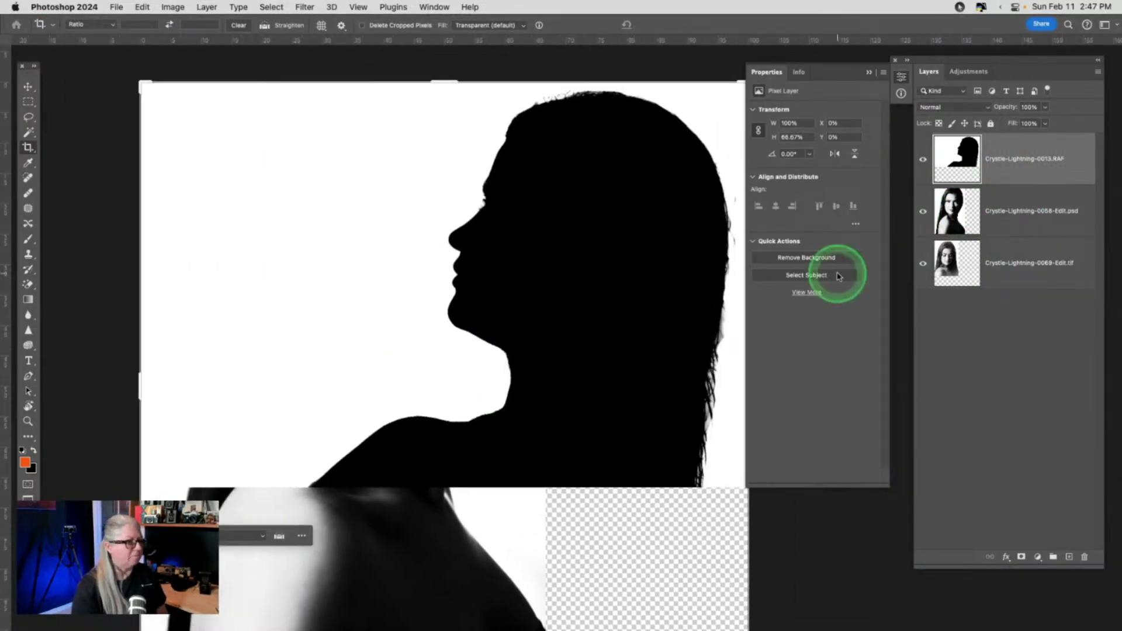
left_click(1023, 186)
left_click_drag(1019, 173, 1026, 325)
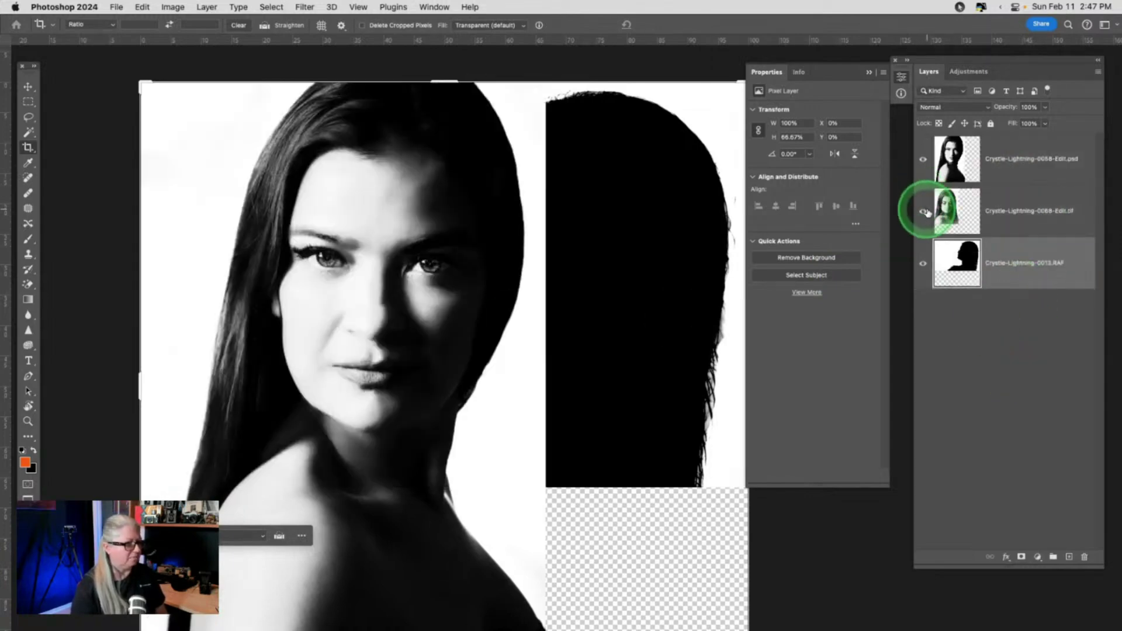
left_click(923, 159)
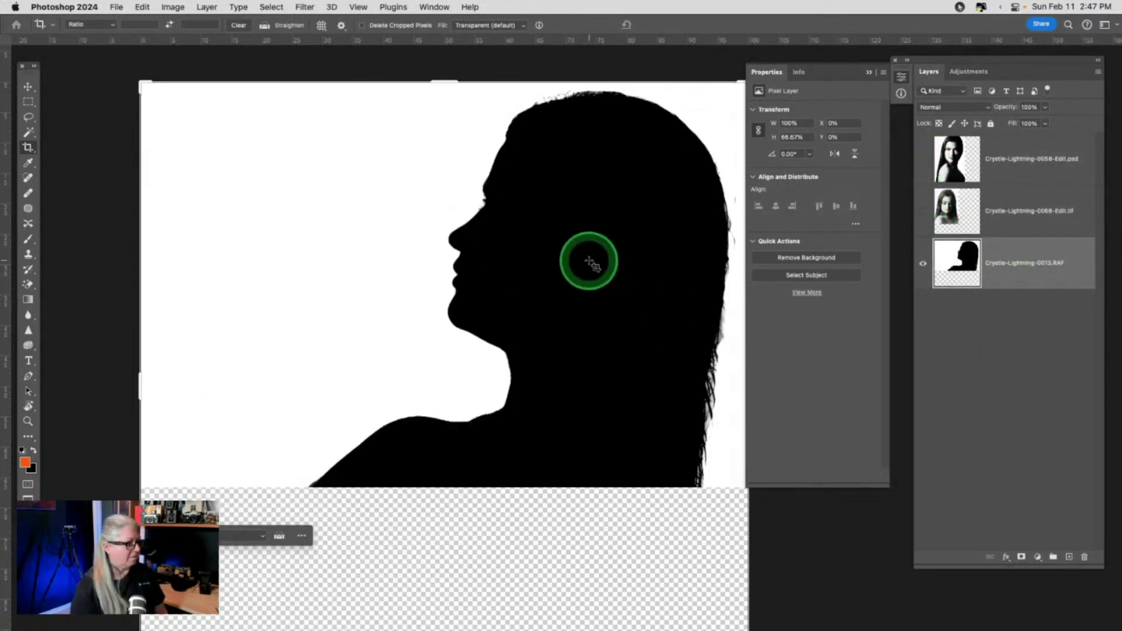
Crop the empty transparent strip off the canvas bottom and show the 0069 portrait layer.
scroll(589, 262, "down", 2)
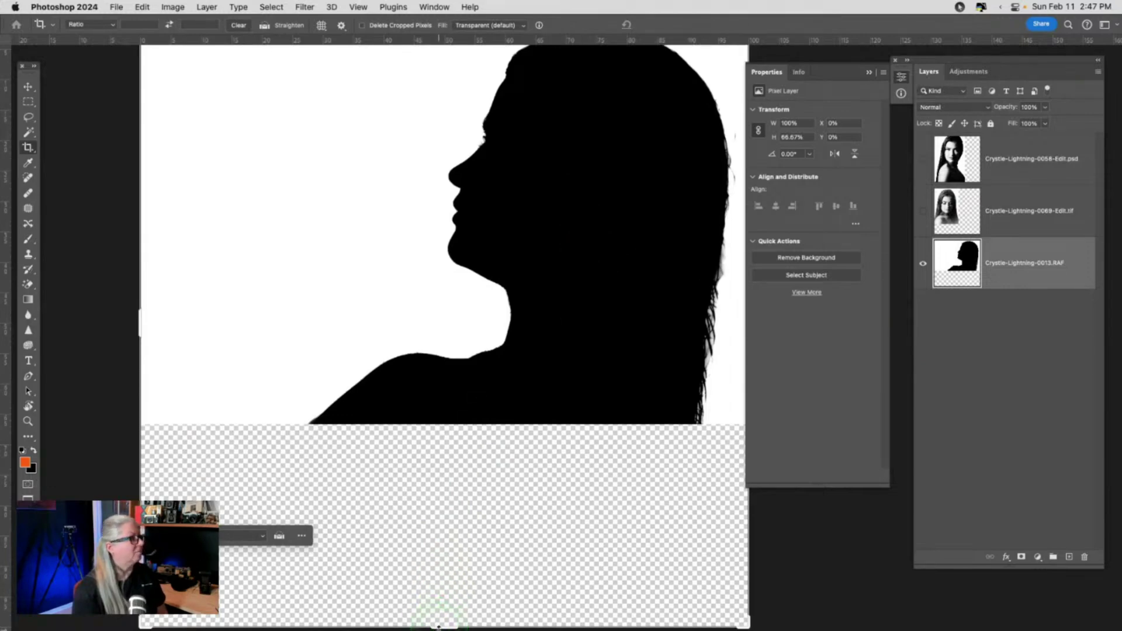
left_click_drag(438, 625, 443, 516)
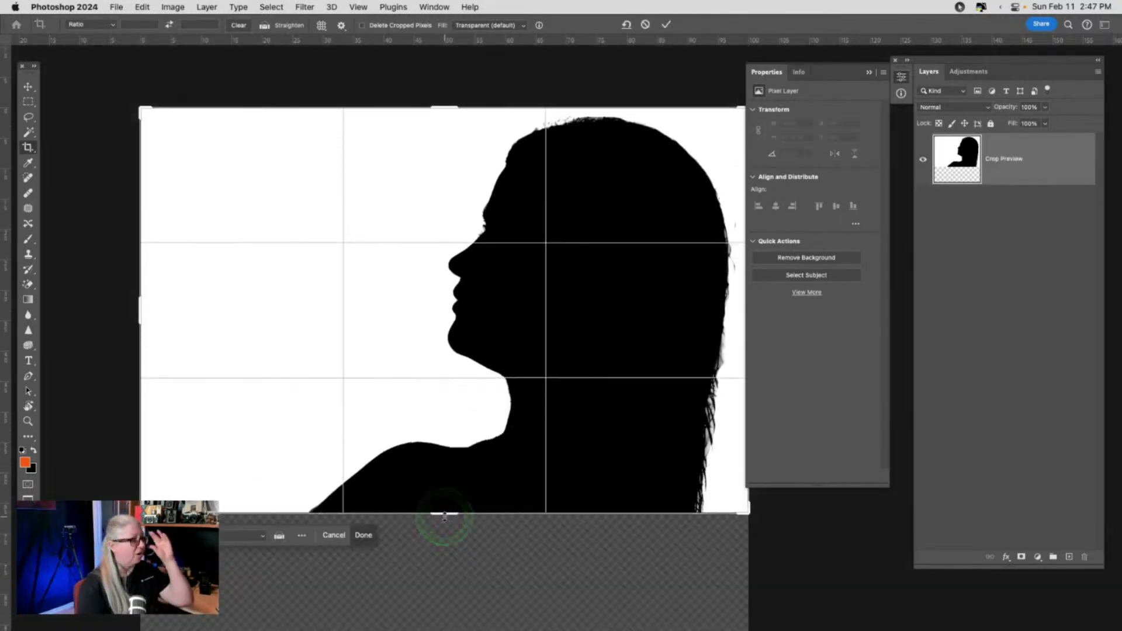
key("Return")
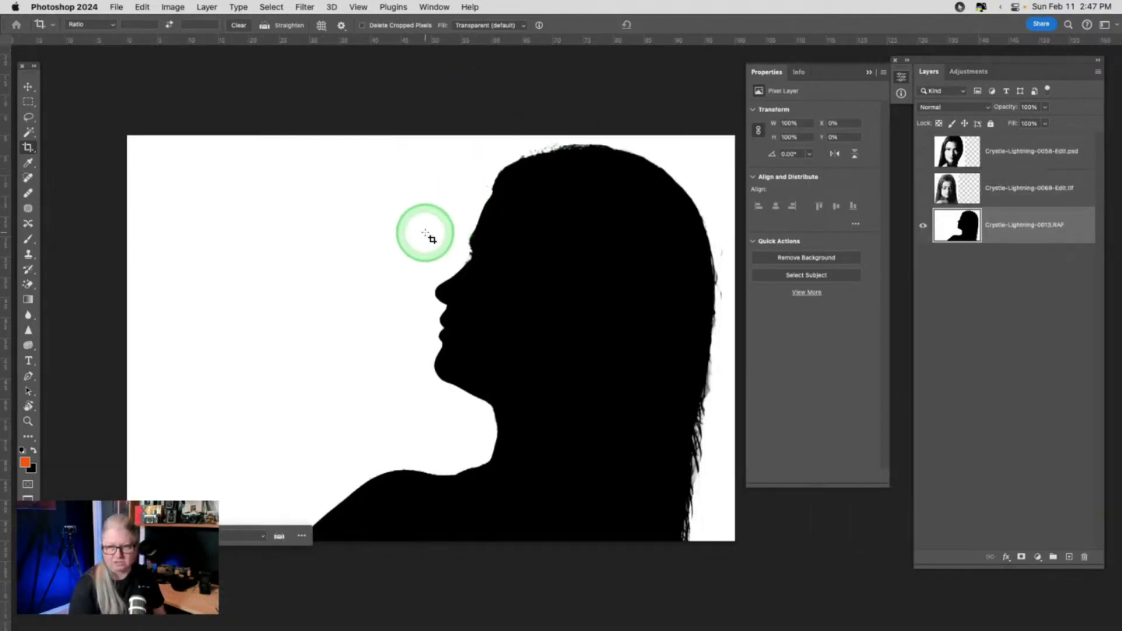
left_click(923, 189)
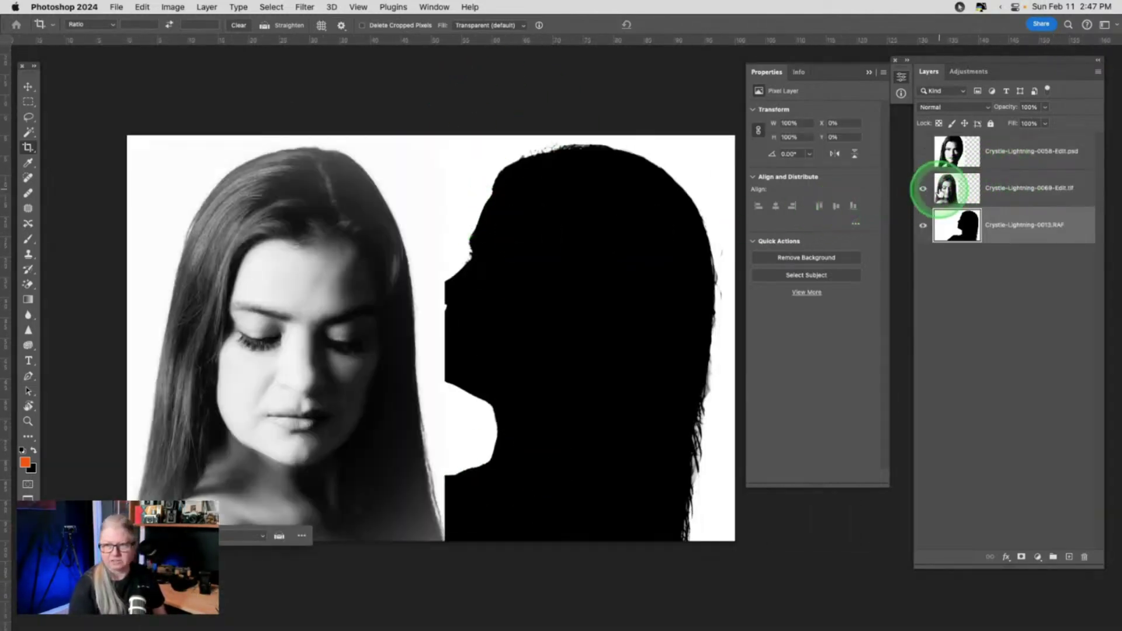
Move the 0069 portrait around the canvas, then hide it and select the silhouette layer.
key("v")
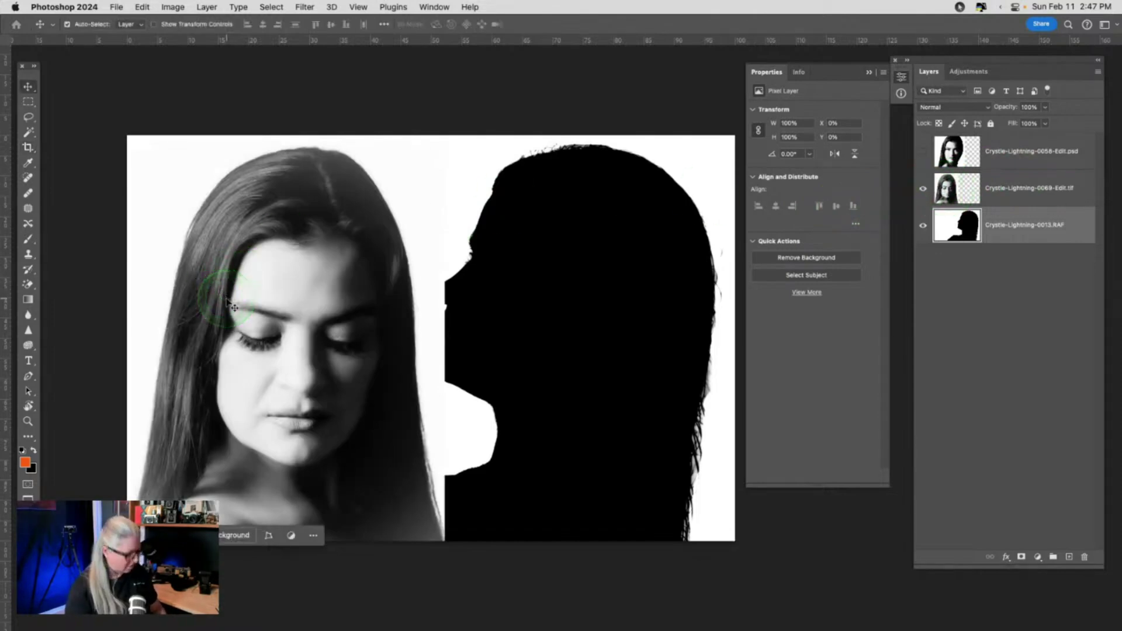
left_click_drag(228, 301, 489, 260)
left_click(921, 191)
left_click(1001, 226)
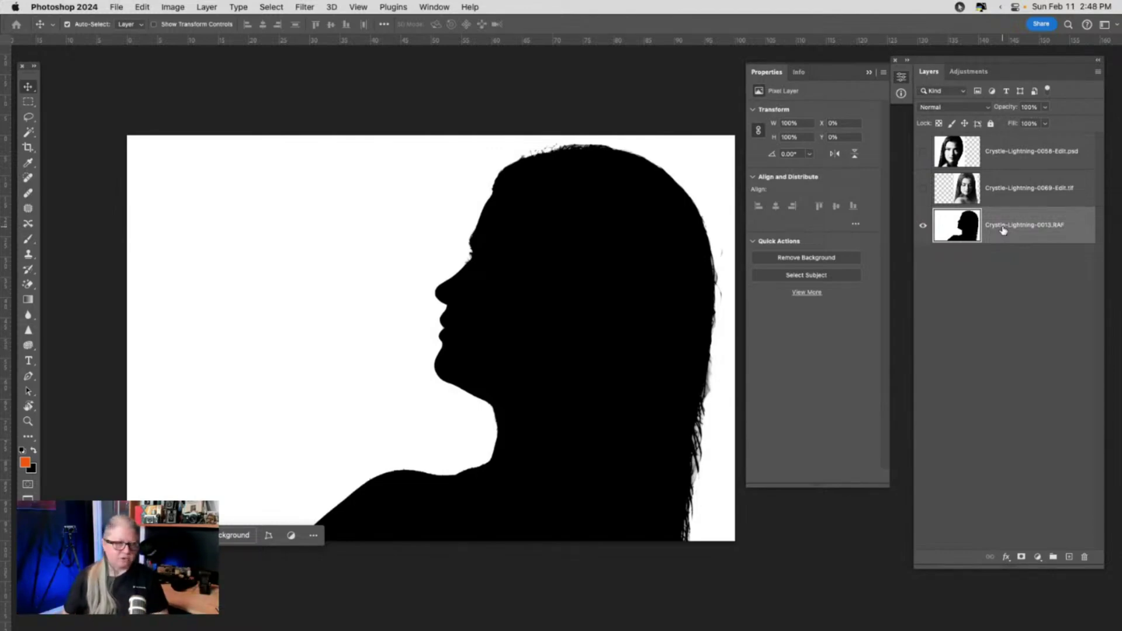
left_click(137, 6)
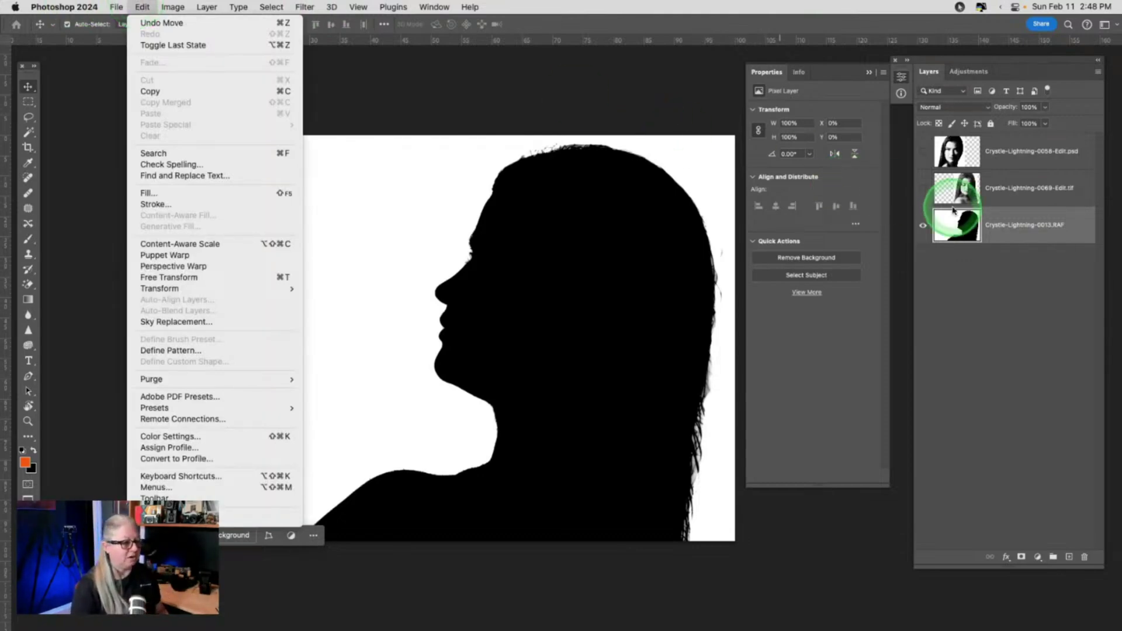
left_click(966, 193)
Show the 0069 portrait on the canvas's left side and flip the silhouette horizontally.
left_click_drag(967, 193, 911, 196)
left_click(923, 189)
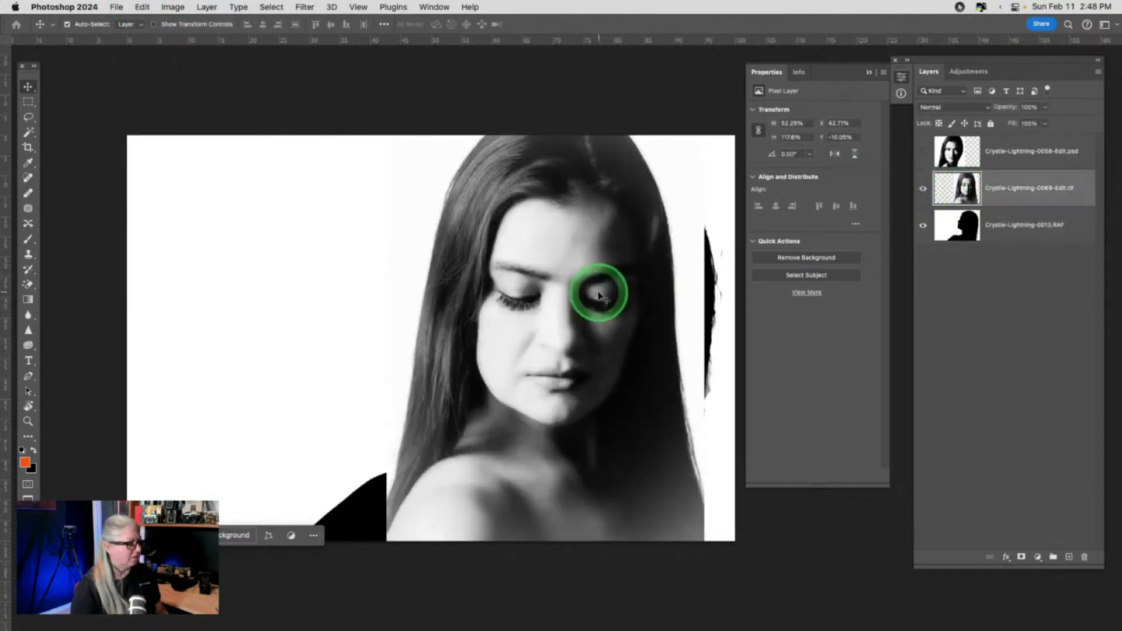
left_click_drag(598, 295, 319, 282)
left_click(1002, 229)
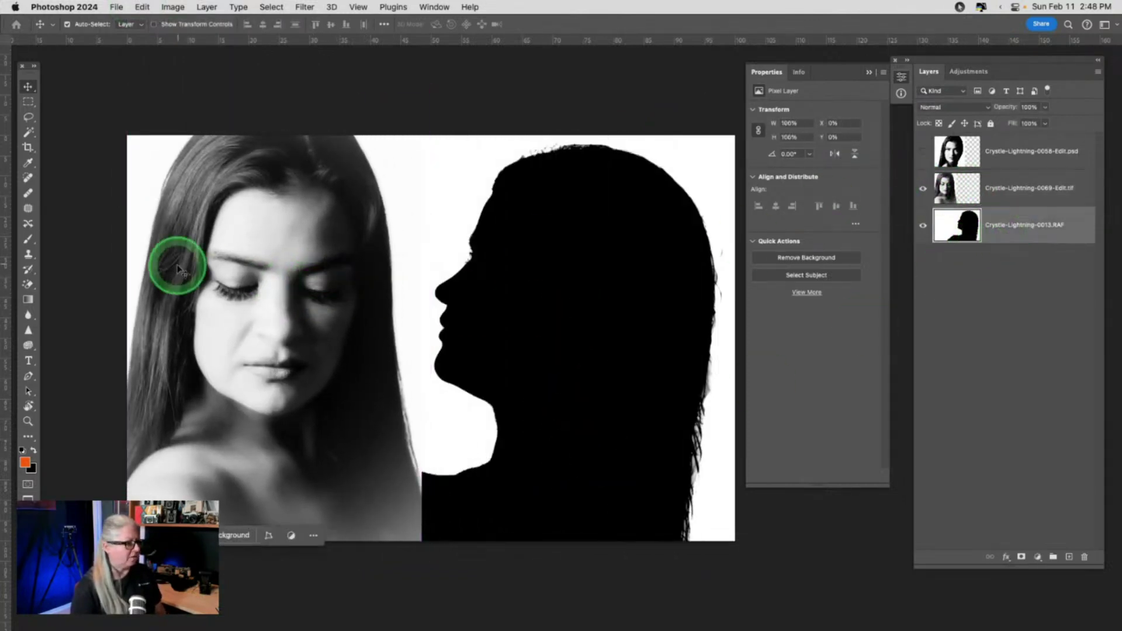
left_click(144, 7)
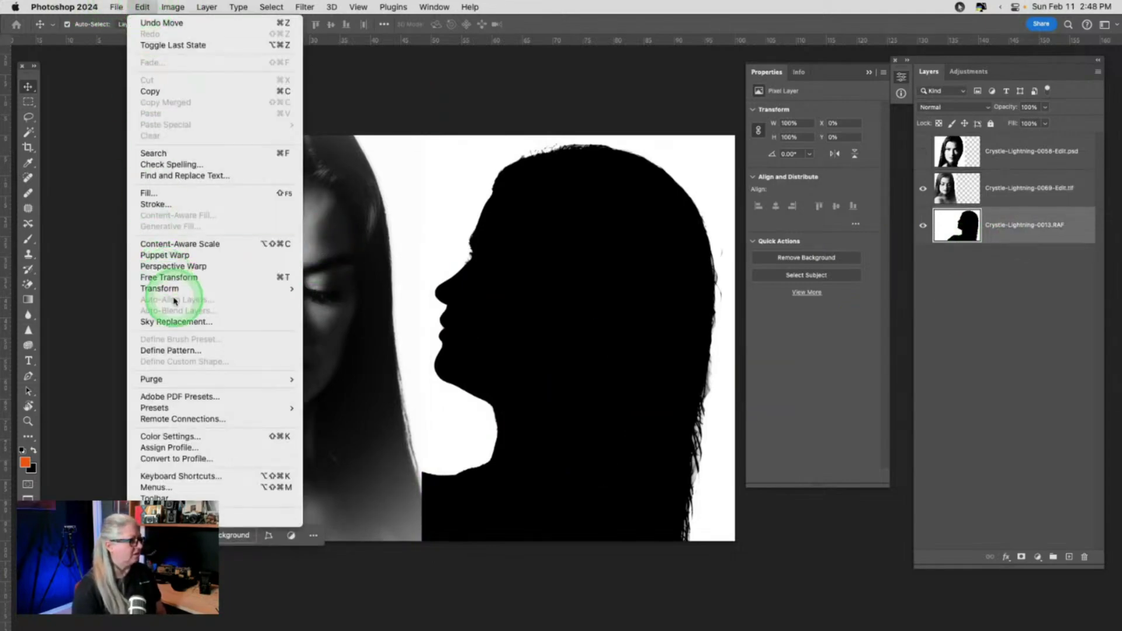
mouse_move(188, 291)
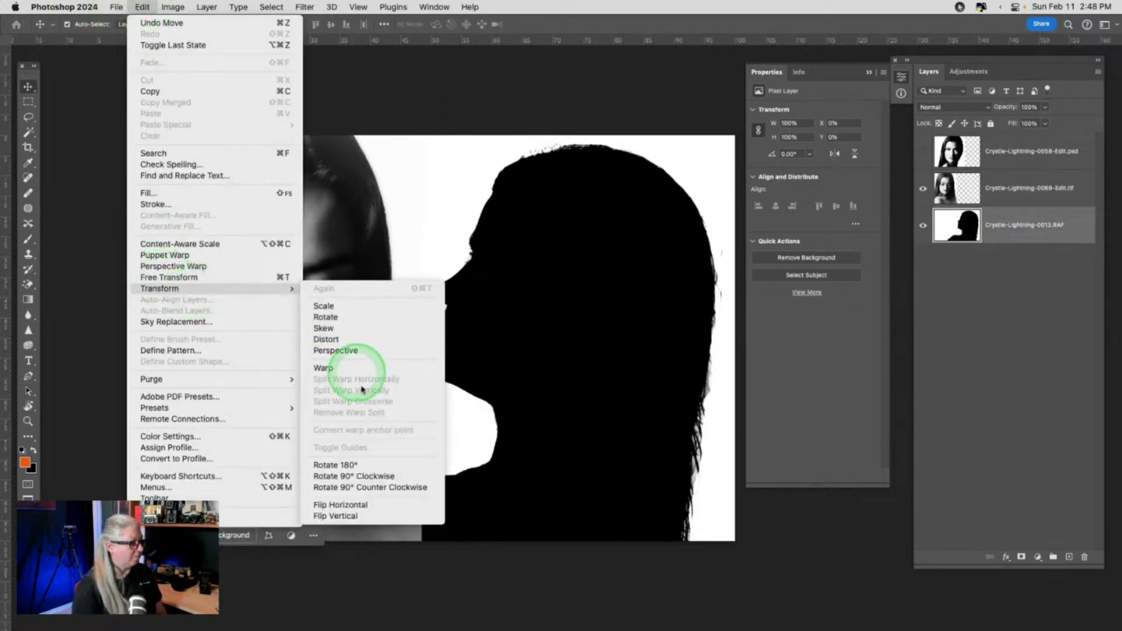
left_click(350, 505)
left_click(1012, 236)
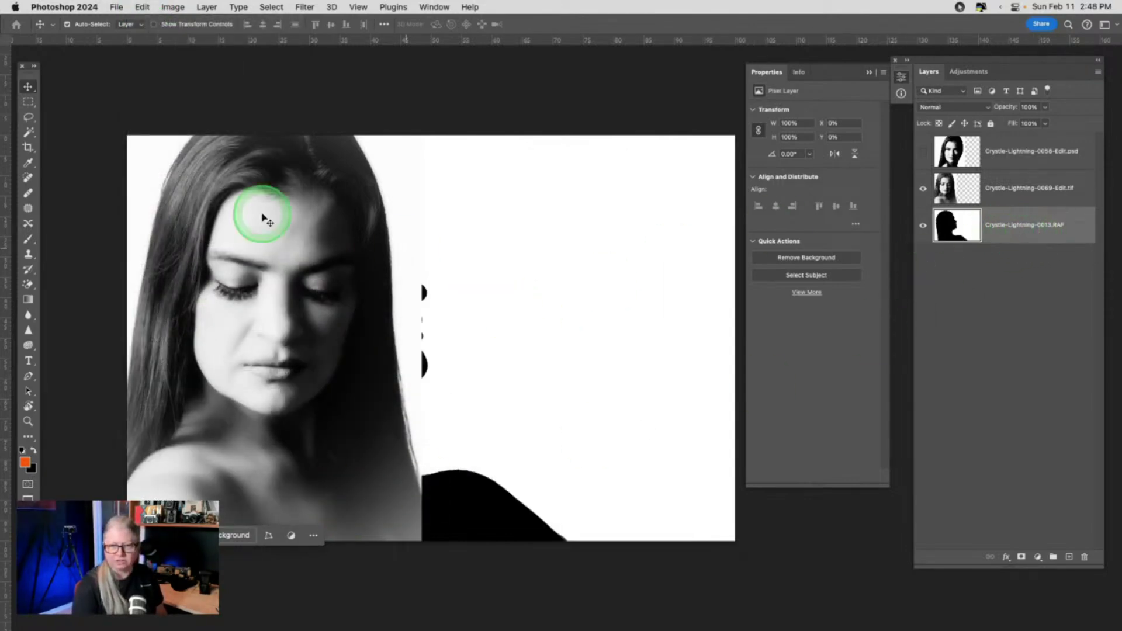
Shift the 0069 portrait slightly, test its opacity slider around 37%, and bring up the blend modes.
left_click(993, 193)
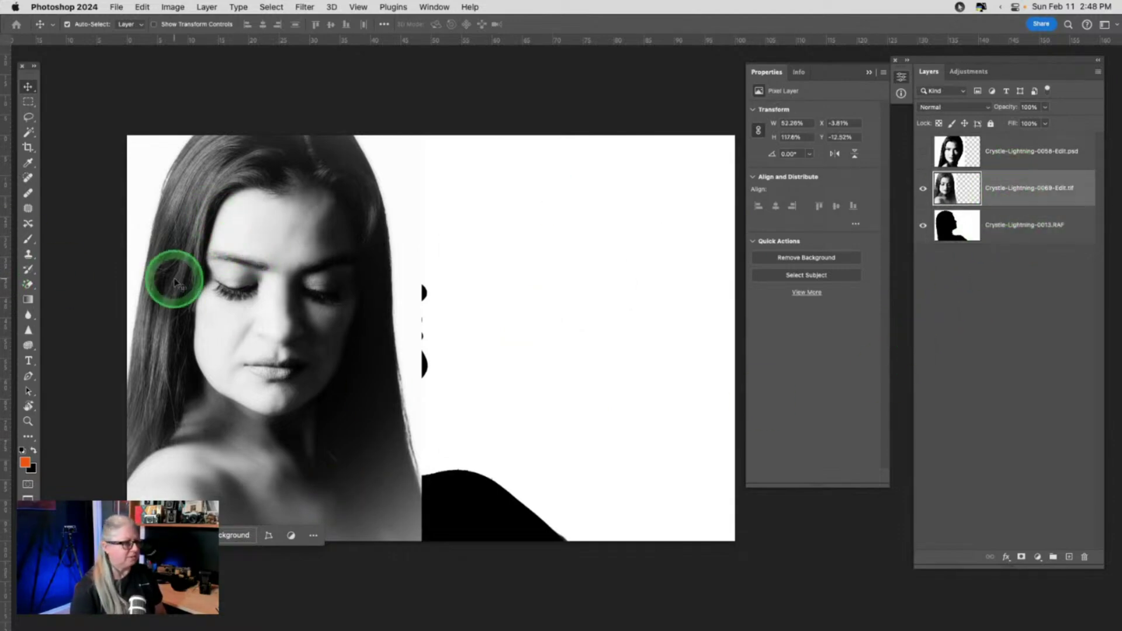
left_click_drag(255, 337, 291, 364)
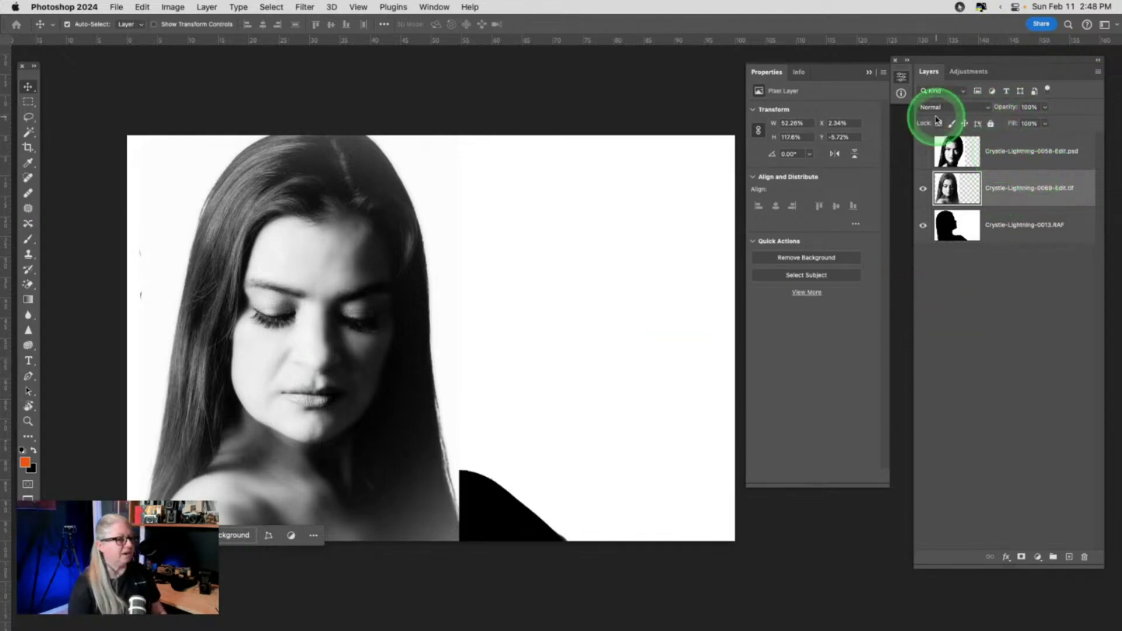
left_click(1045, 111)
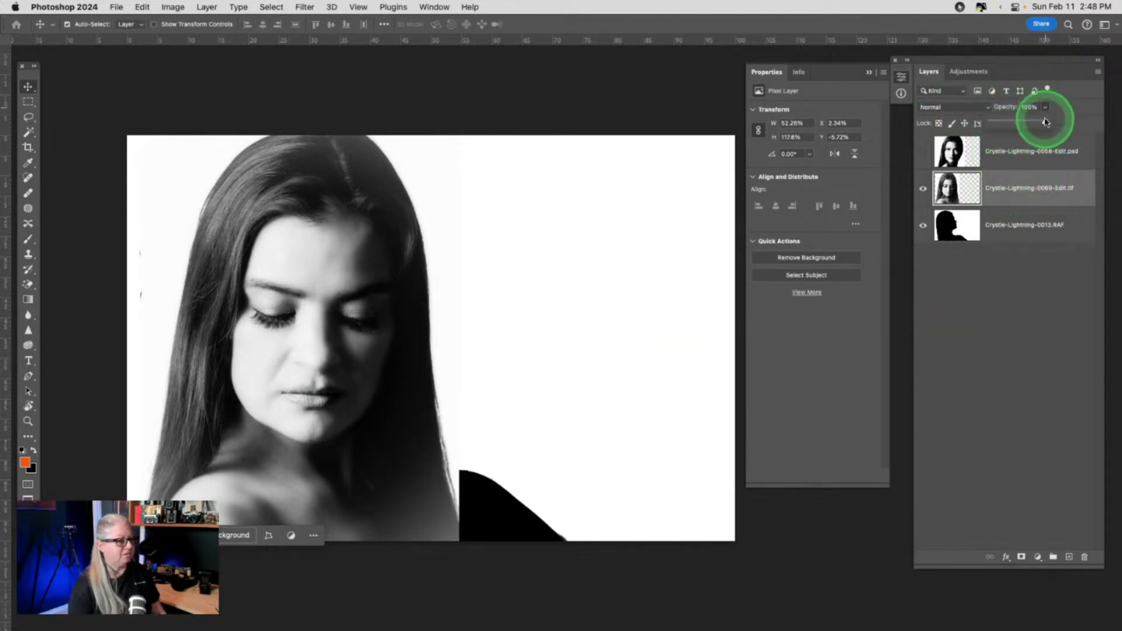
left_click_drag(1032, 120, 1069, 120)
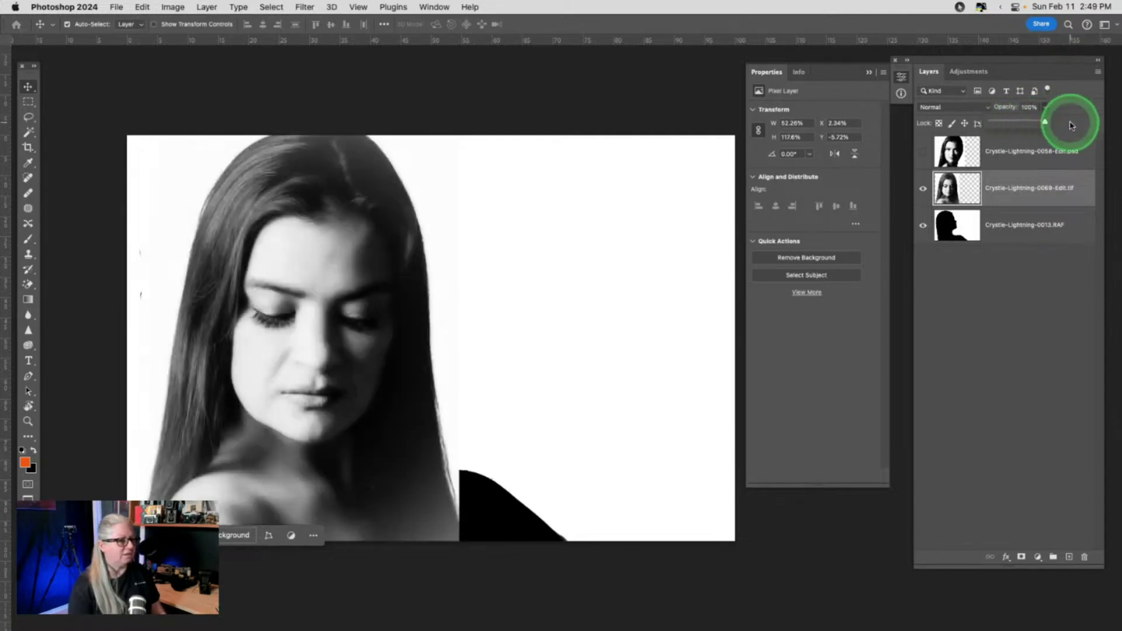
left_click(940, 108)
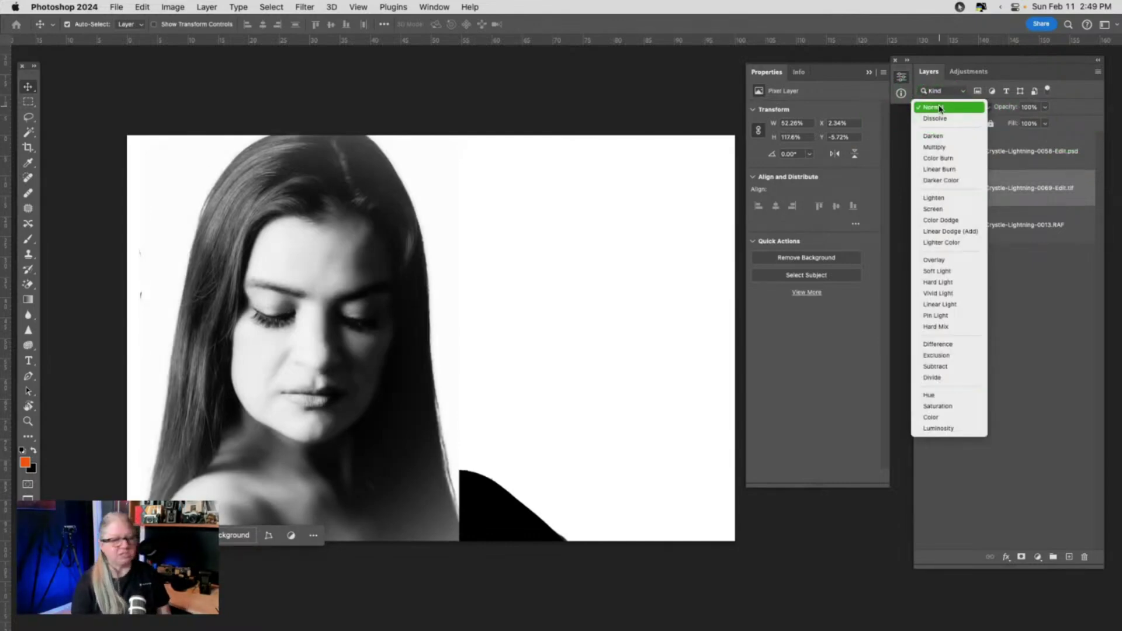
Try Darken and then Lighten blending on the portrait, sliding it beside and over the silhouette.
left_click_drag(940, 109, 942, 137)
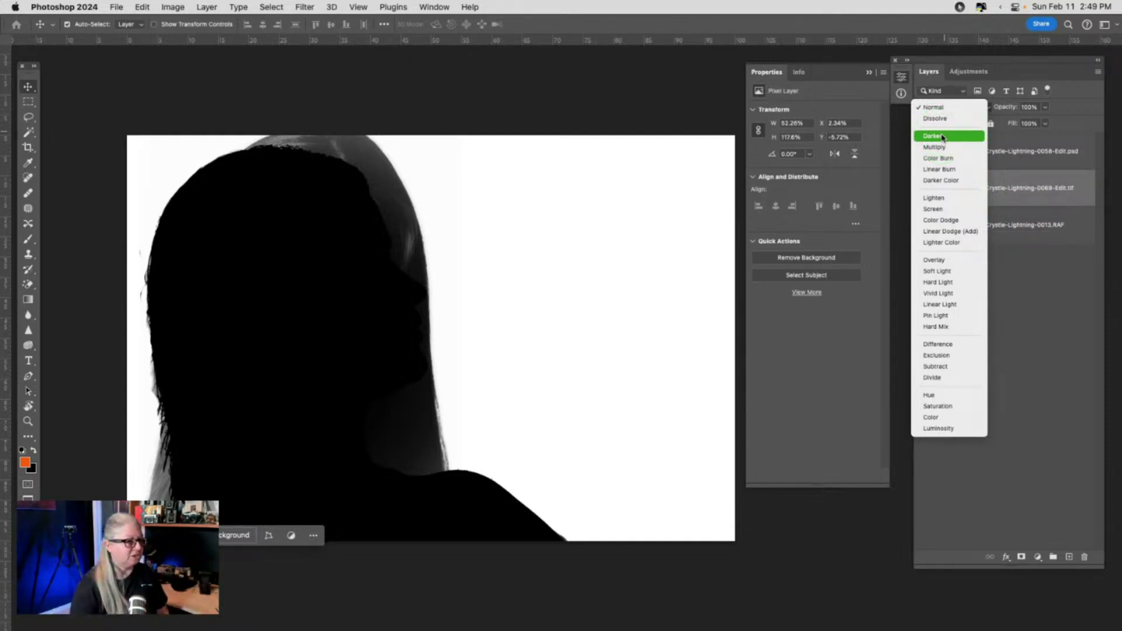
left_click(943, 136)
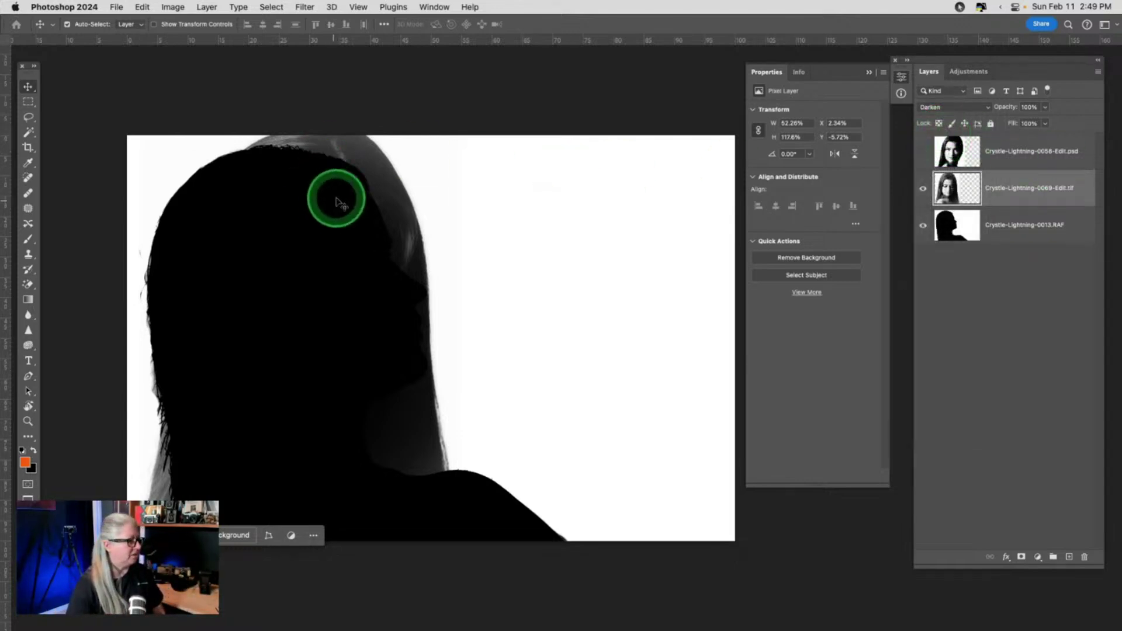
left_click_drag(347, 199, 615, 184)
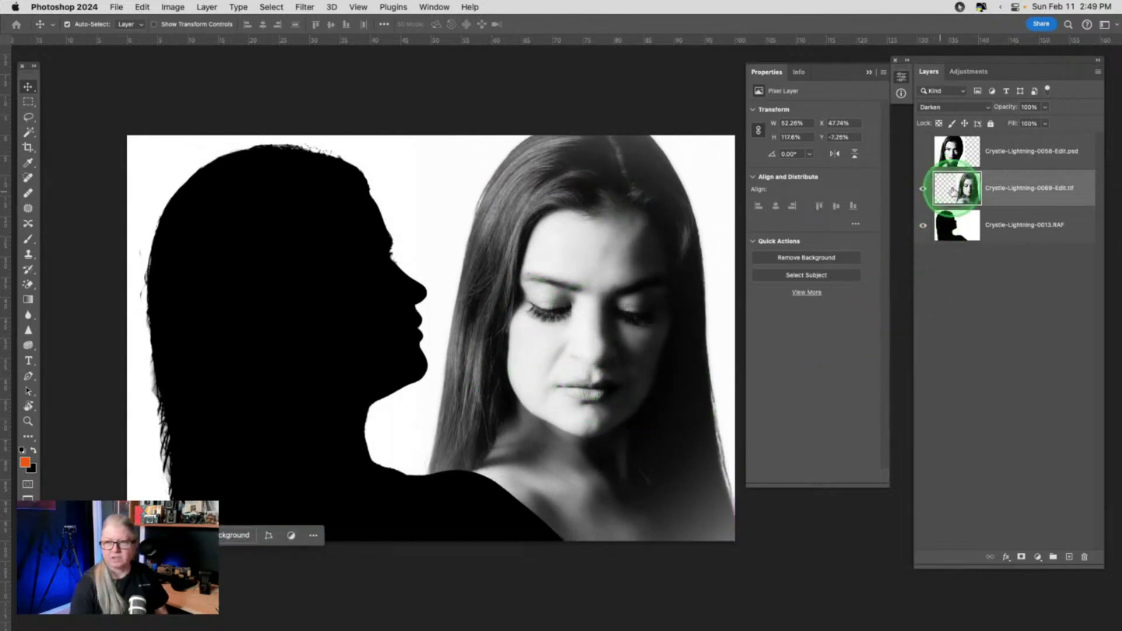
left_click(947, 112)
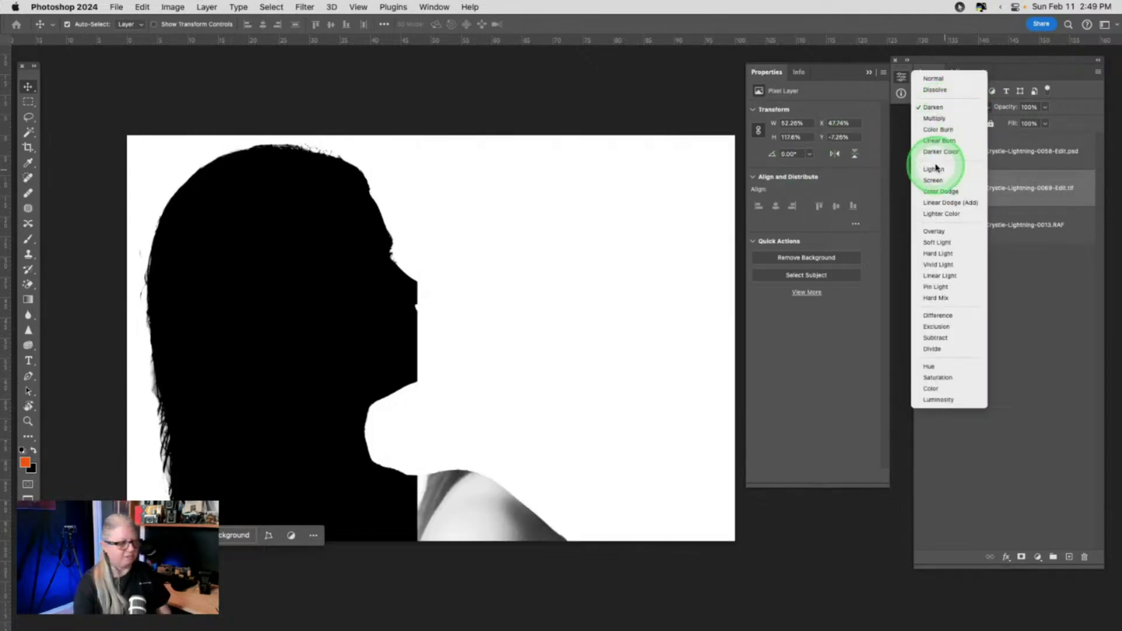
left_click(935, 168)
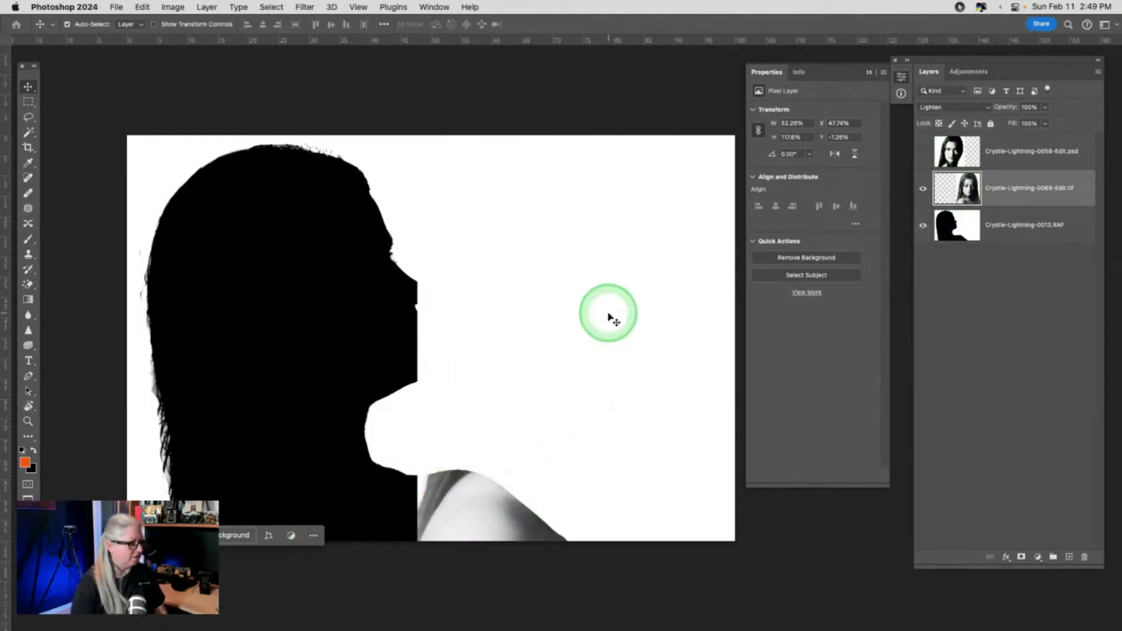
left_click_drag(609, 315, 318, 335)
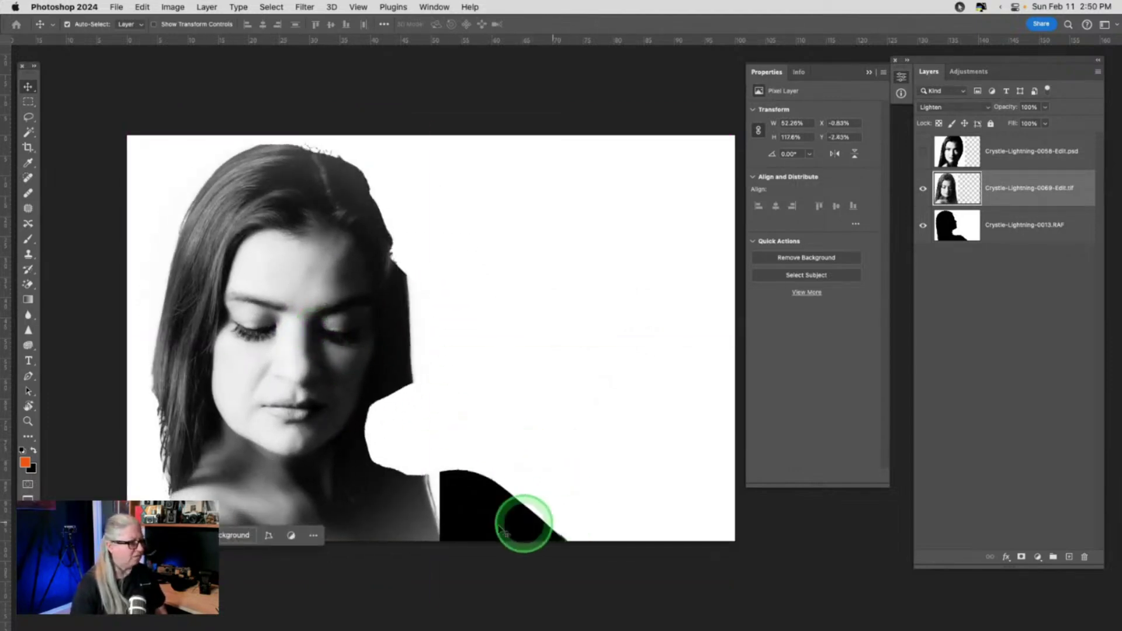
Set the portrait to Screen blending and move it so her face fills the silhouette.
left_click(942, 108)
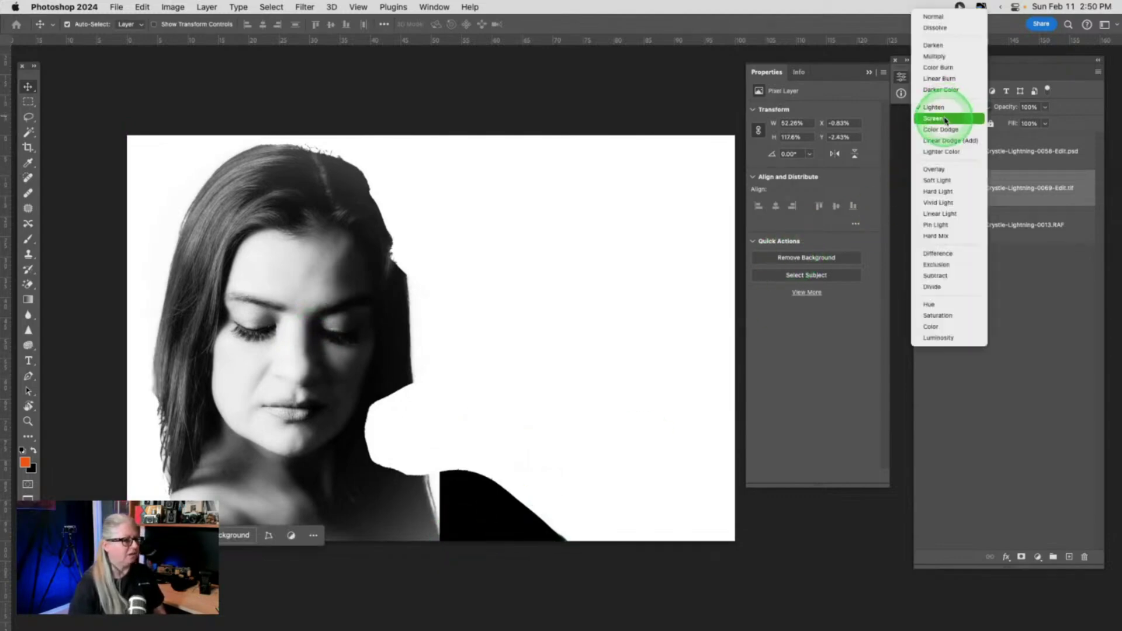
left_click(946, 119)
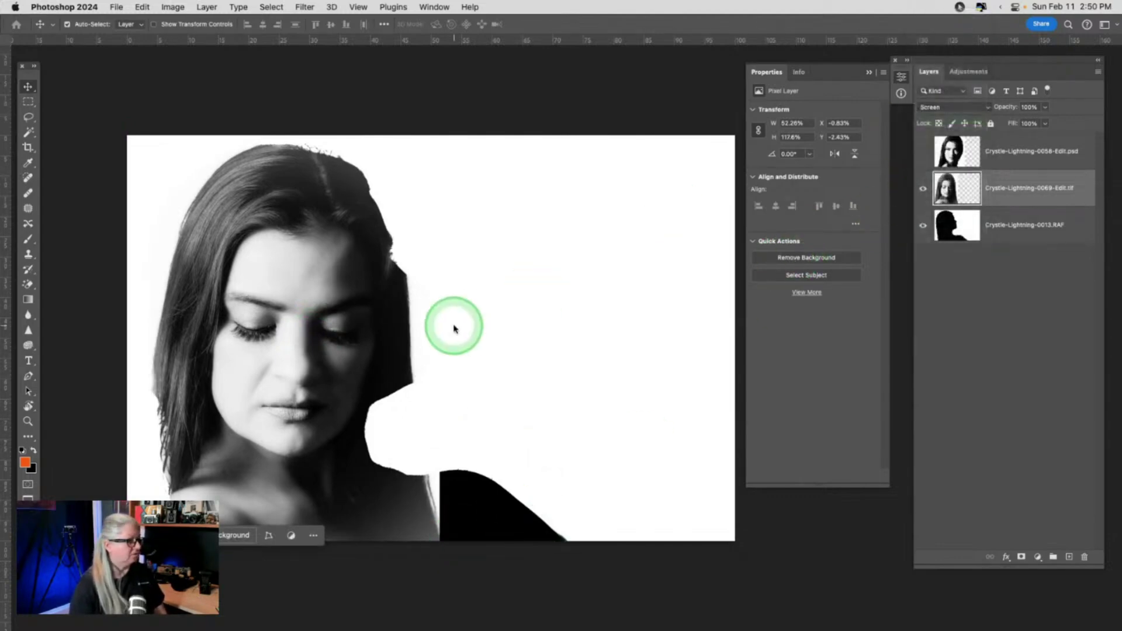
left_click_drag(460, 328, 310, 289)
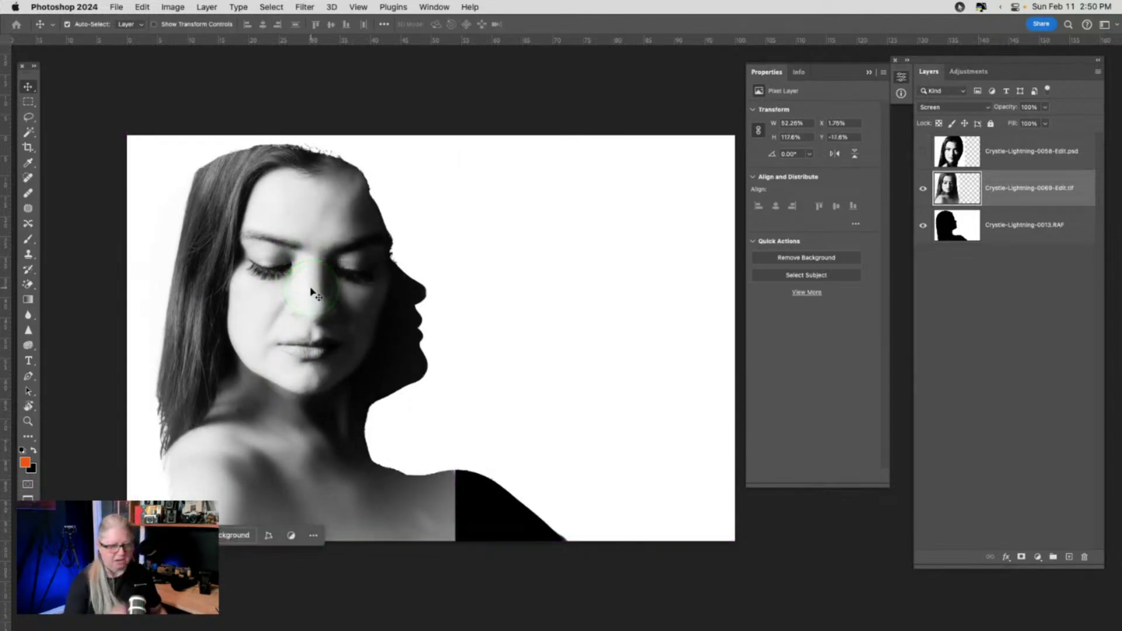
Switch to Lightroom Classic and view the BW-photoshoot-0590-Edit.psd composite full size.
key("super+Tab")
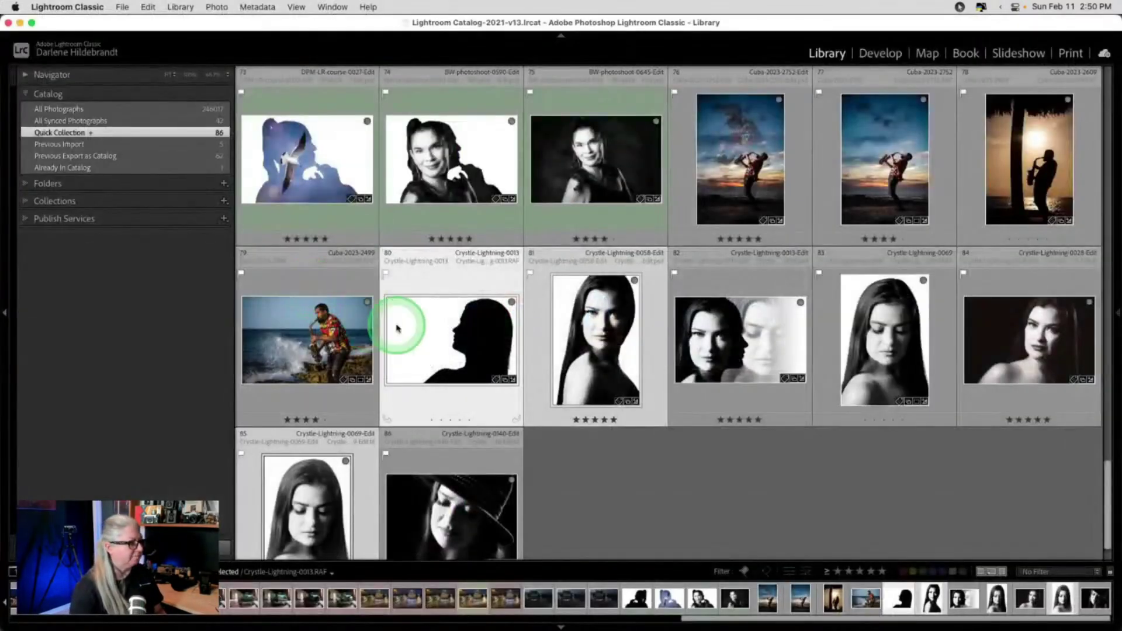
double_click(450, 163)
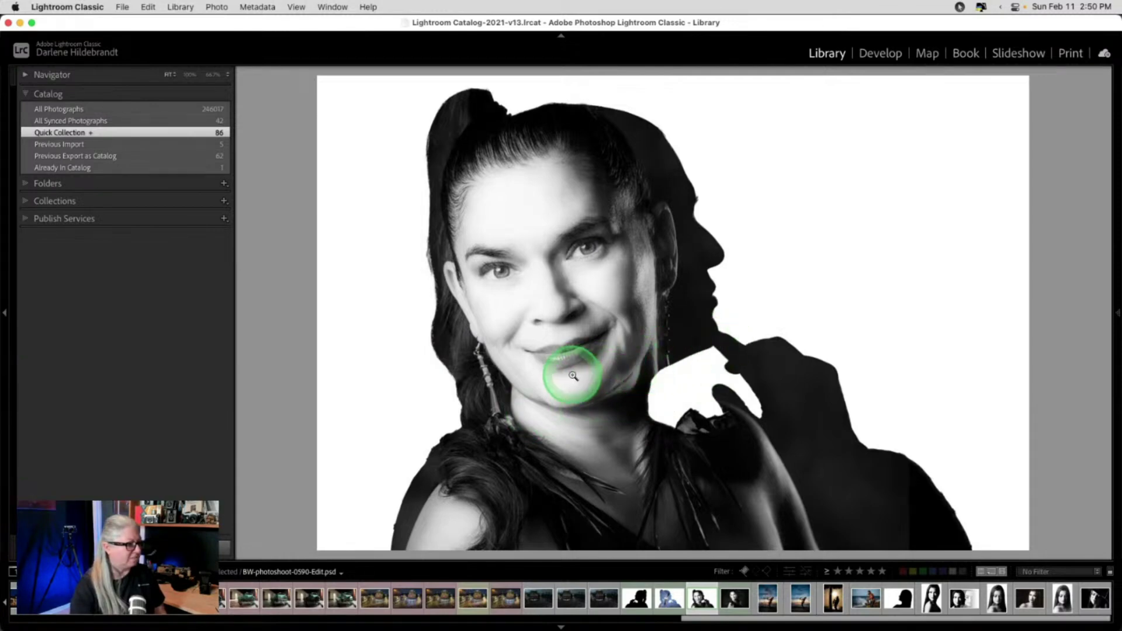
Back in Photoshop, nudge the Screen-blended portrait to realign her face within the silhouette.
key("super+Tab")
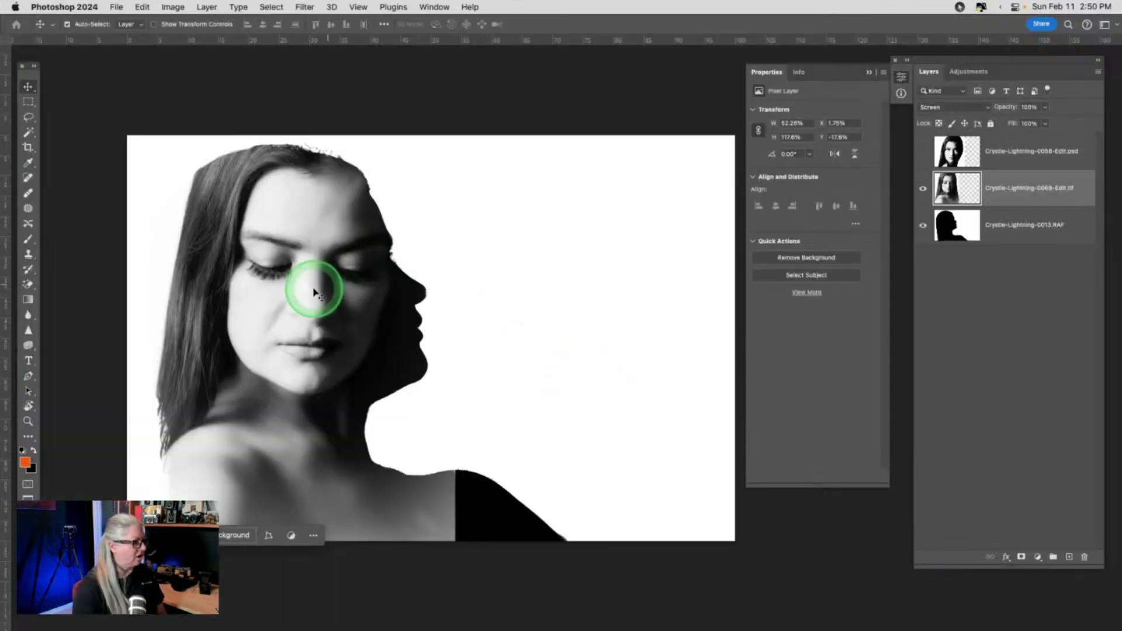
mouse_move(314, 328)
left_mouse_down()
mouse_move(313, 304)
mouse_move(315, 321)
left_mouse_up()
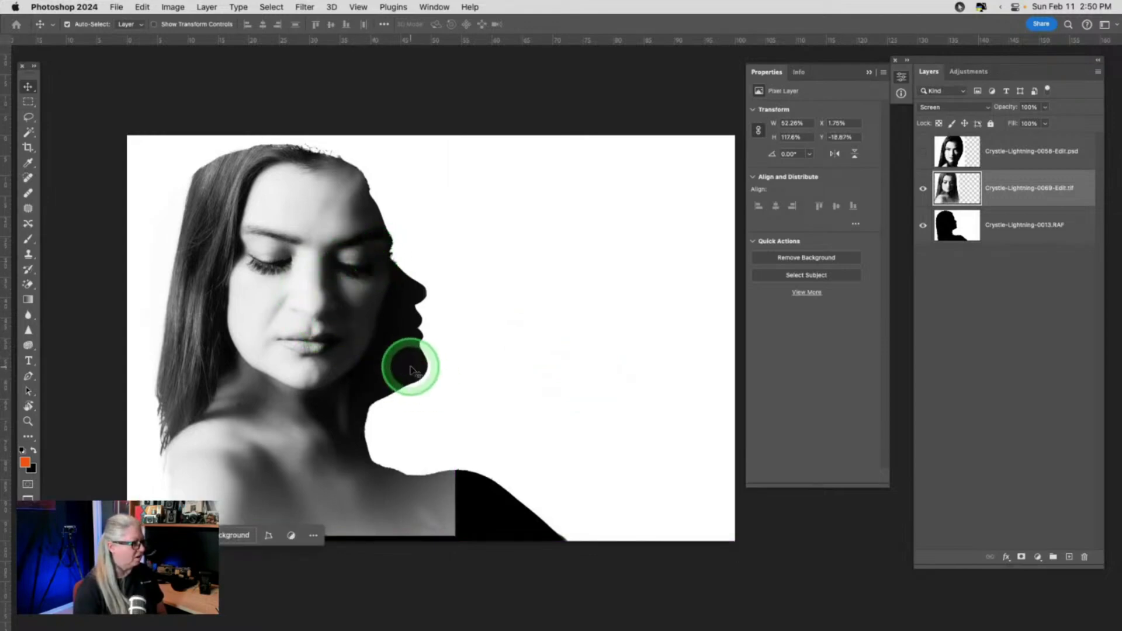
left_click_drag(343, 368, 289, 301)
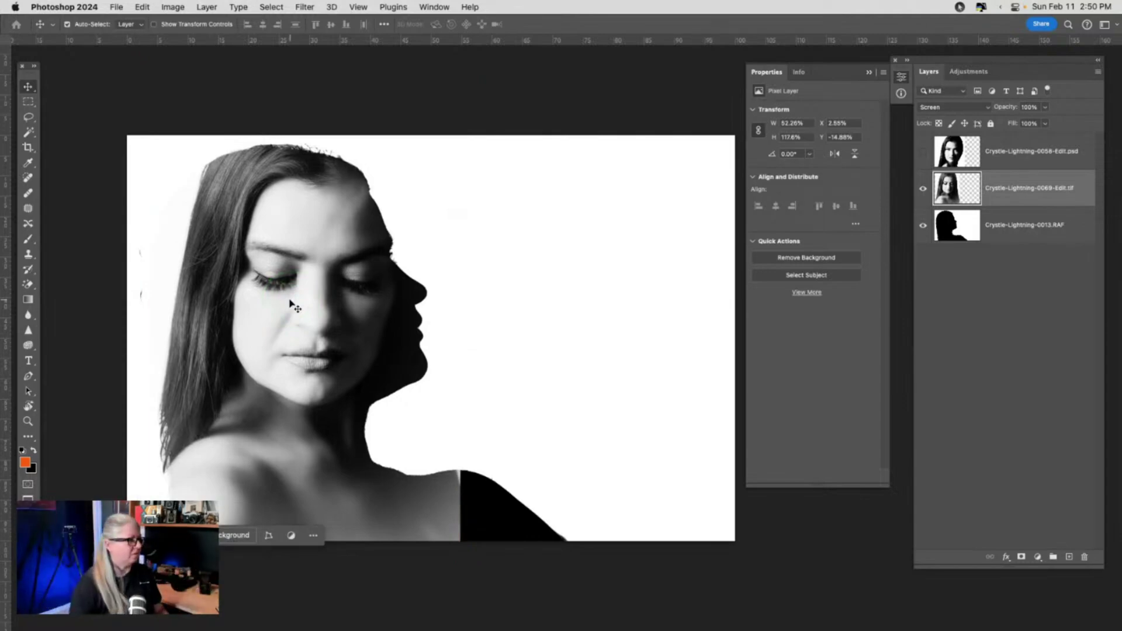
left_click(142, 7)
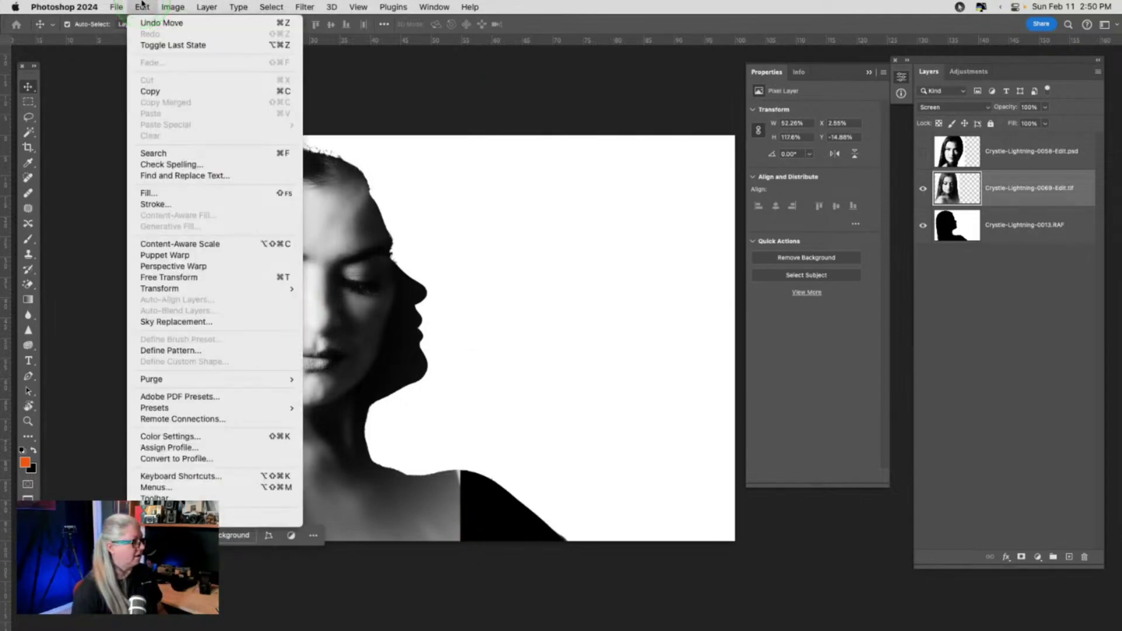
mouse_move(156, 290)
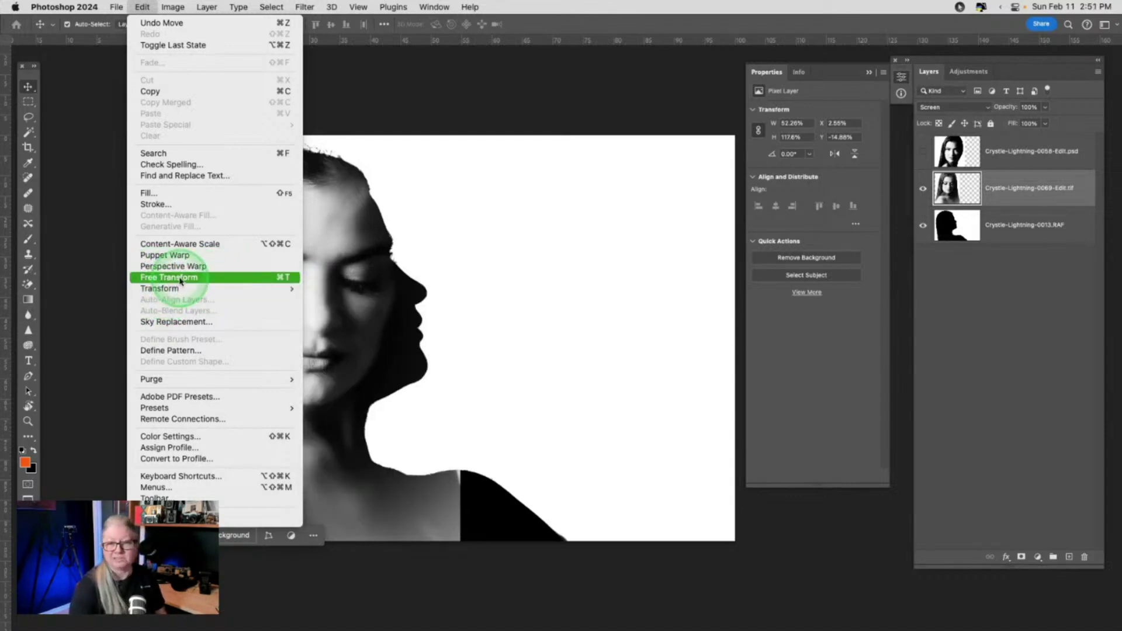
Free-transform the portrait: scale to about 81%, tilt about -12°, then enlarge to 107% over the silhouette.
left_click(180, 280)
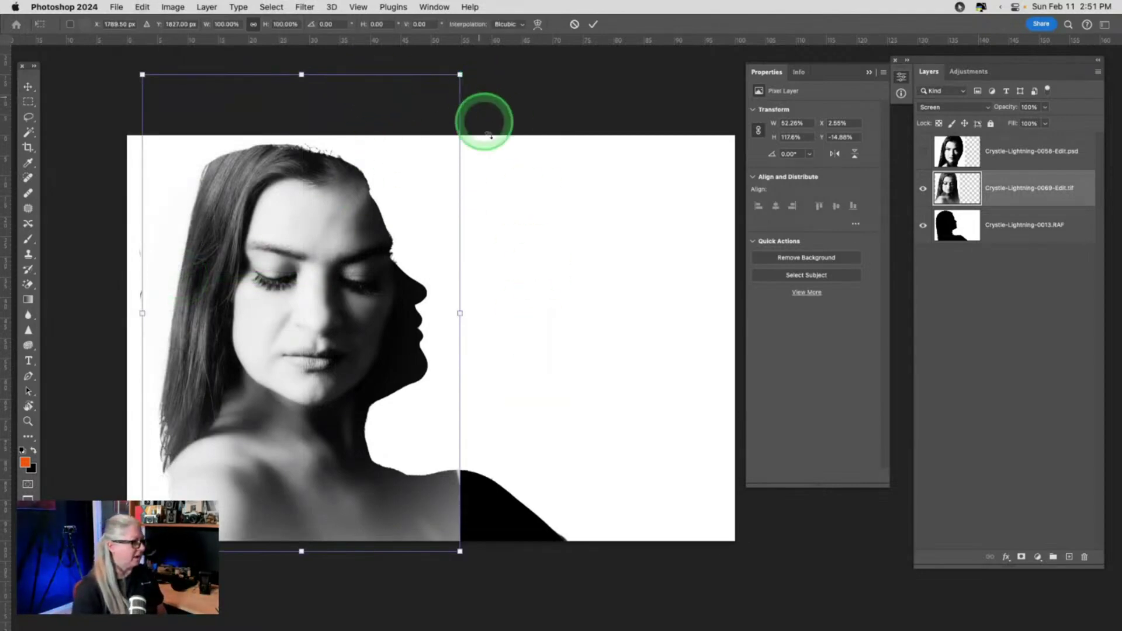
mouse_move(459, 75)
left_mouse_down()
mouse_move(510, 45)
mouse_move(390, 172)
mouse_move(483, 105)
mouse_move(458, 83)
left_mouse_up()
mouse_move(261, 280)
left_mouse_down()
mouse_move(264, 292)
mouse_move(253, 283)
left_mouse_up()
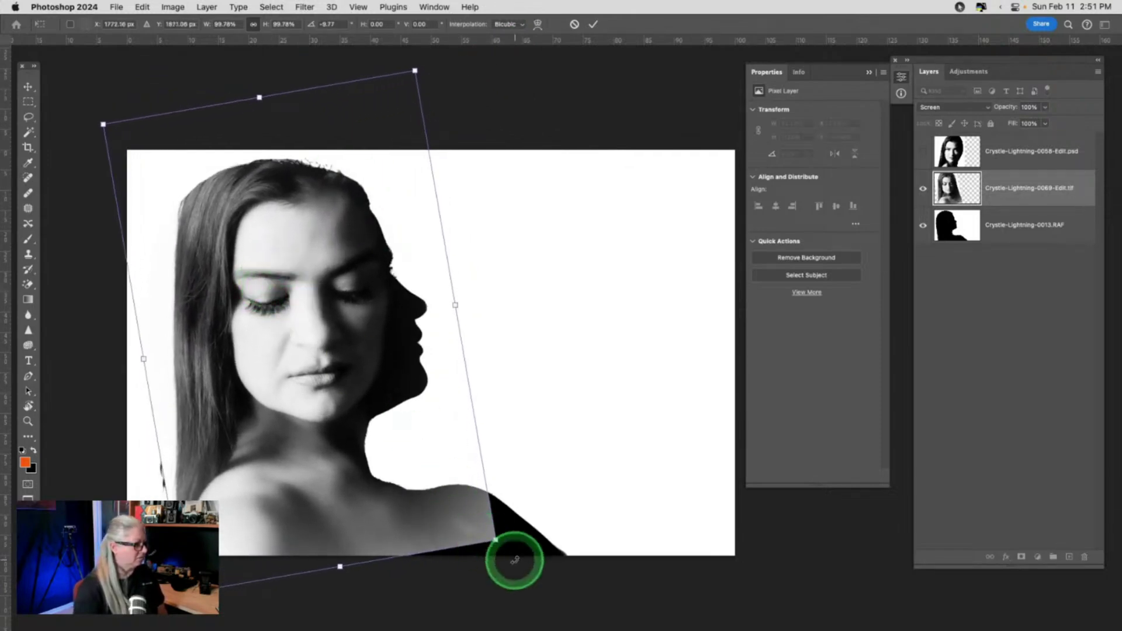
left_click_drag(513, 556, 536, 539)
mouse_move(213, 333)
left_mouse_down()
mouse_move(211, 344)
mouse_move(220, 334)
mouse_move(174, 348)
mouse_move(270, 321)
mouse_move(176, 339)
mouse_move(221, 330)
mouse_move(200, 335)
mouse_move(211, 343)
left_mouse_up()
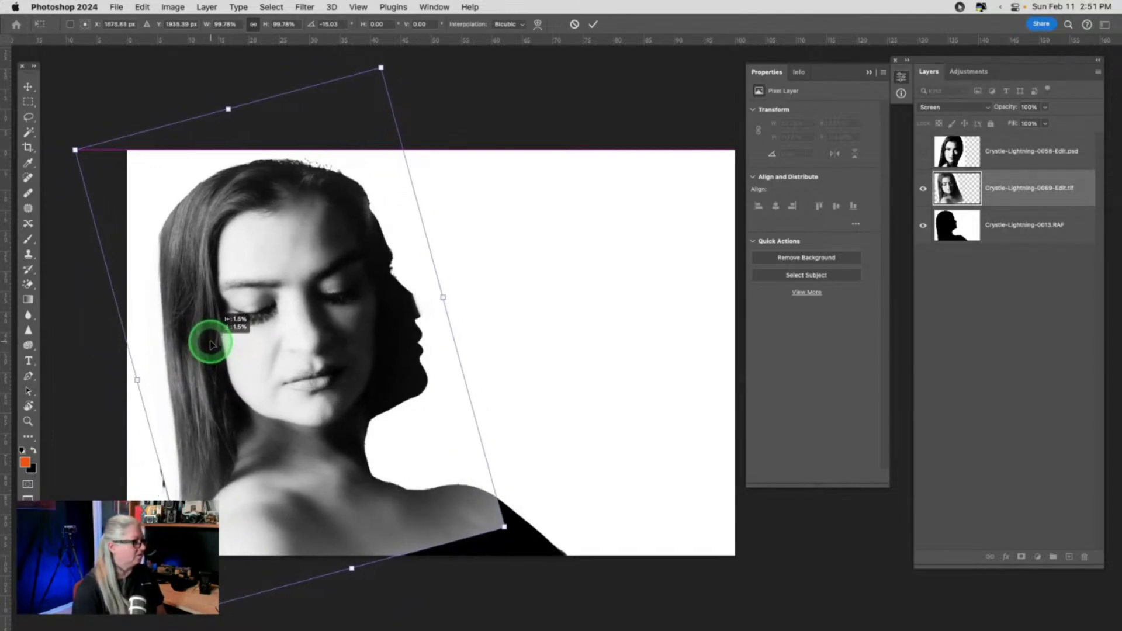
left_click_drag(213, 345, 213, 345)
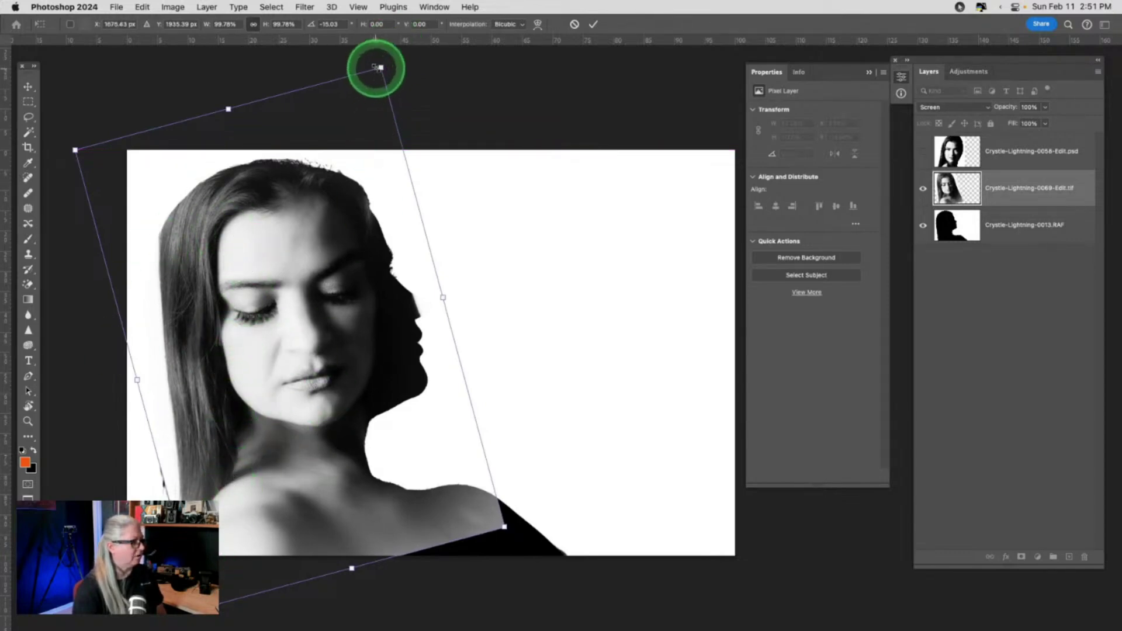
left_click_drag(380, 68, 391, 50)
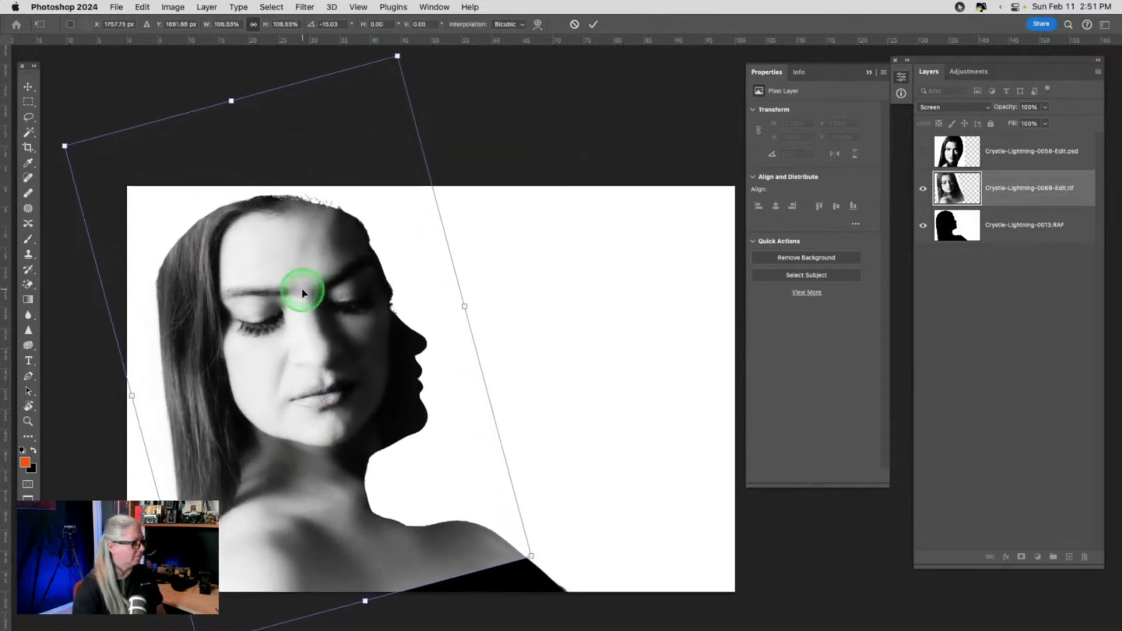
left_click_drag(301, 293, 325, 314)
Fine-tune the portrait's tilt, scale it to about 101%, position it in the profile, and commit.
left_click_drag(445, 153, 455, 160)
mouse_move(267, 388)
left_mouse_down()
mouse_move(290, 388)
mouse_move(278, 398)
left_mouse_up()
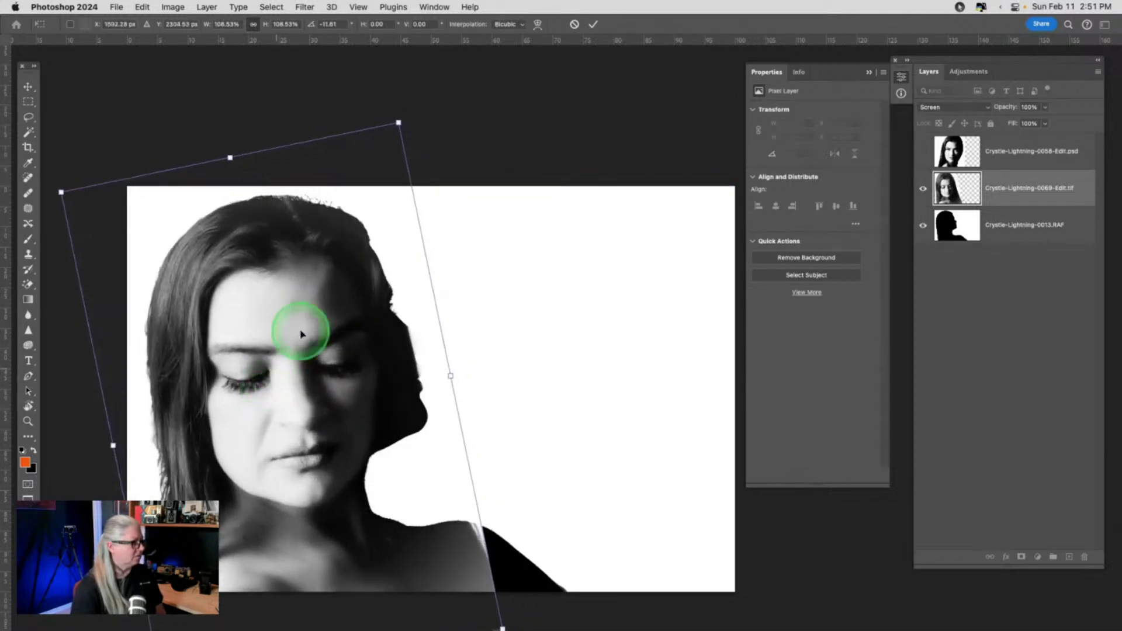
mouse_move(398, 125)
left_mouse_down()
mouse_move(390, 157)
mouse_move(388, 124)
left_mouse_up()
left_click_drag(275, 364, 279, 327)
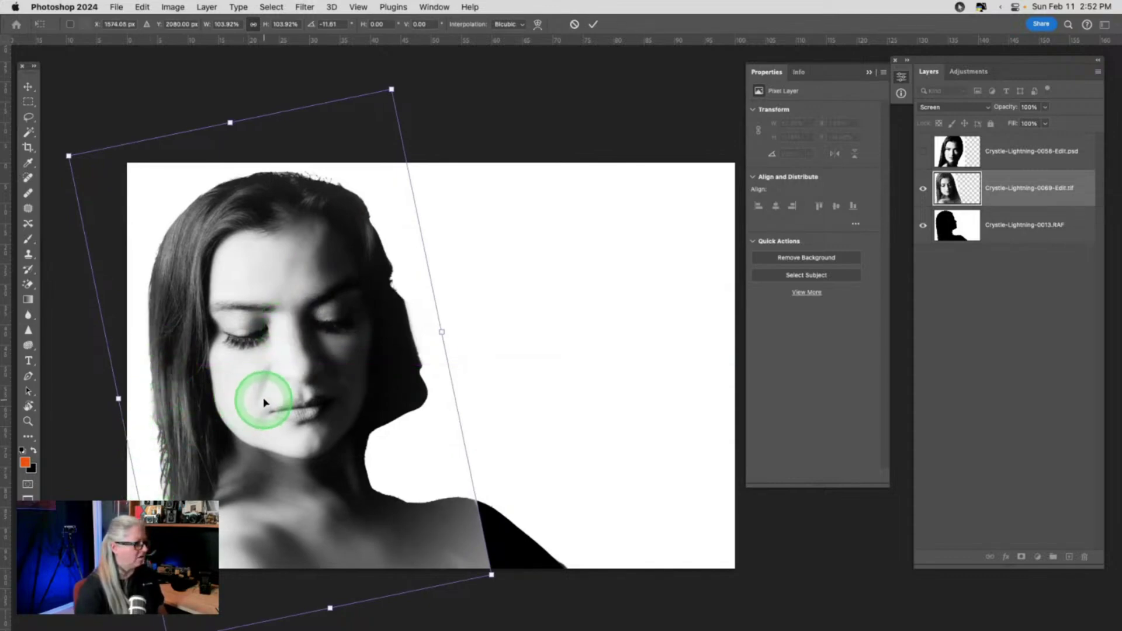
left_click_drag(266, 412, 278, 389)
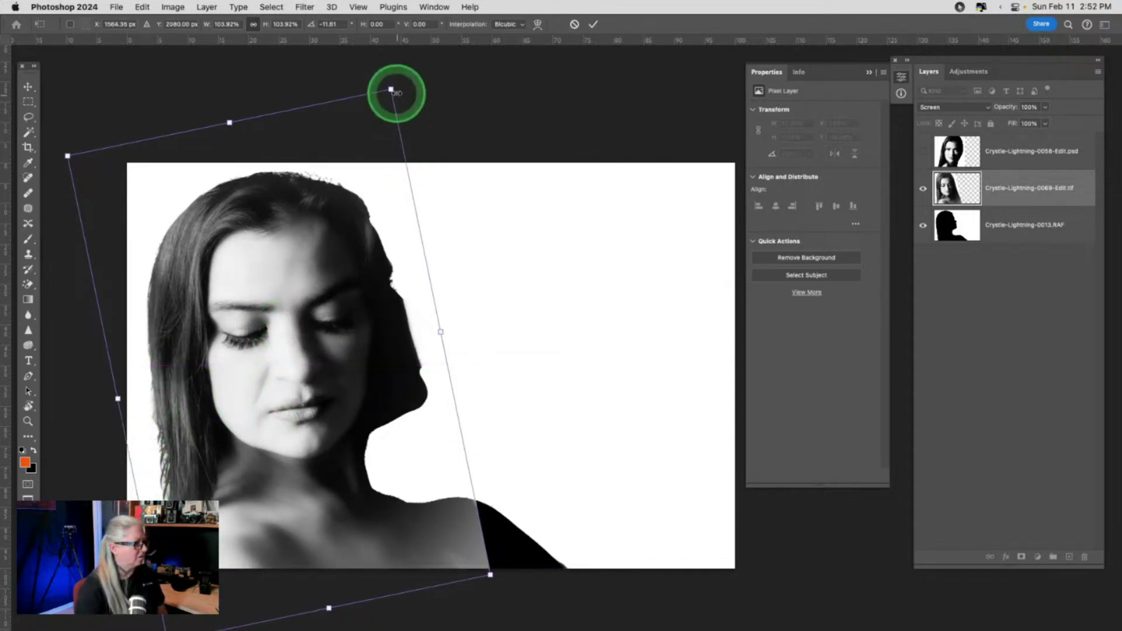
left_click_drag(391, 91, 383, 104)
left_click_drag(286, 306, 285, 303)
key("Return")
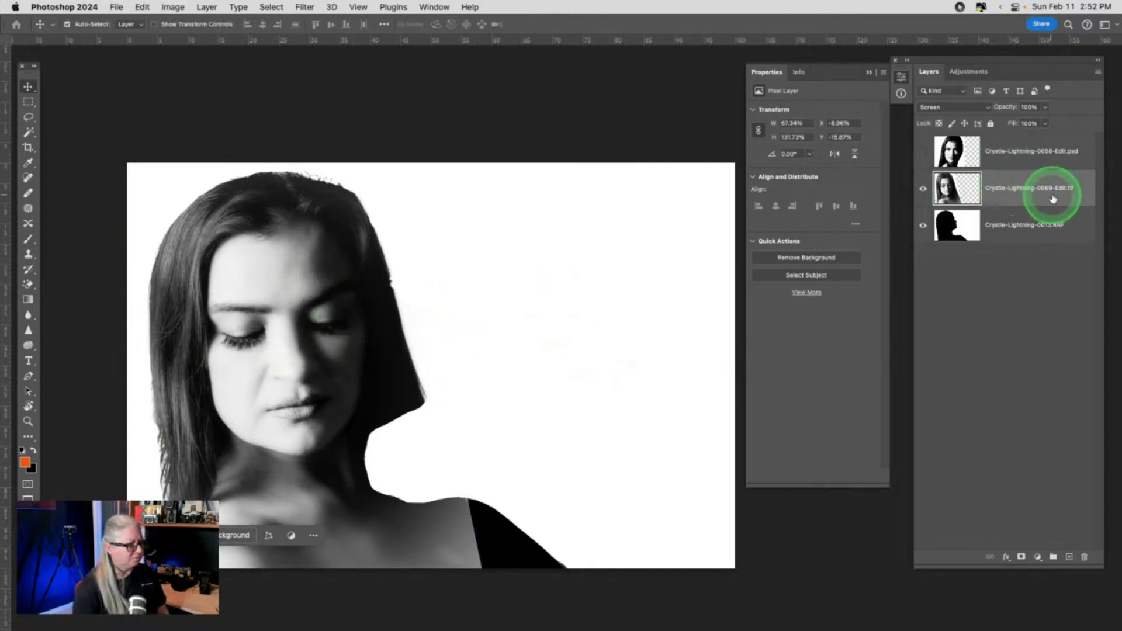
Add a layer mask to the 0069 face layer and paint black along jaw, neck, hair and shoulder.
left_click(1021, 557)
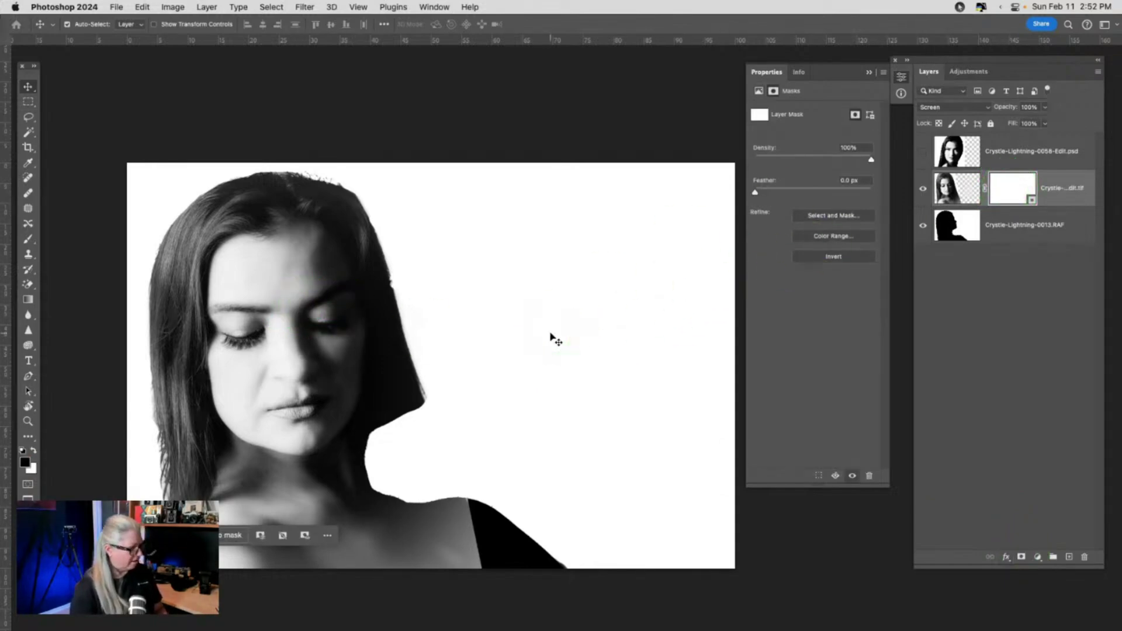
left_click(432, 314)
key("b")
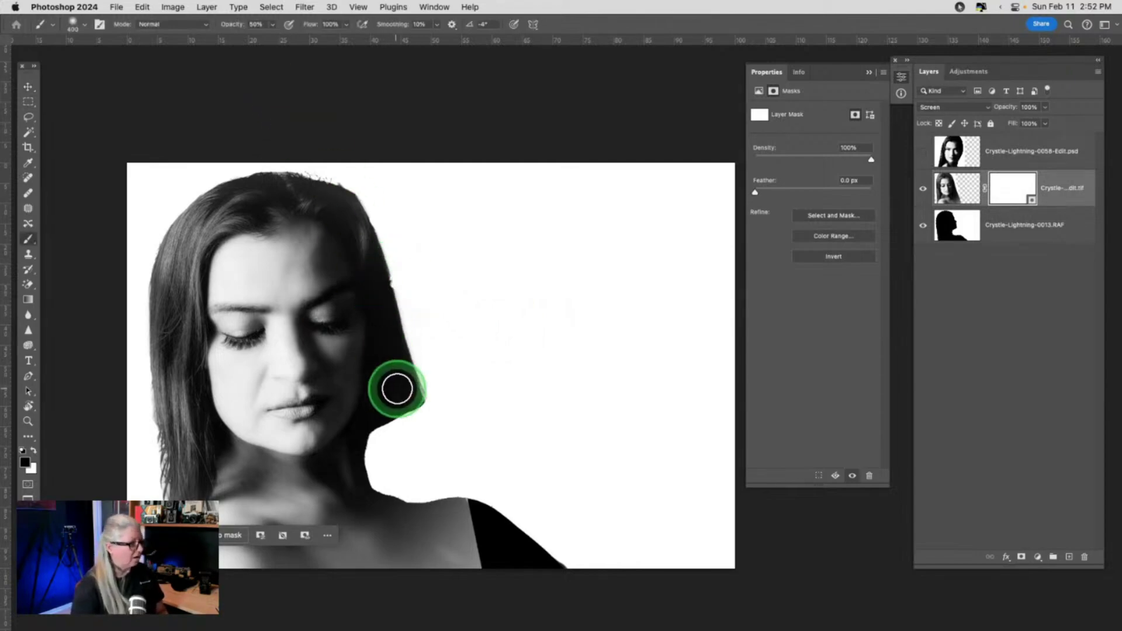
mouse_move(396, 388)
left_mouse_down()
mouse_move(409, 350)
mouse_move(392, 269)
mouse_move(403, 299)
mouse_move(420, 383)
mouse_move(349, 205)
mouse_move(385, 248)
mouse_move(348, 187)
mouse_move(414, 322)
mouse_move(414, 401)
mouse_move(424, 351)
mouse_move(413, 301)
mouse_move(422, 409)
mouse_move(421, 301)
left_mouse_up()
left_click_drag(355, 206, 307, 170)
mouse_move(152, 441)
left_mouse_down()
mouse_move(138, 358)
mouse_move(144, 264)
mouse_move(163, 216)
mouse_move(149, 251)
mouse_move(160, 462)
mouse_move(163, 255)
mouse_move(176, 215)
mouse_move(209, 188)
left_mouse_up()
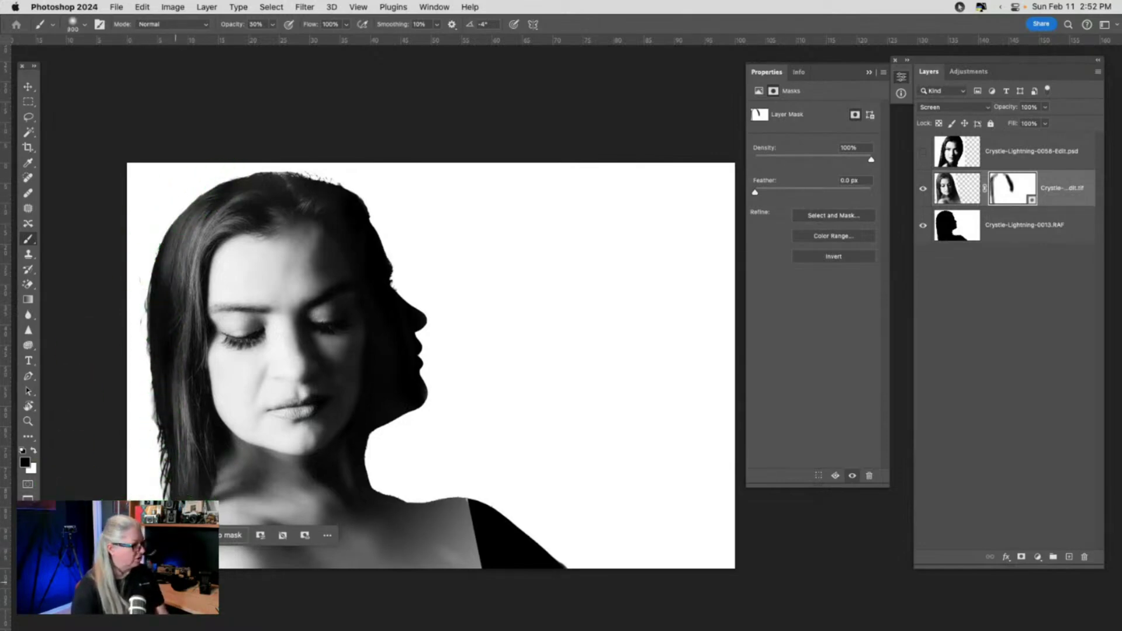
mouse_move(584, 561)
left_mouse_down()
mouse_move(466, 507)
mouse_move(500, 560)
mouse_move(447, 518)
mouse_move(556, 544)
mouse_move(427, 504)
mouse_move(485, 551)
mouse_move(516, 555)
mouse_move(445, 557)
mouse_move(546, 526)
mouse_move(473, 485)
mouse_move(539, 558)
mouse_move(450, 564)
mouse_move(498, 573)
mouse_move(485, 573)
mouse_move(541, 541)
mouse_move(412, 481)
mouse_move(451, 489)
mouse_move(387, 475)
mouse_move(548, 546)
mouse_move(521, 559)
mouse_move(442, 561)
mouse_move(601, 413)
left_mouse_up()
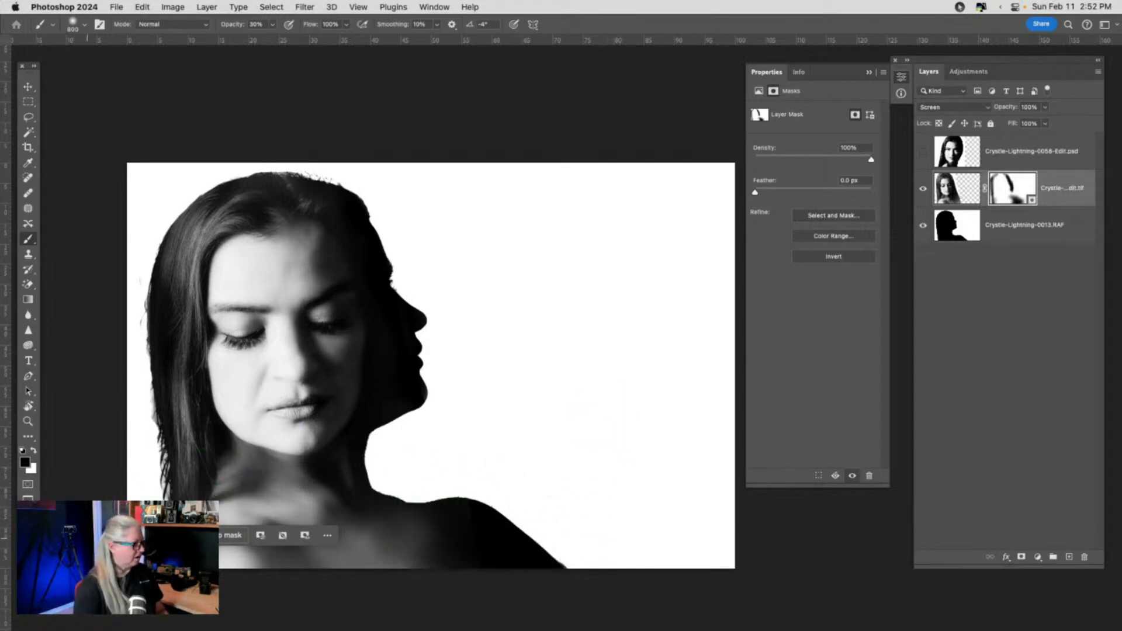
Toggle the face layer's visibility to compare the masked face against the bare silhouette.
left_click_drag(85, 535, 66, 66)
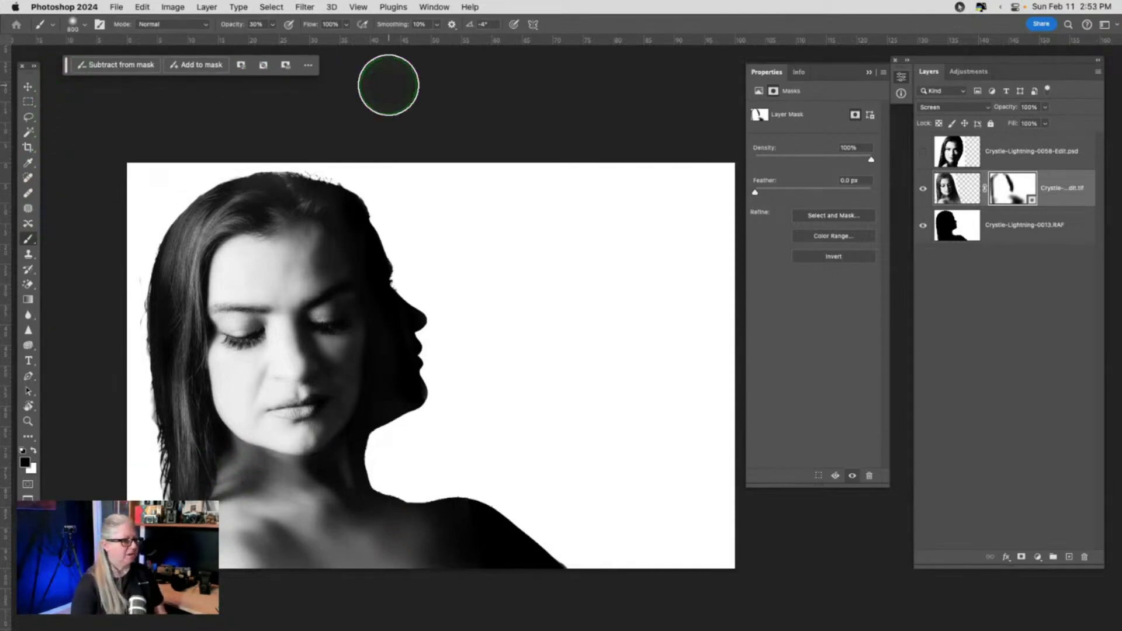
left_click(923, 190)
left_click(923, 190)
left_click(923, 190)
left_click(922, 191)
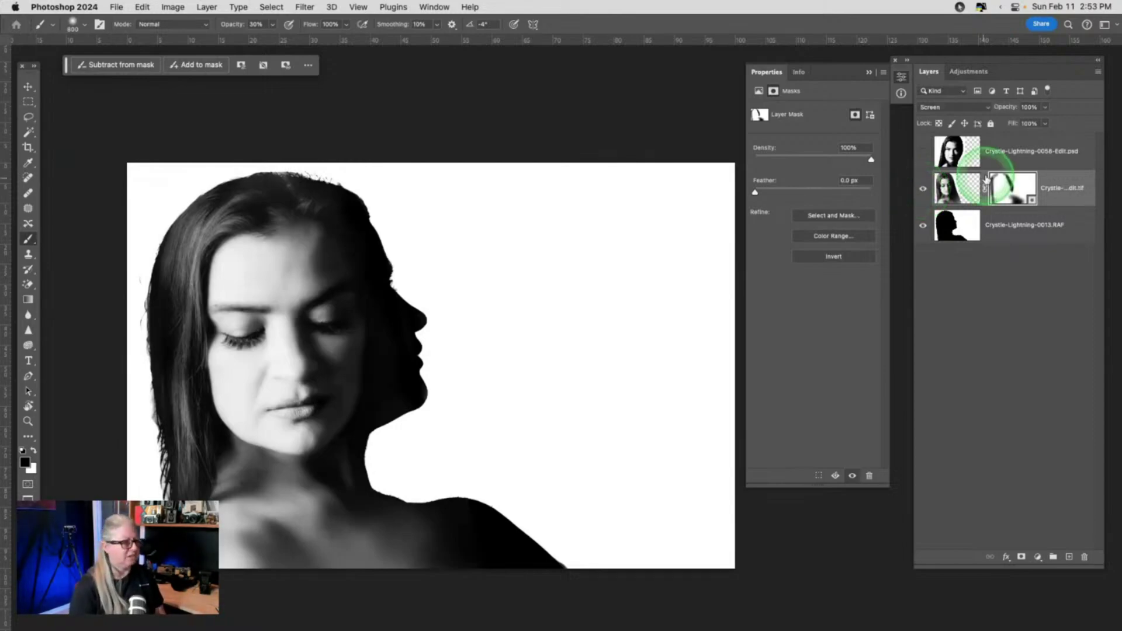
left_click(1019, 165)
Show the 0058 portrait layer, flip it horizontally and move it to the right side.
left_click(923, 153)
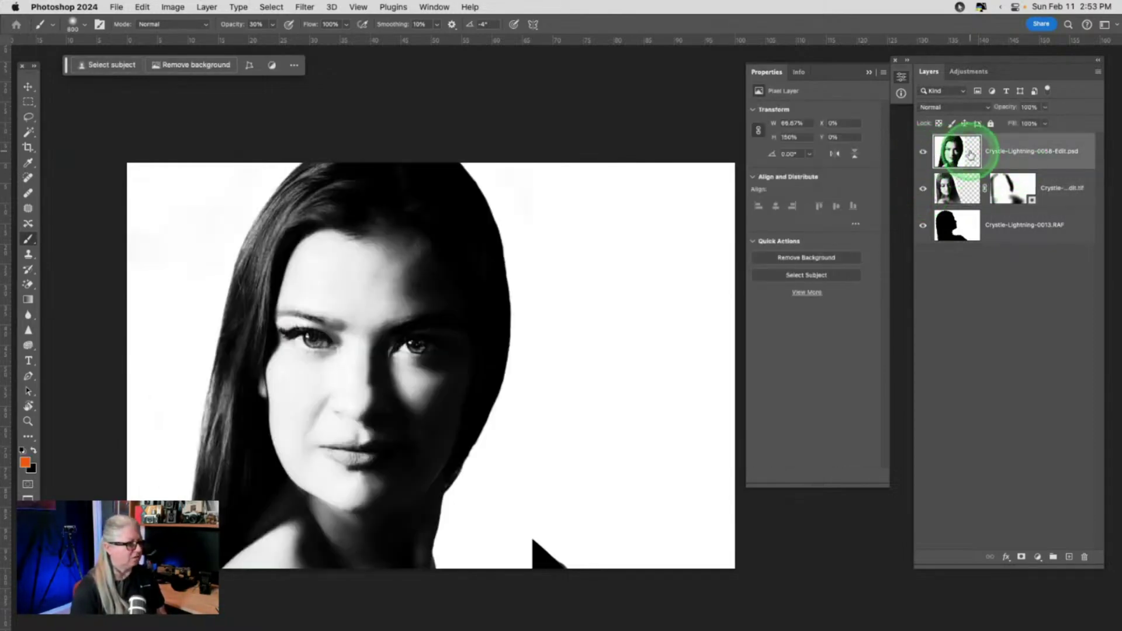
key("v")
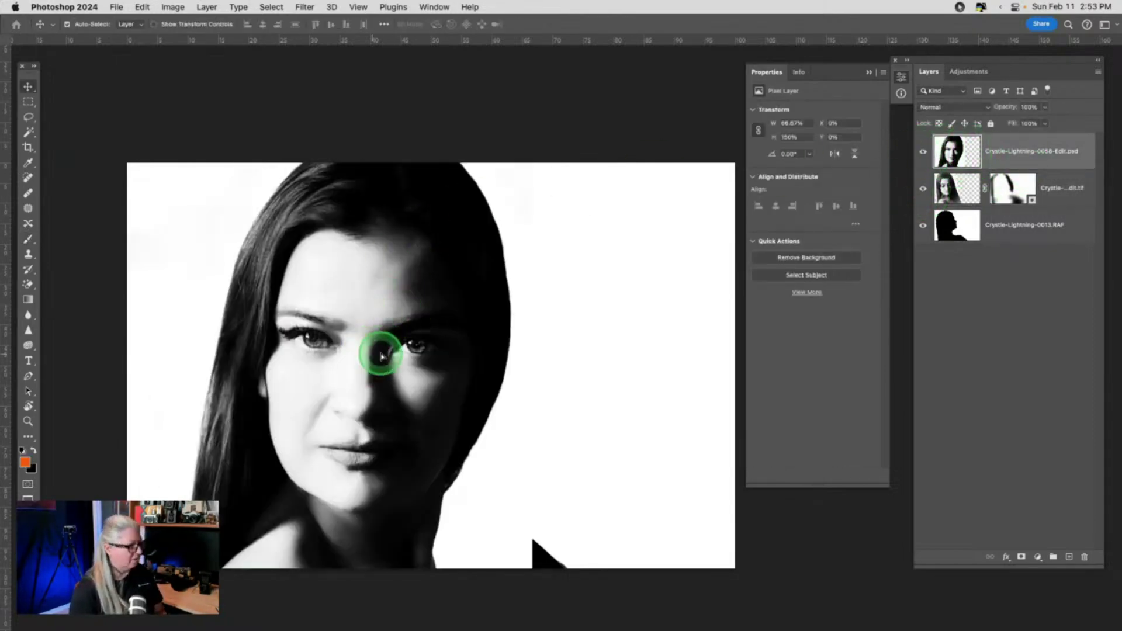
left_click_drag(403, 351, 584, 340)
left_click(143, 6)
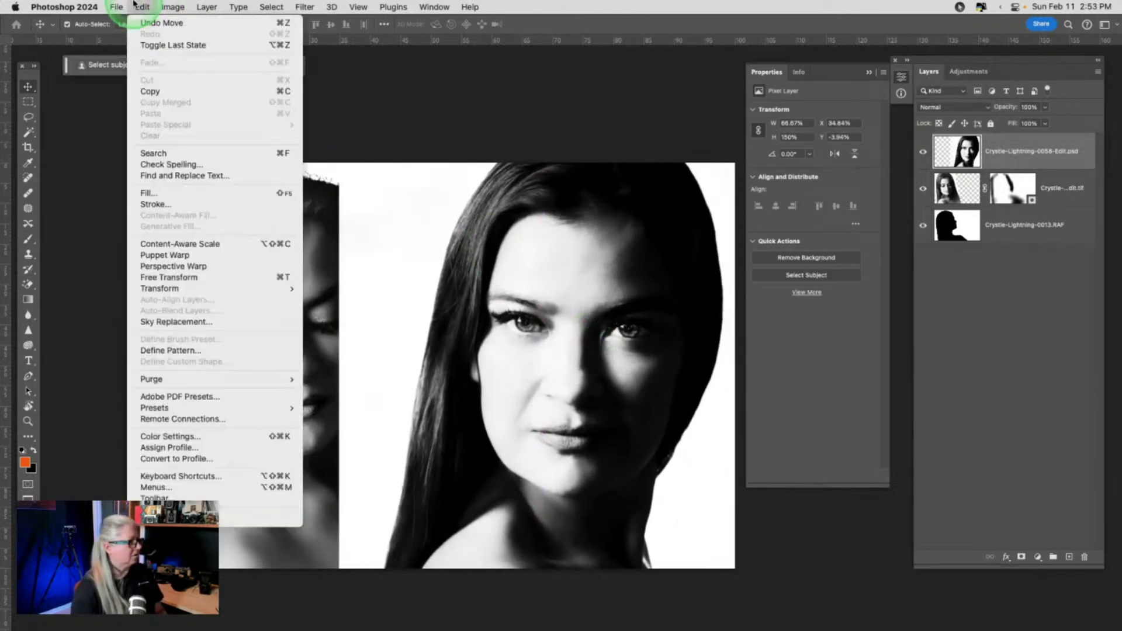
mouse_move(155, 289)
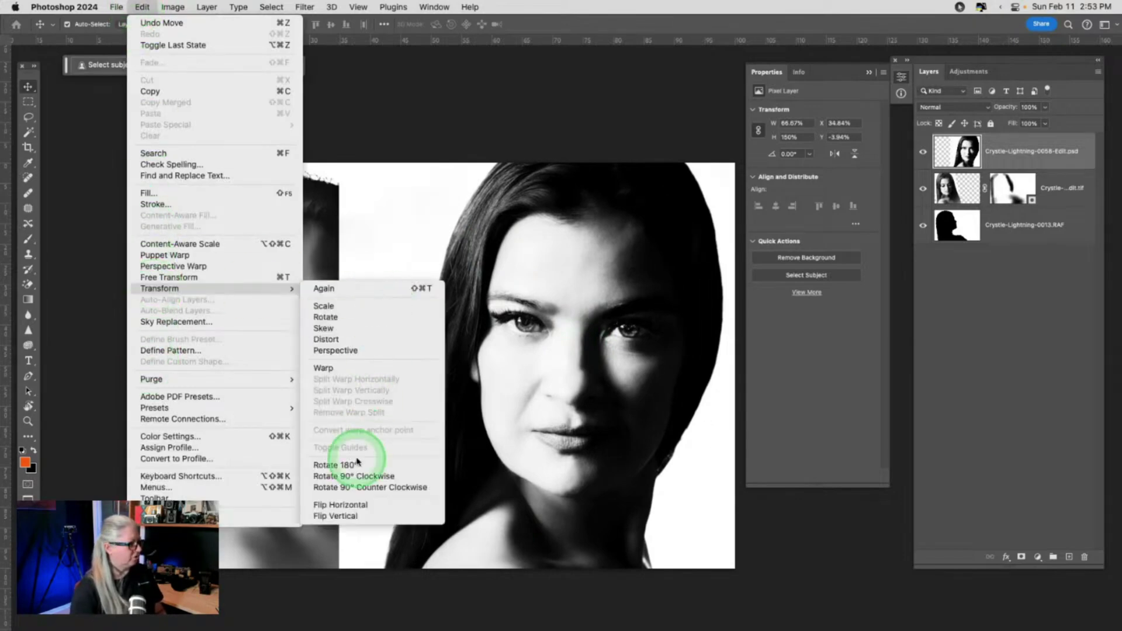
left_click(345, 504)
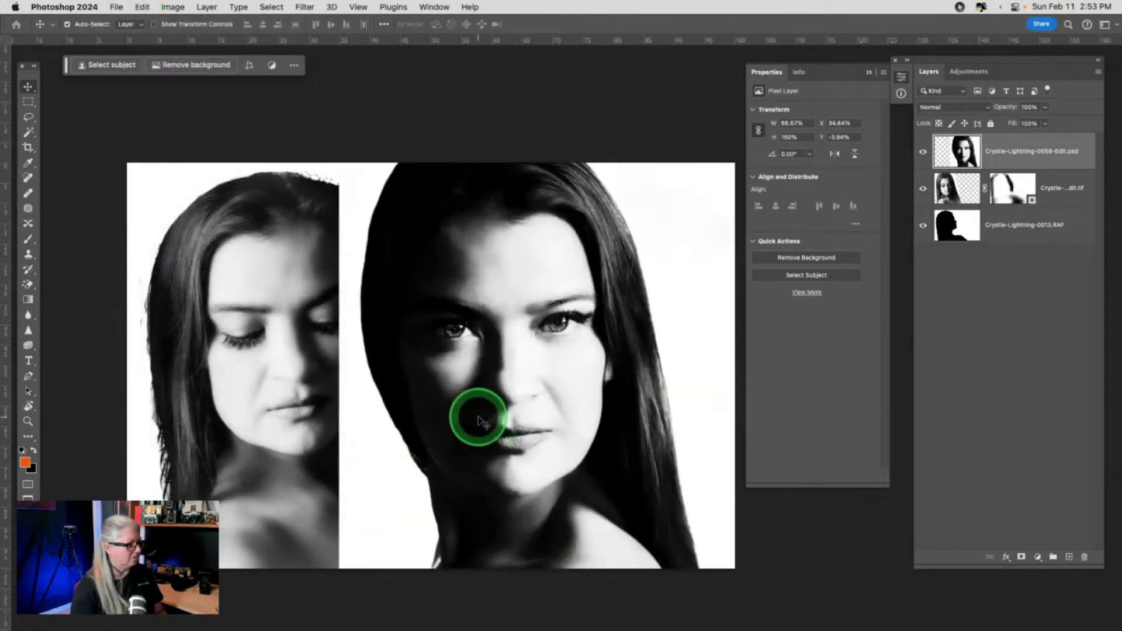
left_click_drag(478, 420, 553, 409)
Free Transform the 0058 portrait down to about 92% width and nudge it into place.
key("super+t")
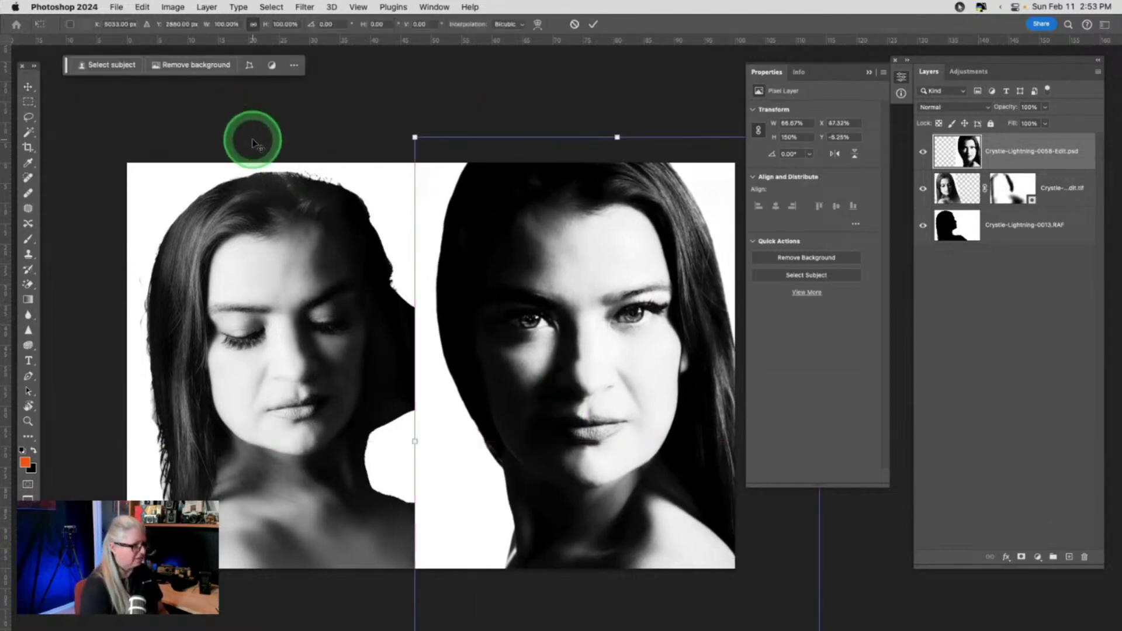
left_click_drag(415, 137, 446, 159)
left_click_drag(563, 341, 563, 321)
left_click(442, 146)
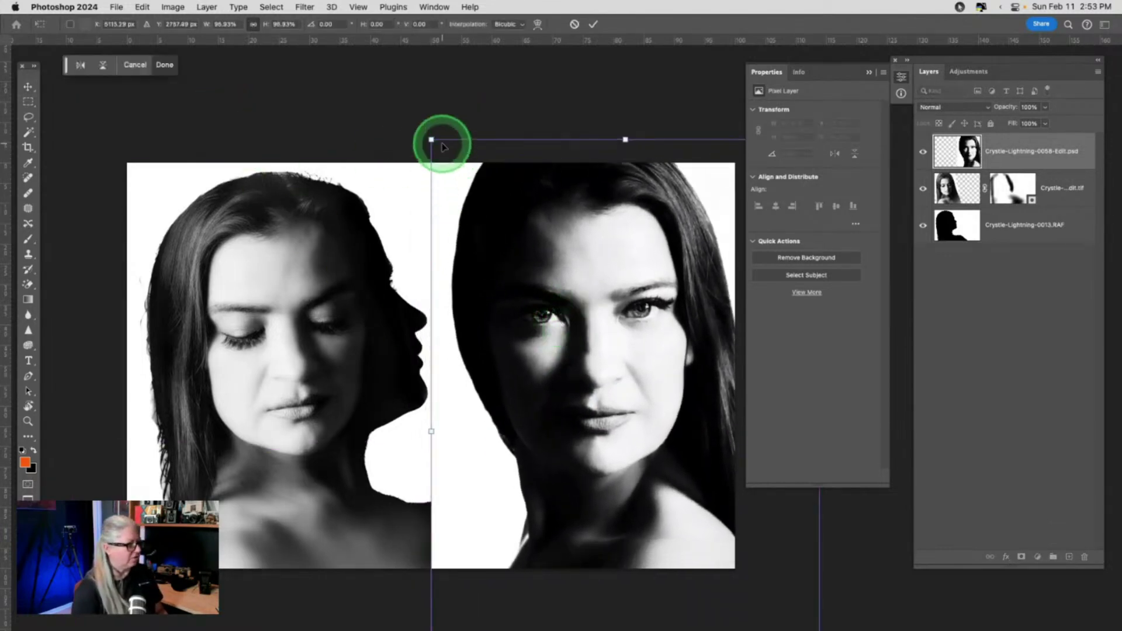
left_click_drag(431, 139, 446, 150)
left_click(548, 352)
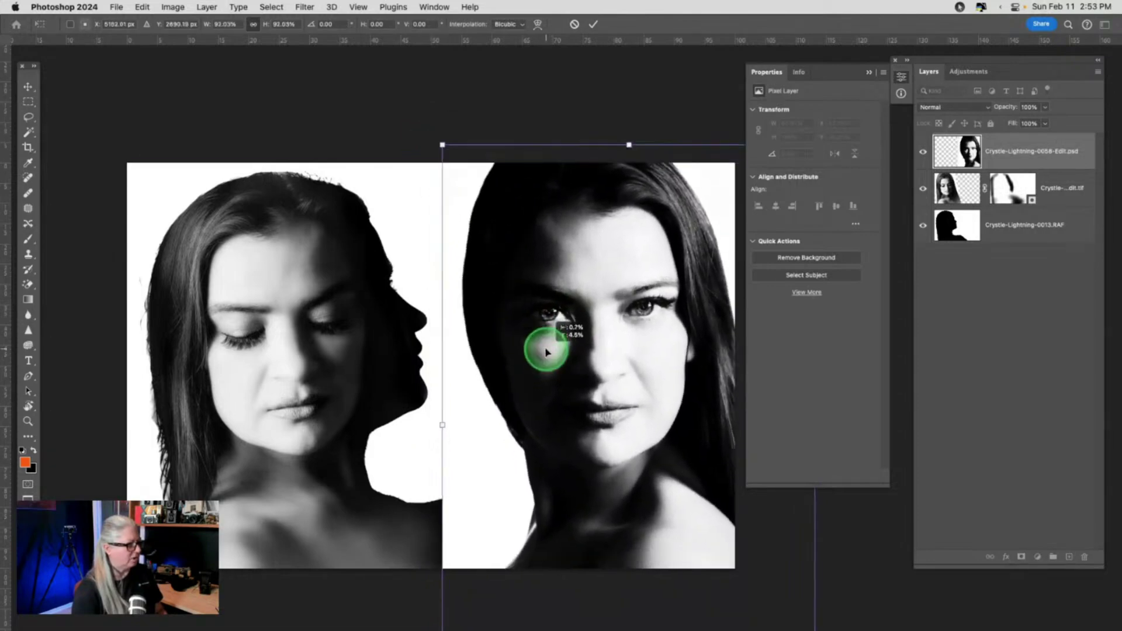
left_click_drag(548, 353, 533, 345)
key("Return")
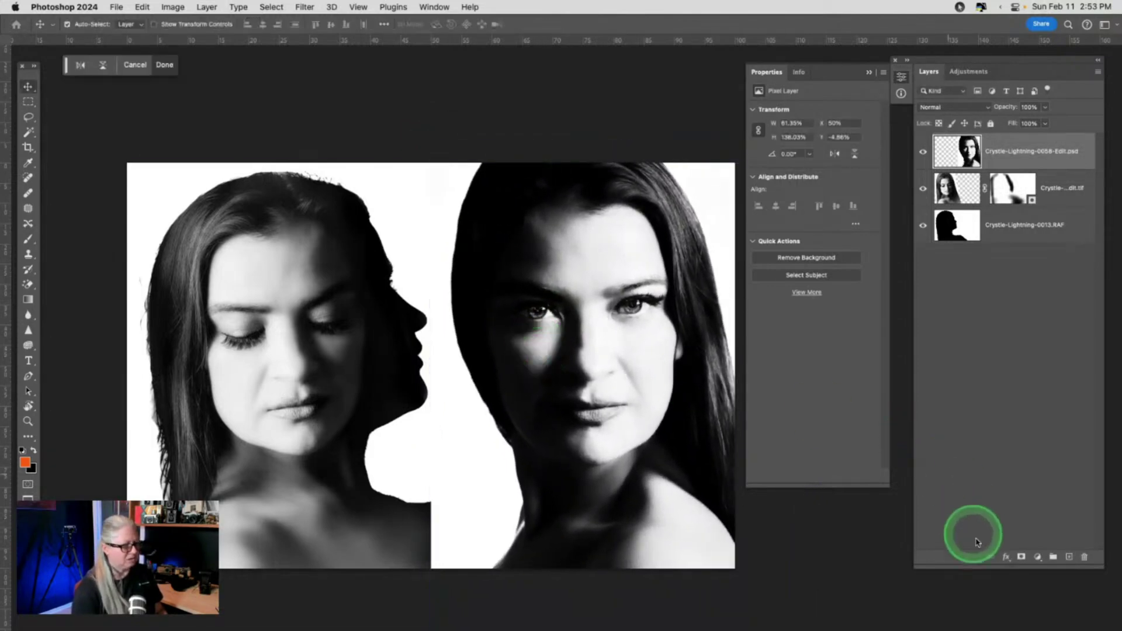
Add a mask to the 0058 portrait and paint black below the chin to reveal the shoulder.
left_click(1021, 557)
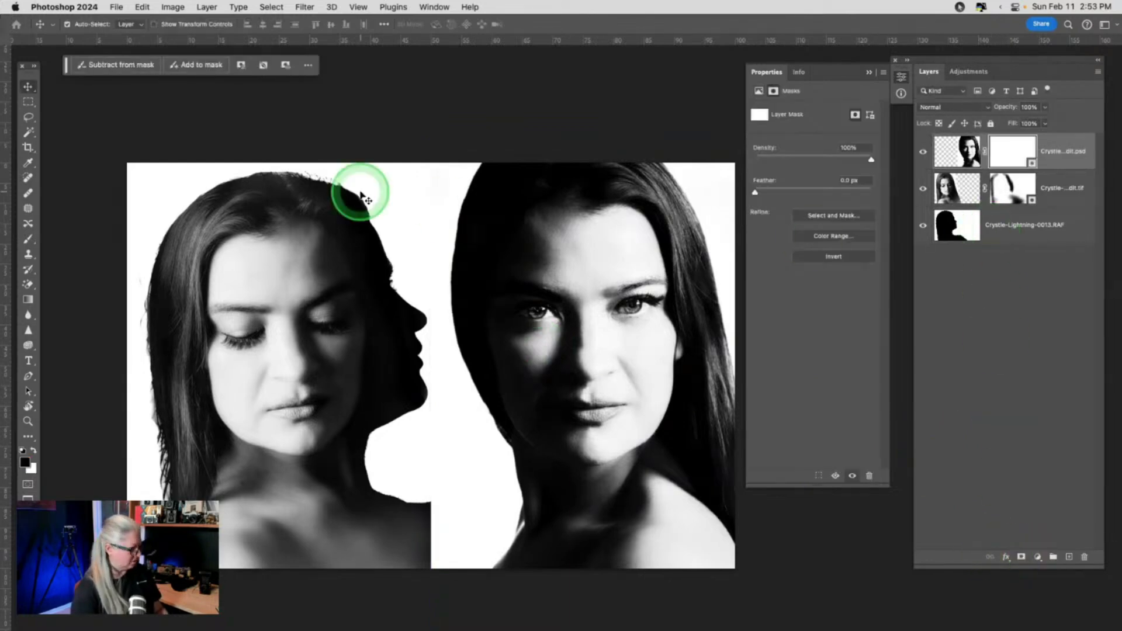
key("b")
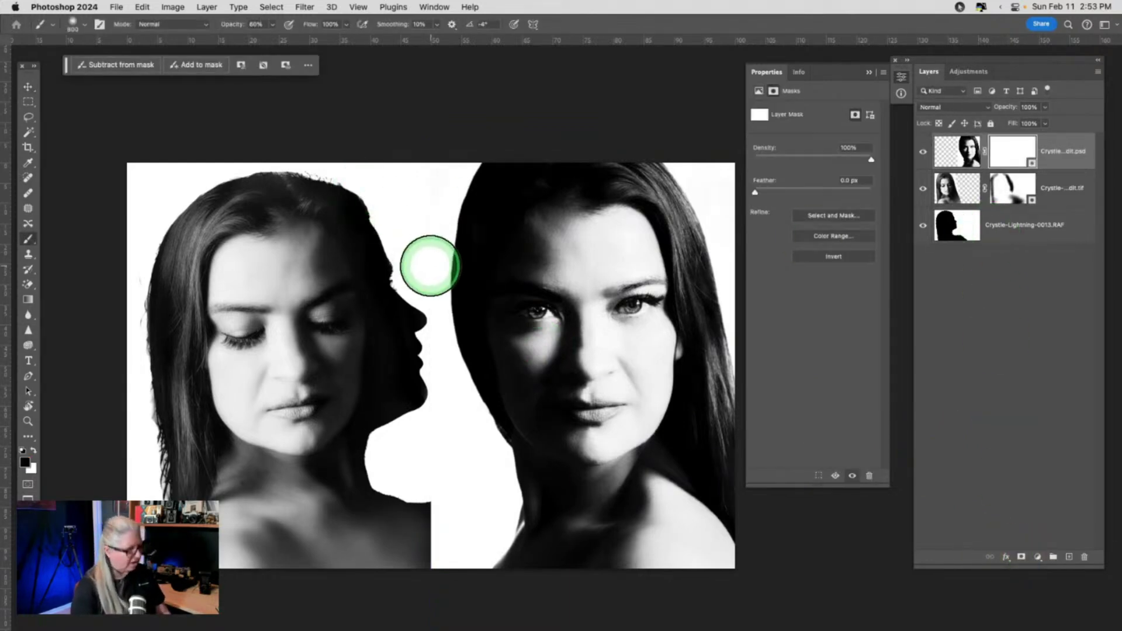
mouse_move(415, 518)
left_mouse_down()
mouse_move(448, 524)
mouse_move(471, 565)
mouse_move(431, 556)
mouse_move(483, 559)
mouse_move(399, 526)
mouse_move(464, 534)
mouse_move(537, 575)
mouse_move(494, 534)
mouse_move(395, 534)
mouse_move(446, 564)
mouse_move(379, 534)
mouse_move(470, 573)
mouse_move(417, 514)
mouse_move(542, 579)
mouse_move(371, 515)
mouse_move(526, 575)
mouse_move(358, 548)
mouse_move(535, 579)
mouse_move(382, 541)
left_mouse_up()
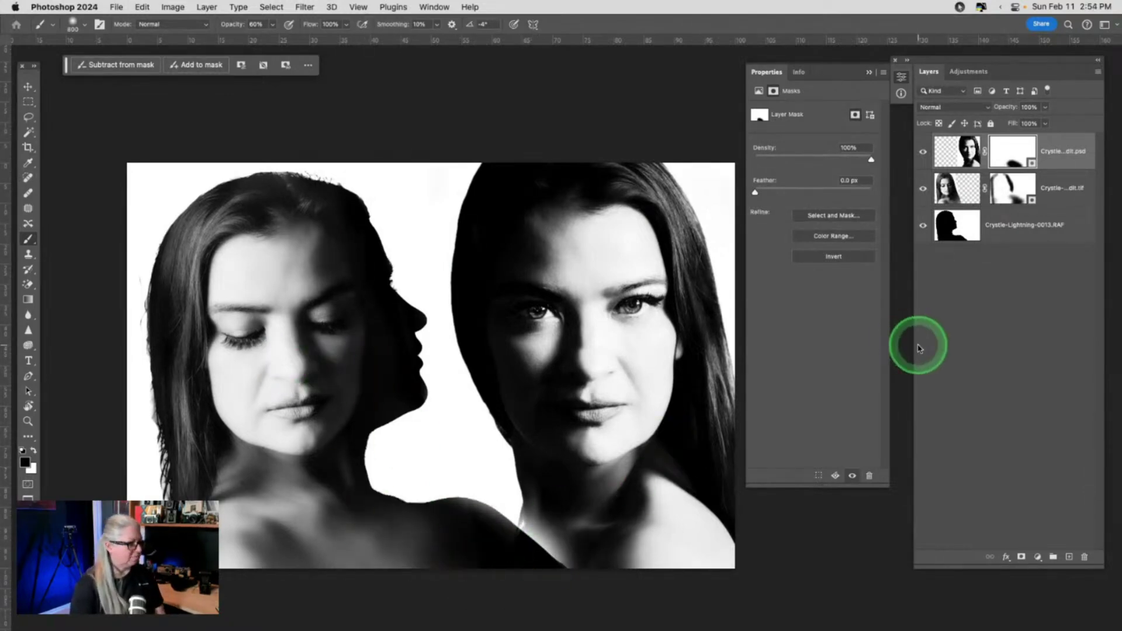
Delete the 0058 portrait's layer mask and drag its layer to the bottom of the stack.
right_click(1012, 156)
left_click(968, 187)
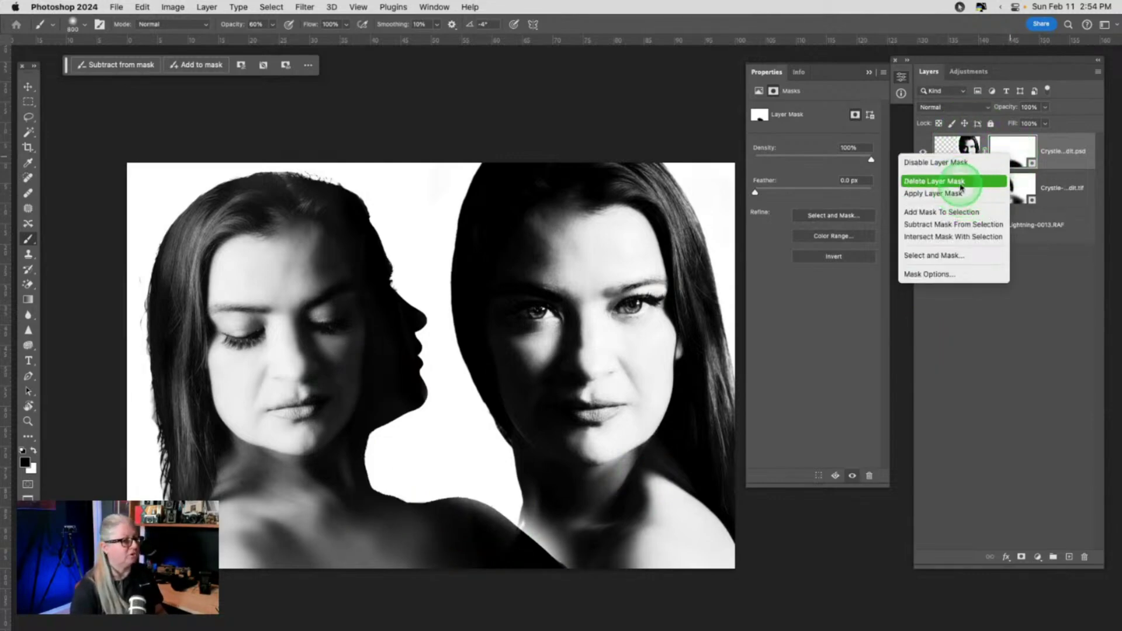
left_click_drag(1021, 160, 1019, 233)
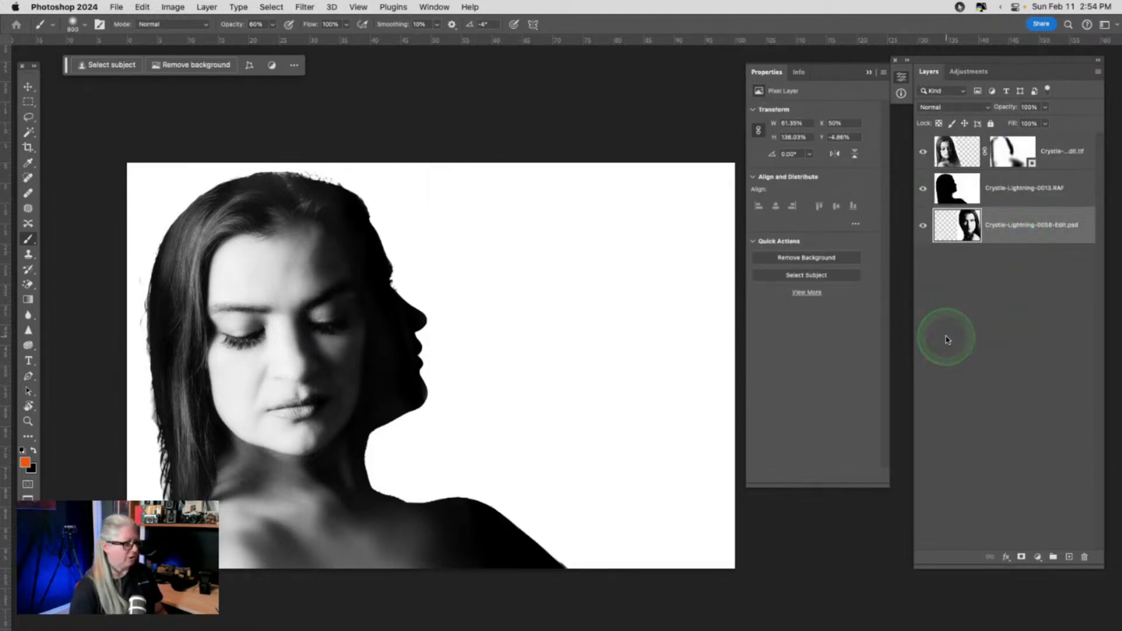
Set the silhouette layer's blend mode to Darken and toggle its visibility to compare.
left_click(1038, 201)
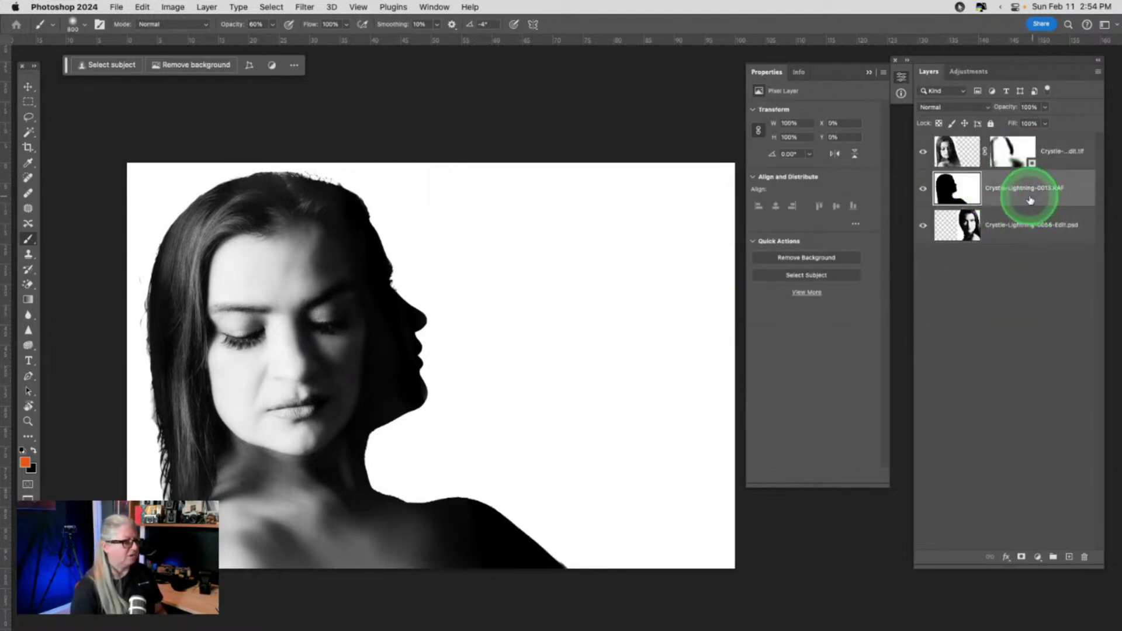
left_click(933, 109)
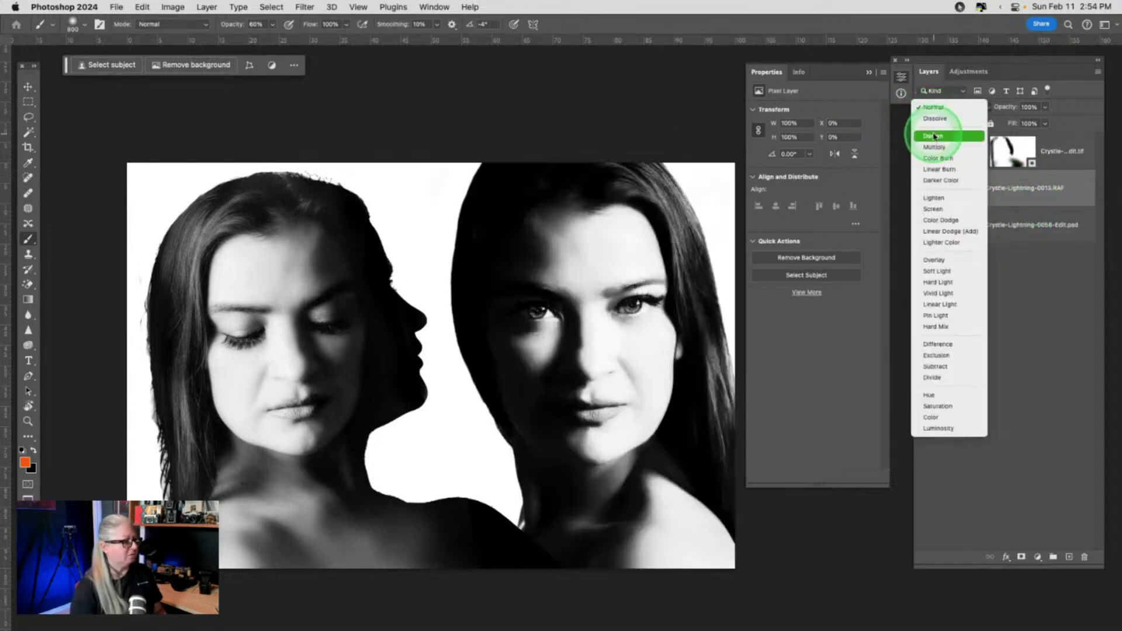
left_click(934, 136)
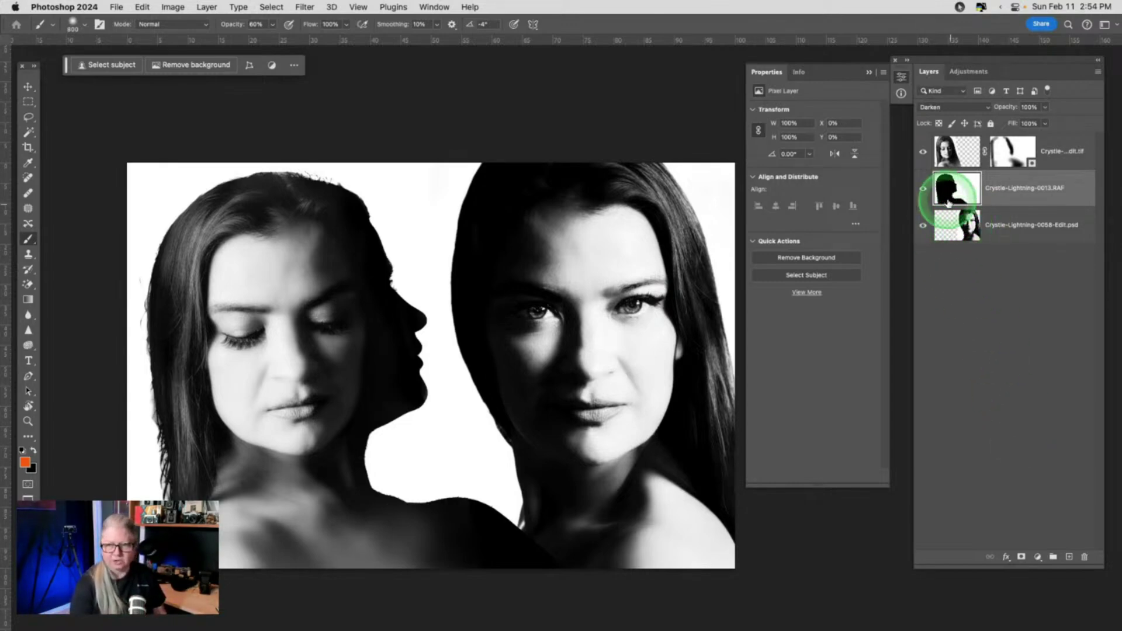
left_click(923, 188)
left_click(922, 188)
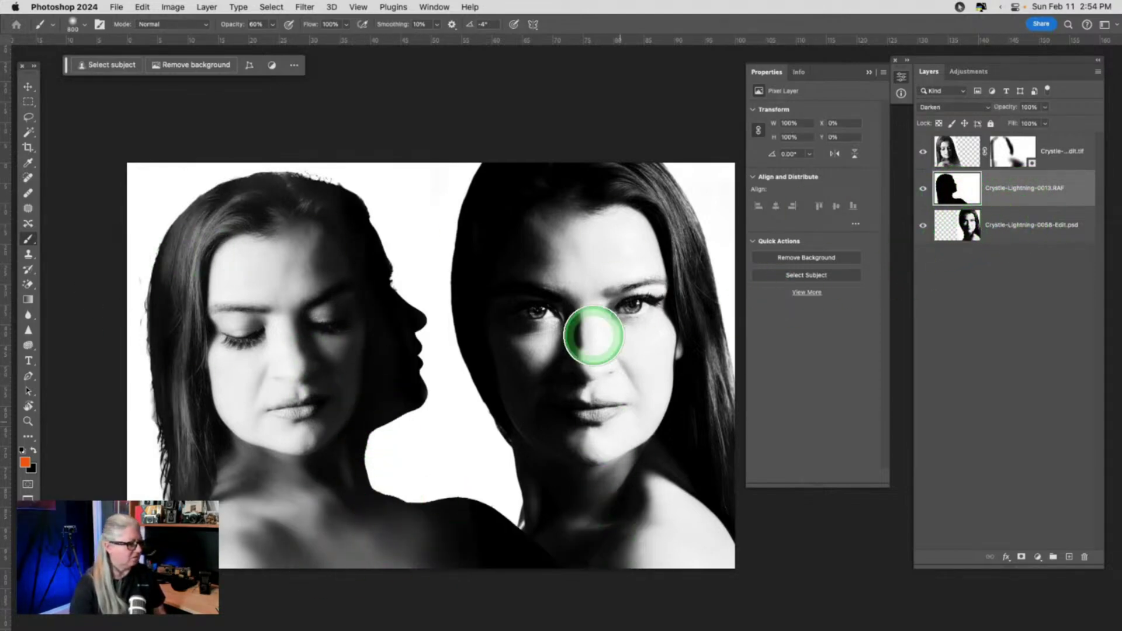
Free Transform the bottom 0058 portrait layer back to nearly full size and shift it right.
left_click(1016, 234)
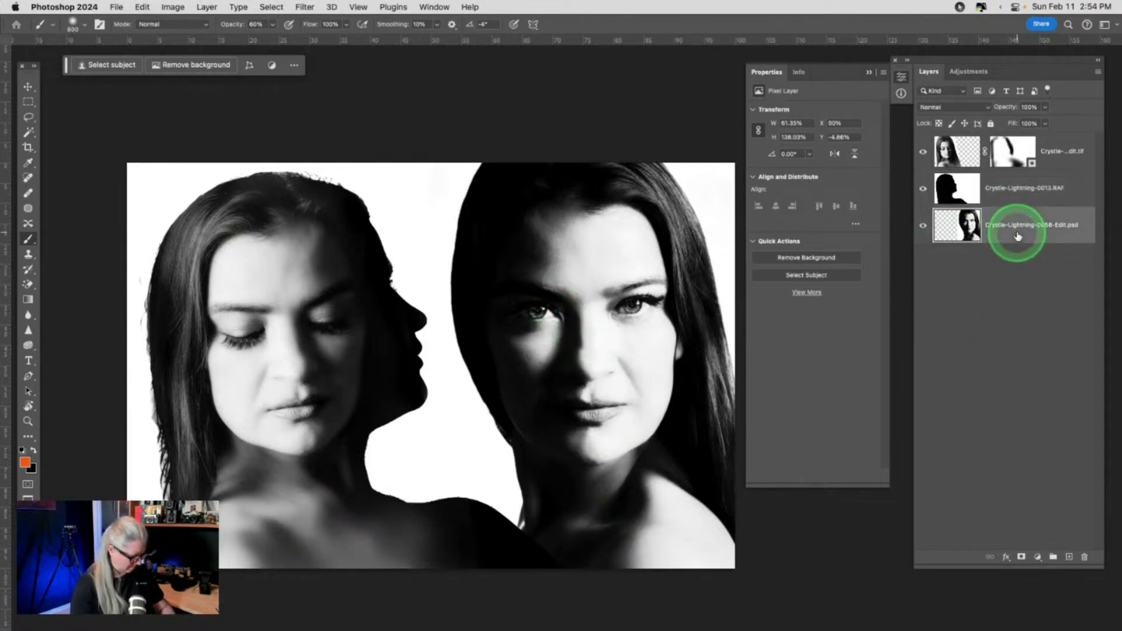
key("ctrl+t")
left_click_drag(431, 142, 455, 152)
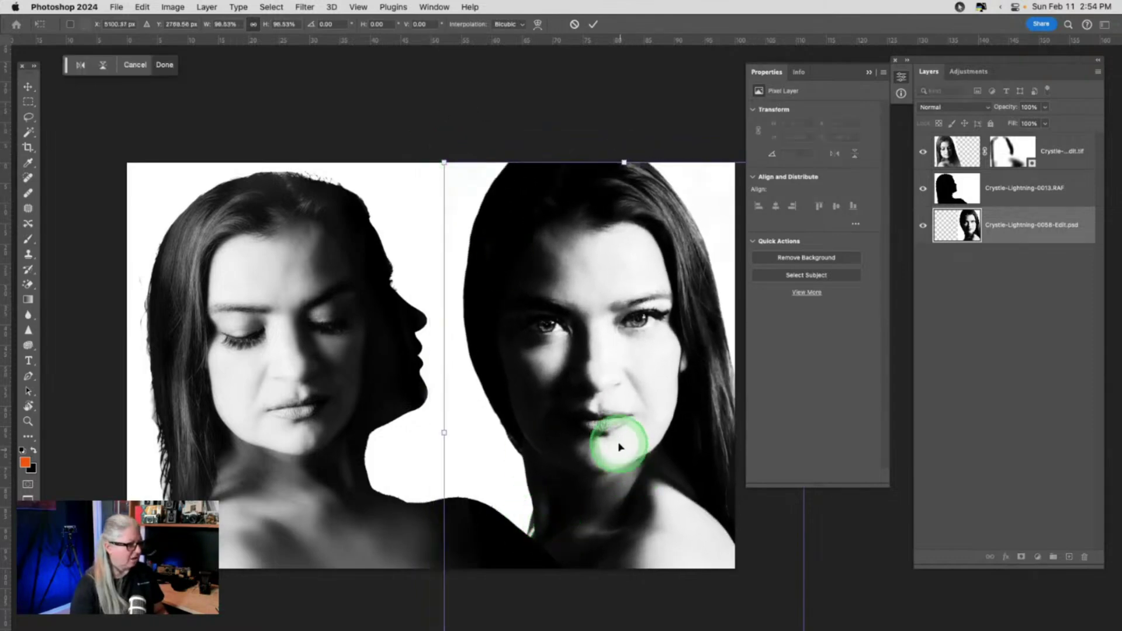
mouse_move(617, 442)
left_mouse_down()
mouse_move(588, 442)
mouse_move(611, 444)
mouse_move(601, 442)
left_mouse_up()
left_click_drag(430, 162, 408, 146)
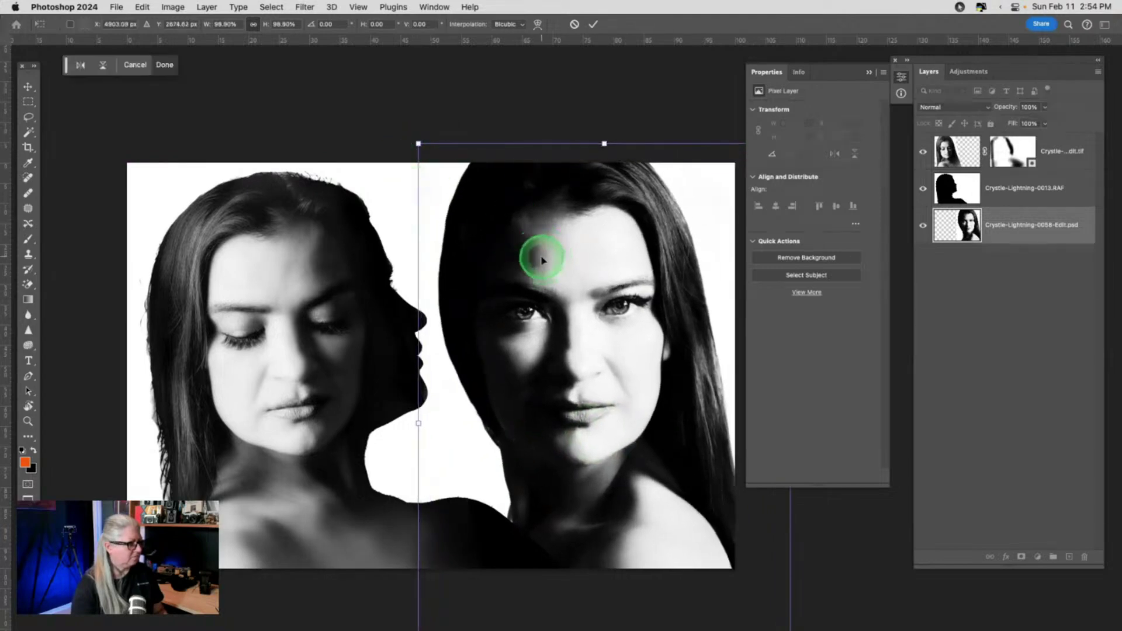
left_click_drag(538, 255, 566, 268)
scroll(563, 267, "down", 3)
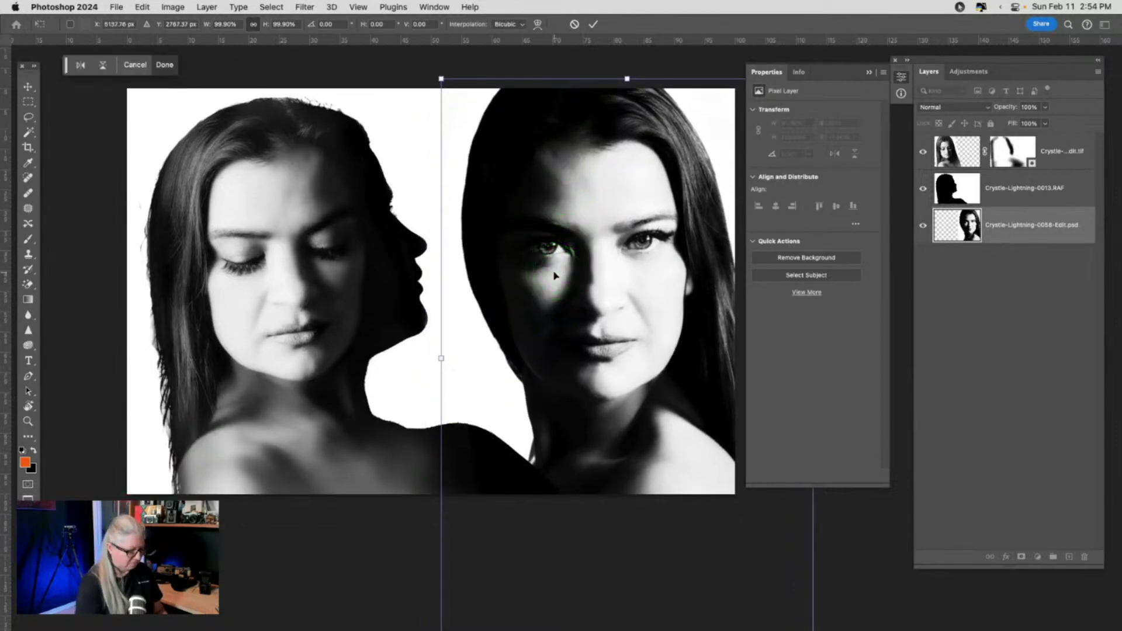
key("Return")
key("Tab")
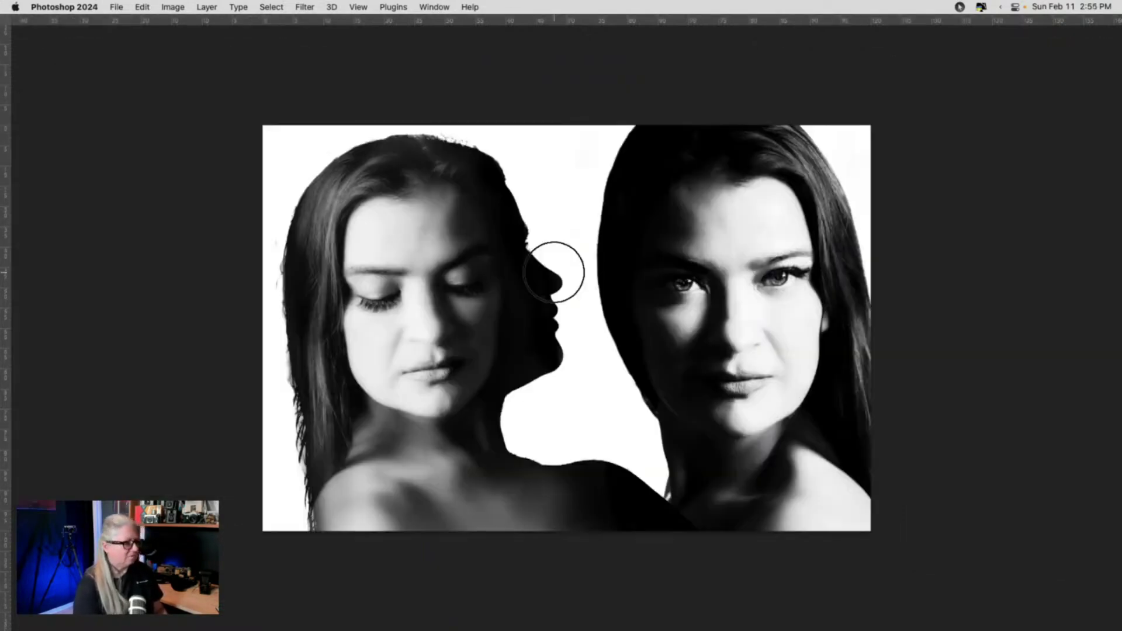
left_click(926, 188)
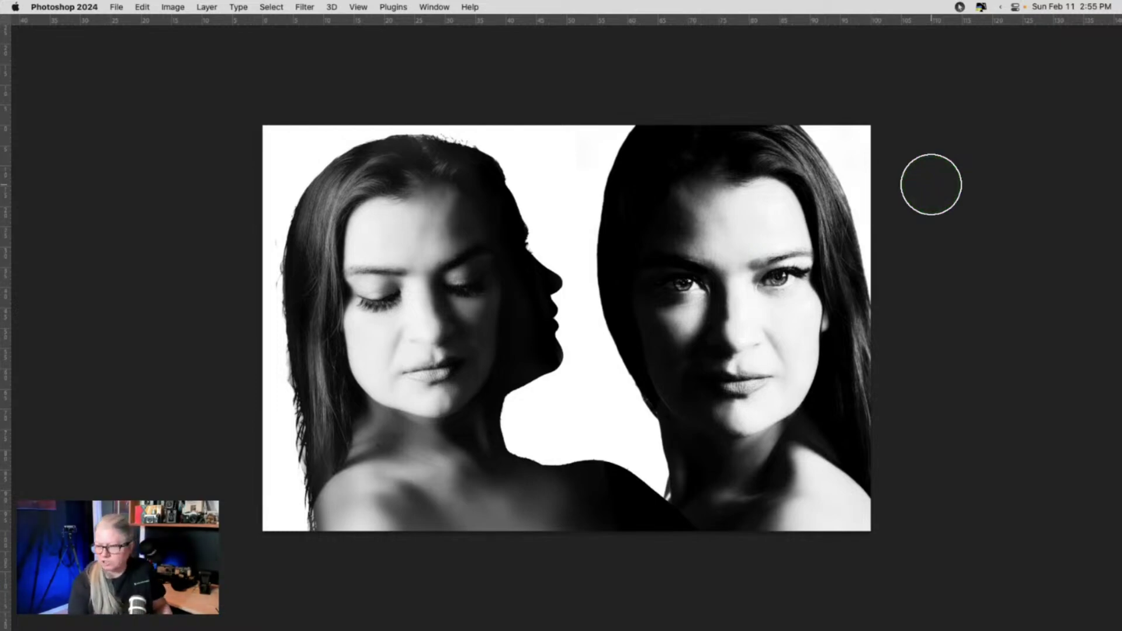
key("Tab")
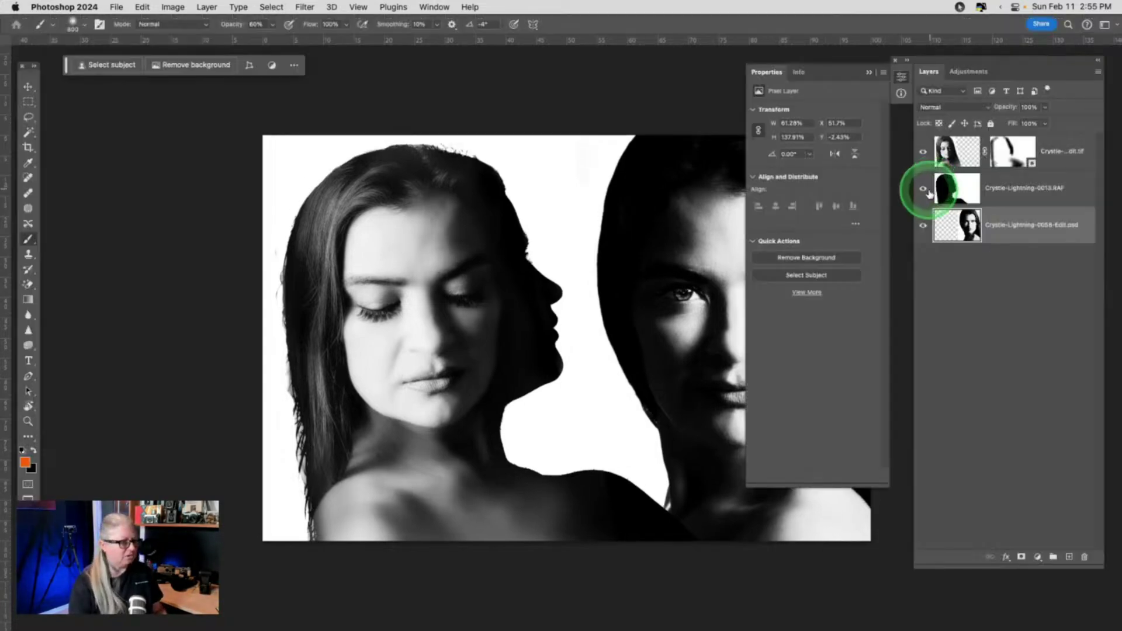
scroll(614, 217, "right", 5)
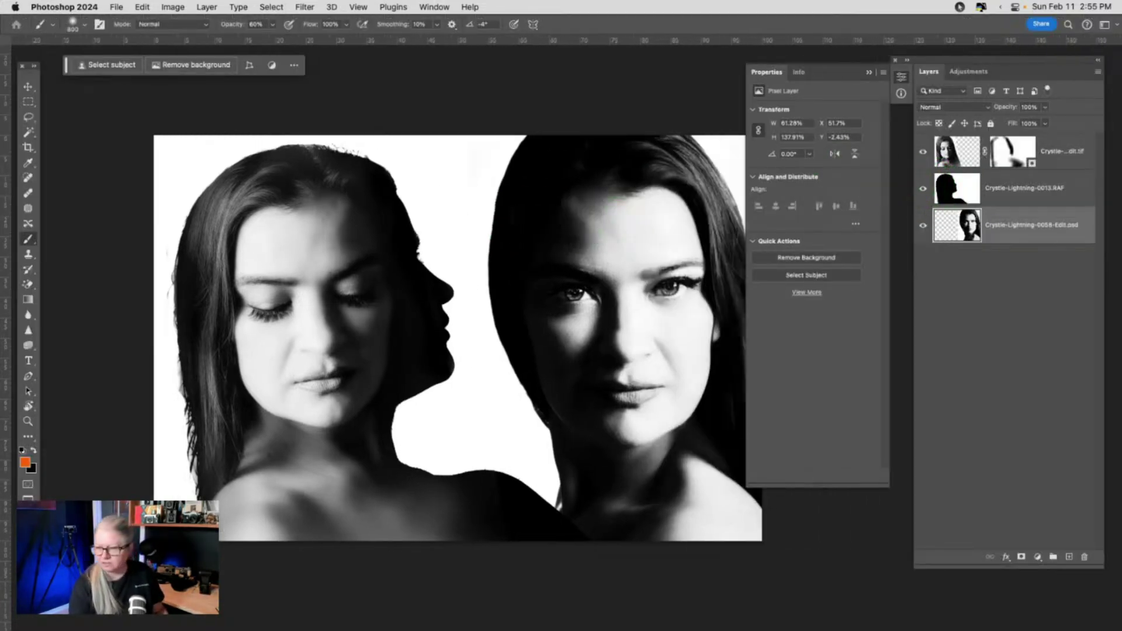
key("Tab")
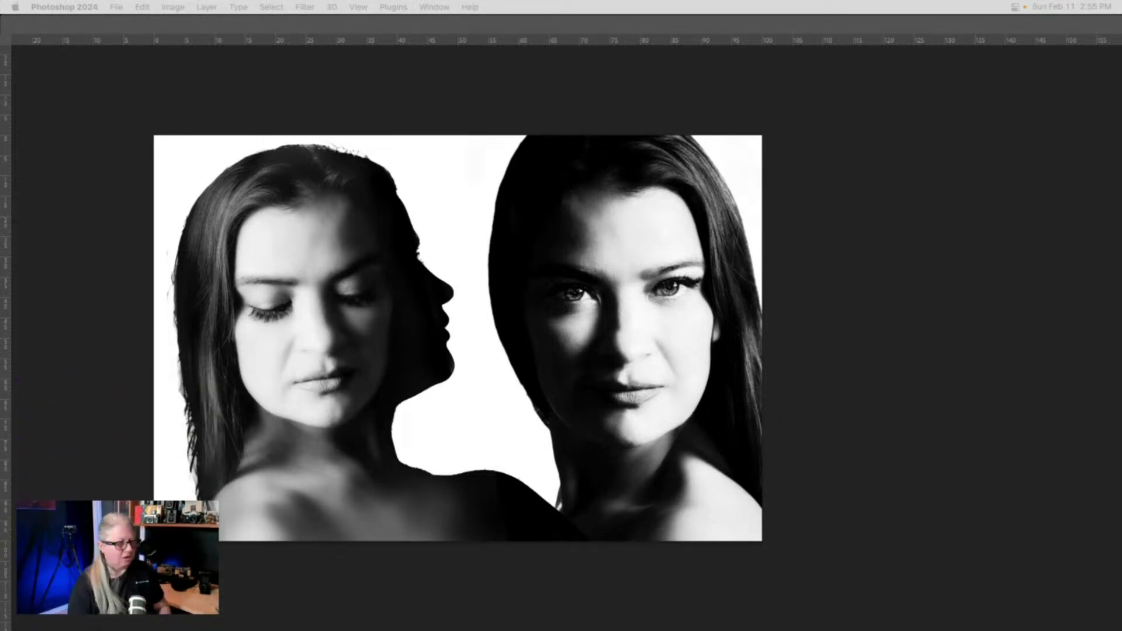
left_click(465, 92)
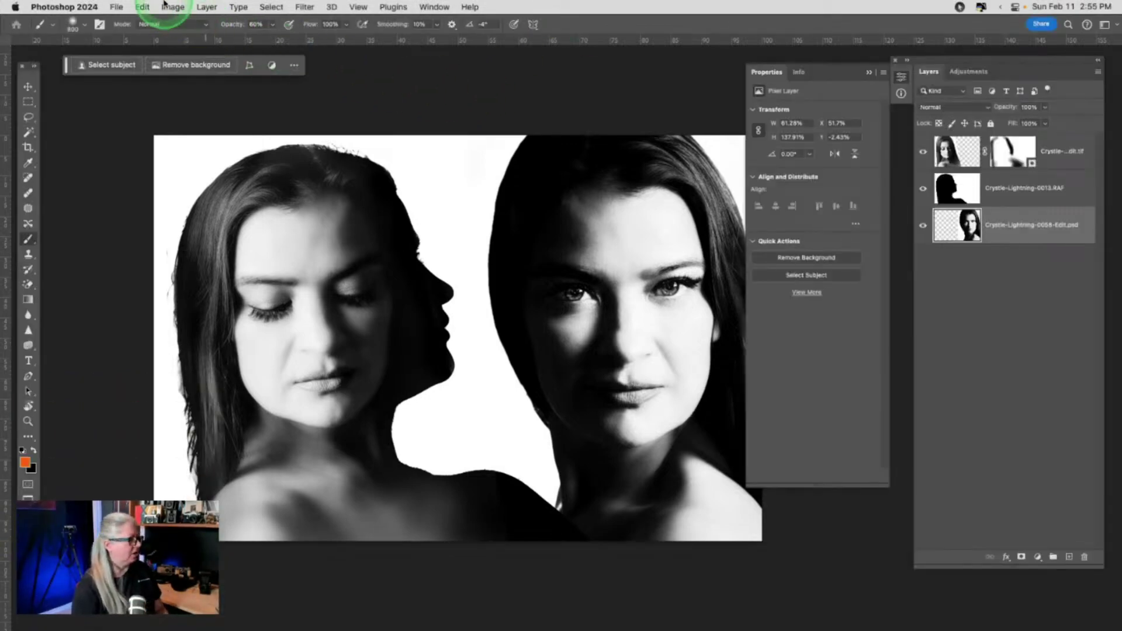
Try a Distort on the right portrait, cancel it, and start Free Transform instead.
left_click(143, 6)
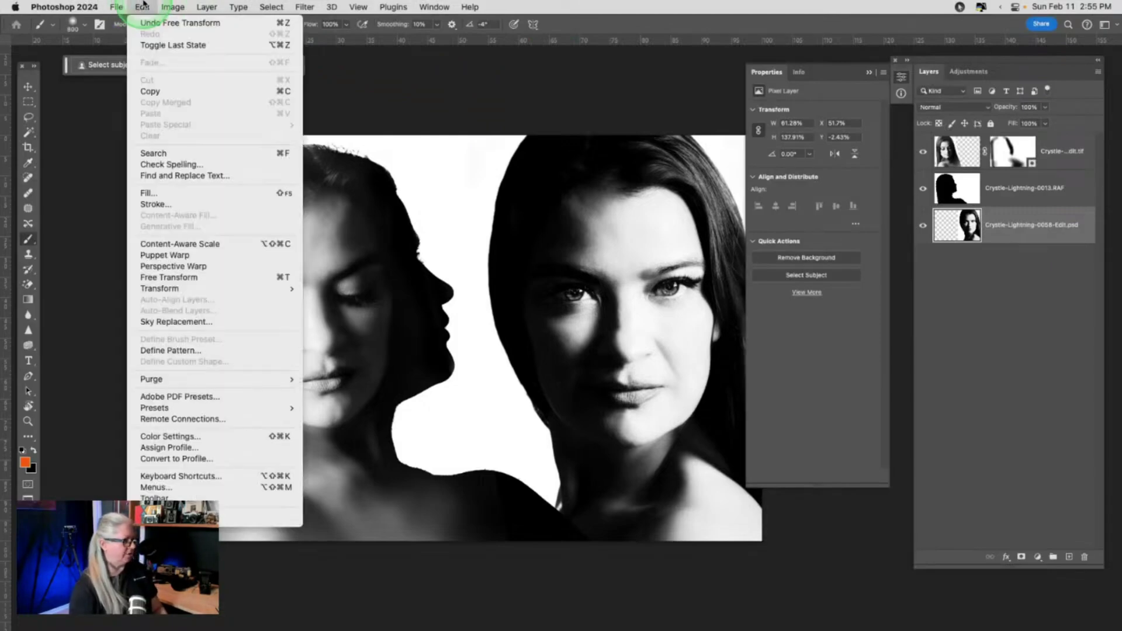
left_click(166, 289)
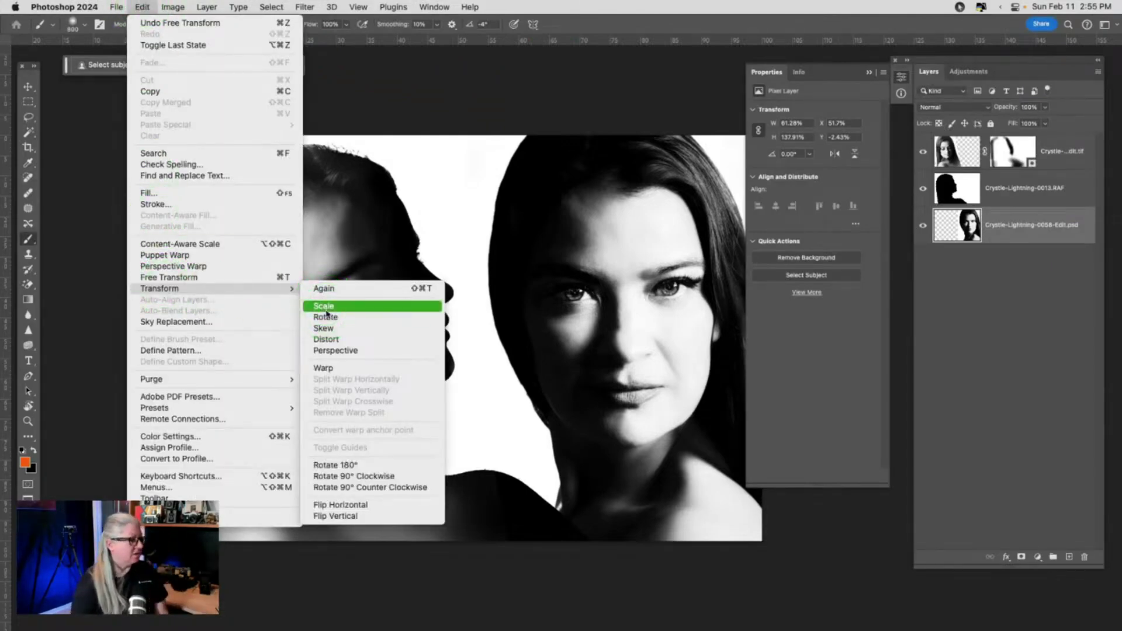
left_click(325, 340)
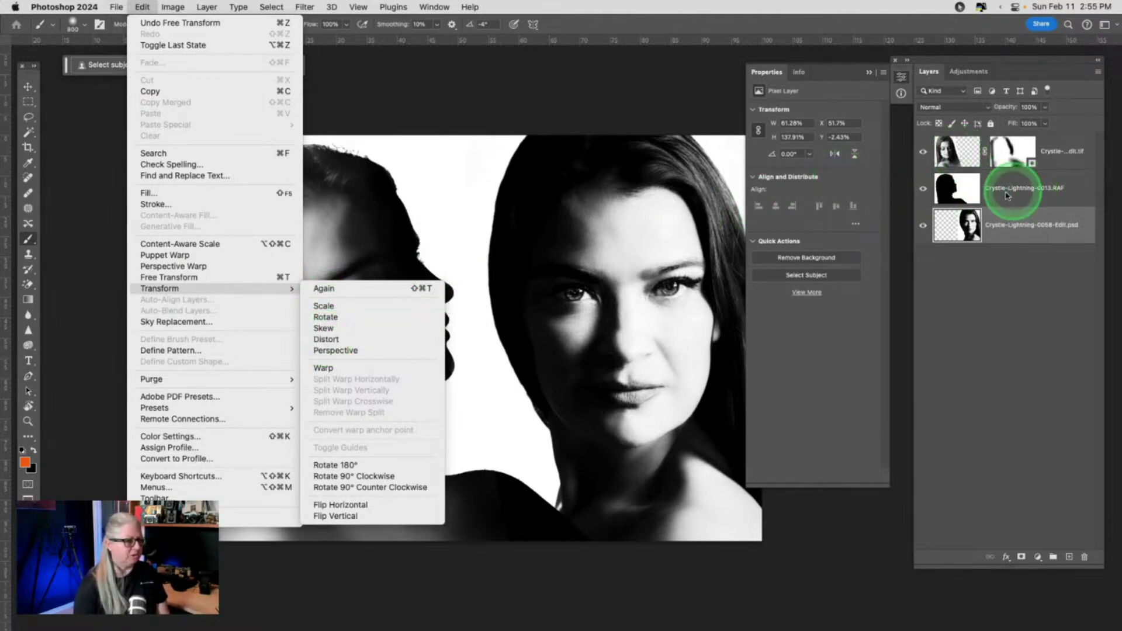
left_click(330, 342)
left_click_drag(467, 122, 530, 251)
key("Escape")
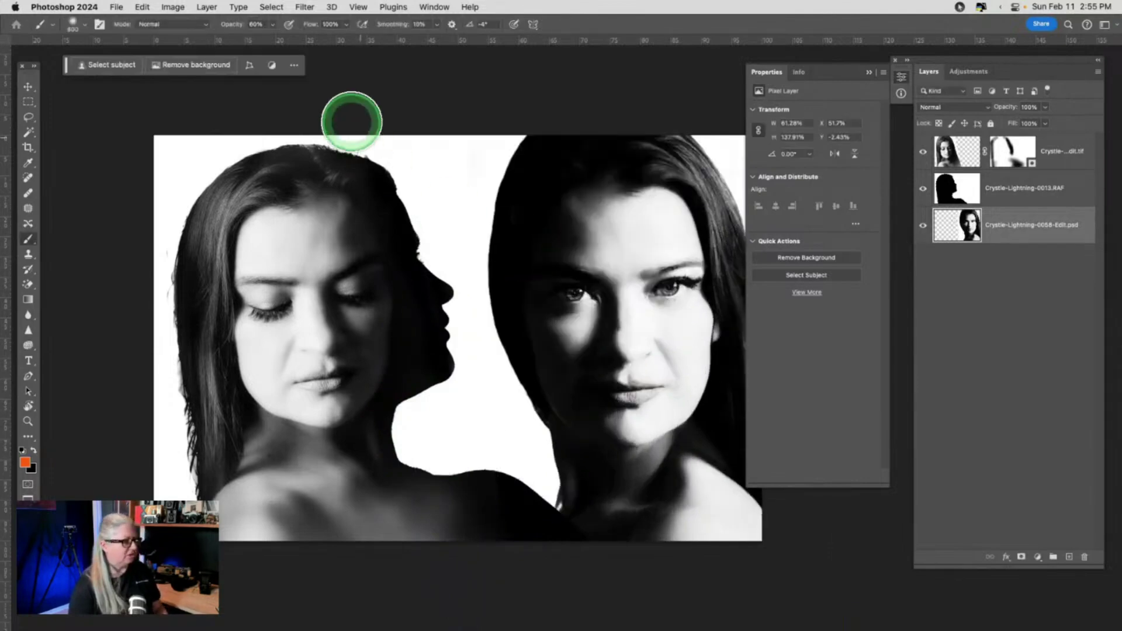
left_click(143, 7)
mouse_move(175, 290)
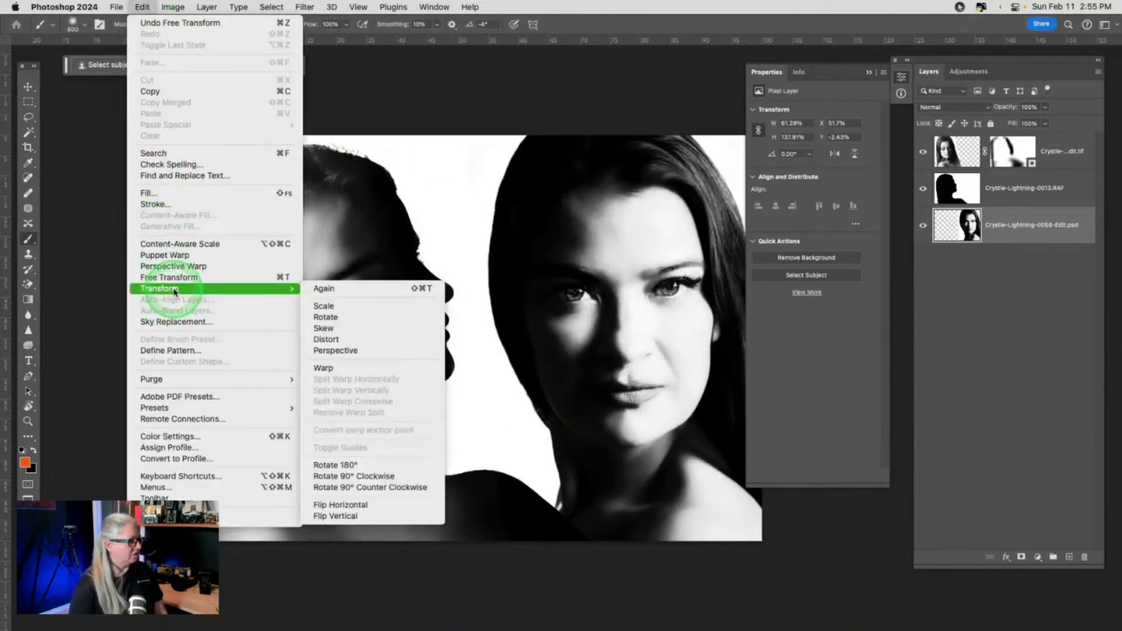
left_click(146, 277)
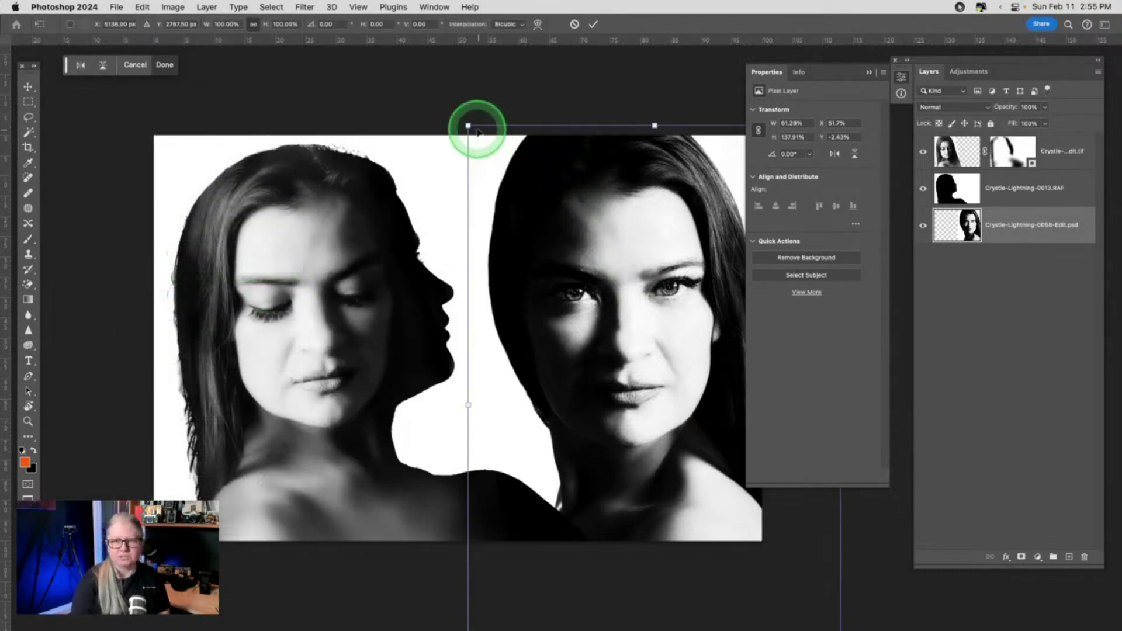
Widen the right portrait slightly, commit the transform, and hide the rulers.
left_click_drag(467, 125, 391, 123)
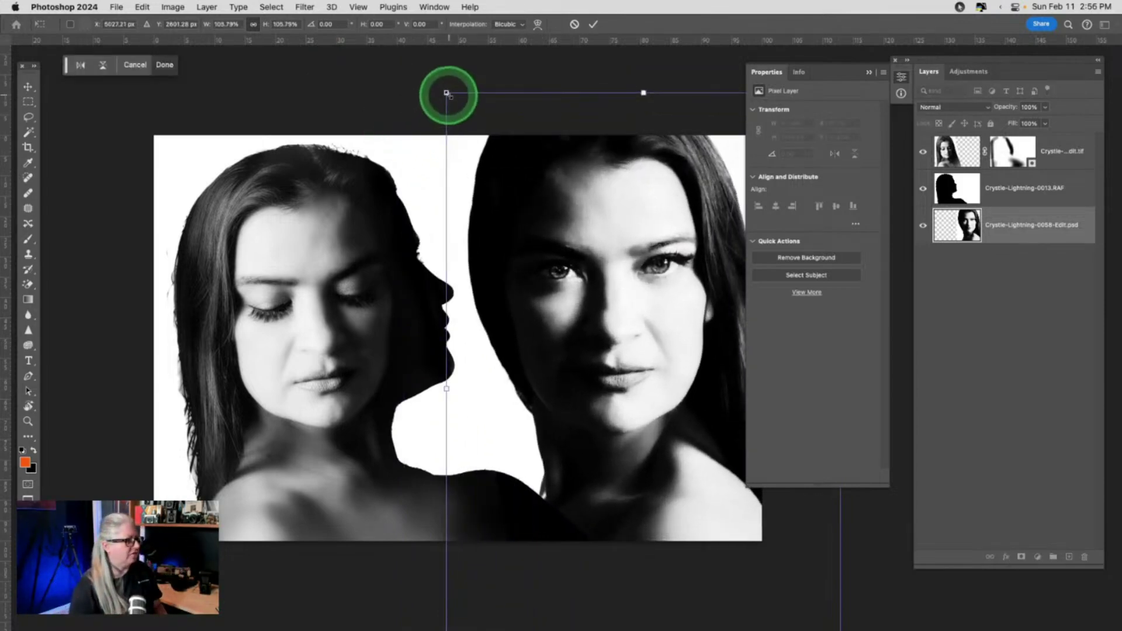
mouse_move(448, 93)
left_mouse_down()
mouse_move(432, 110)
mouse_move(238, 110)
mouse_move(403, 111)
mouse_move(506, 215)
mouse_move(508, 326)
mouse_move(436, 96)
left_mouse_up()
key("Return")
key("b")
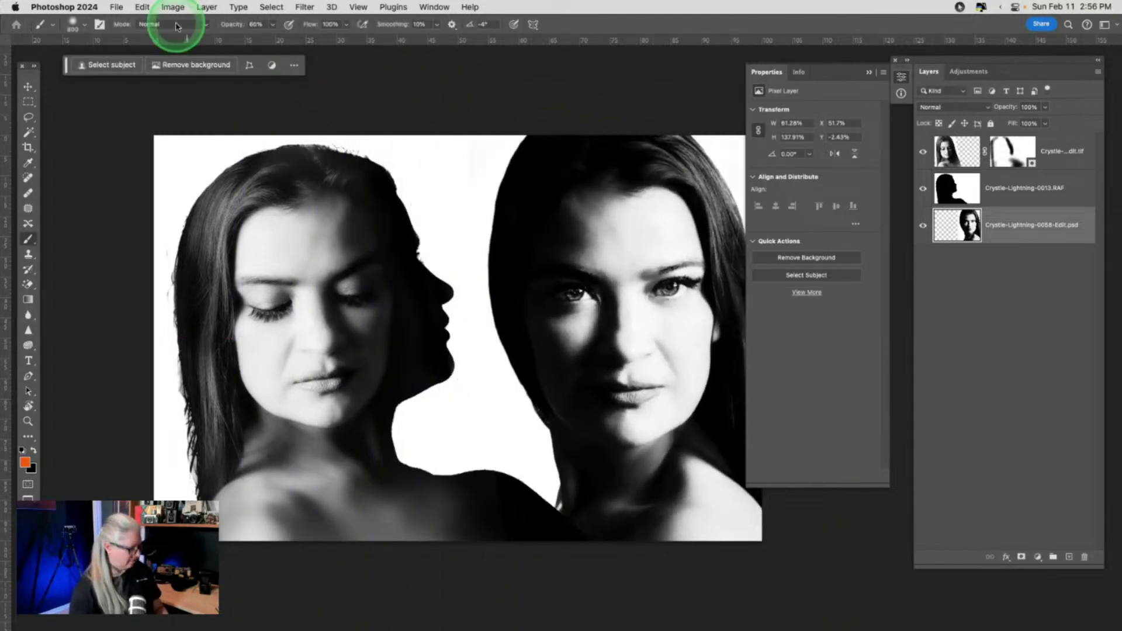
key("ctrl+r")
scroll(288, 96, "right", 5)
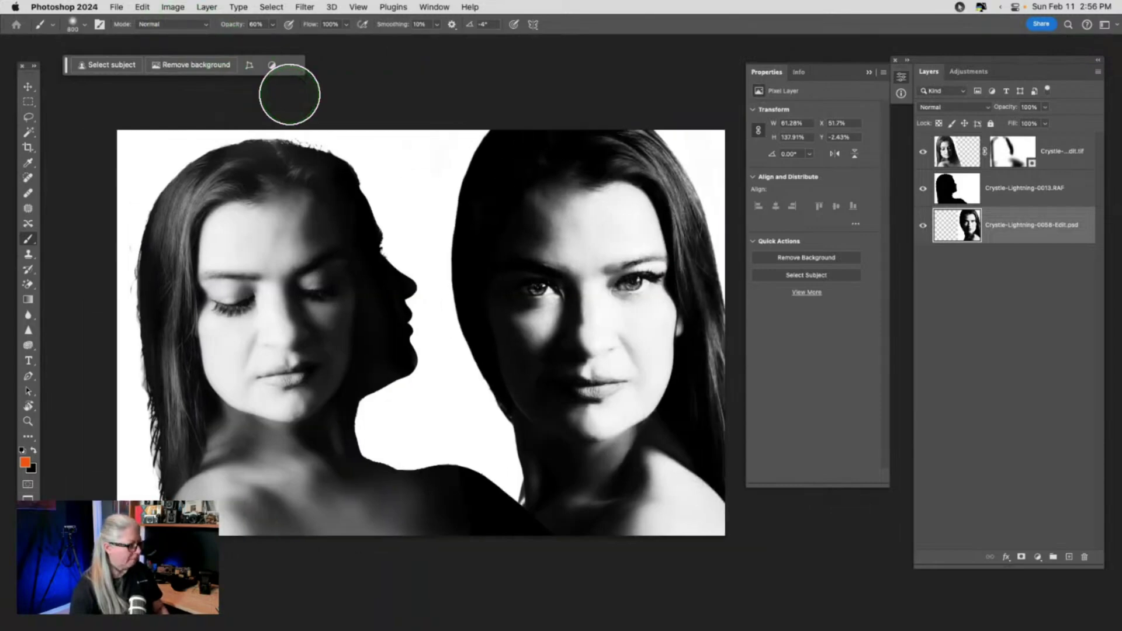
left_click(289, 94)
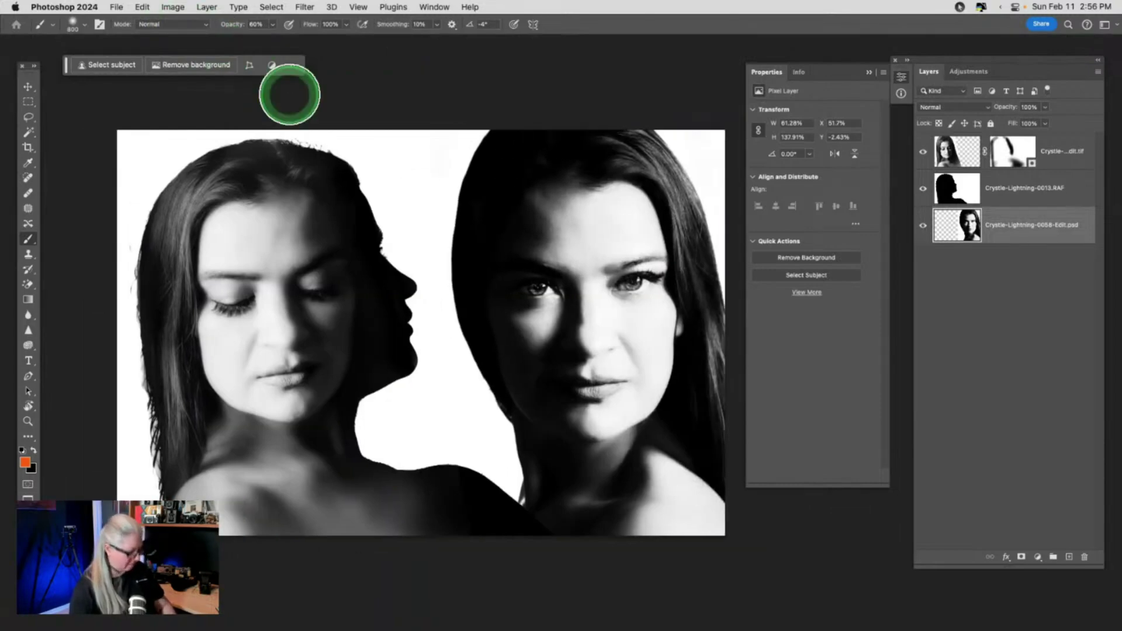
Rotate the right portrait about 4°, shrink it to about 97.75%, and reposition it beside the silhouette.
key("ctrl+t")
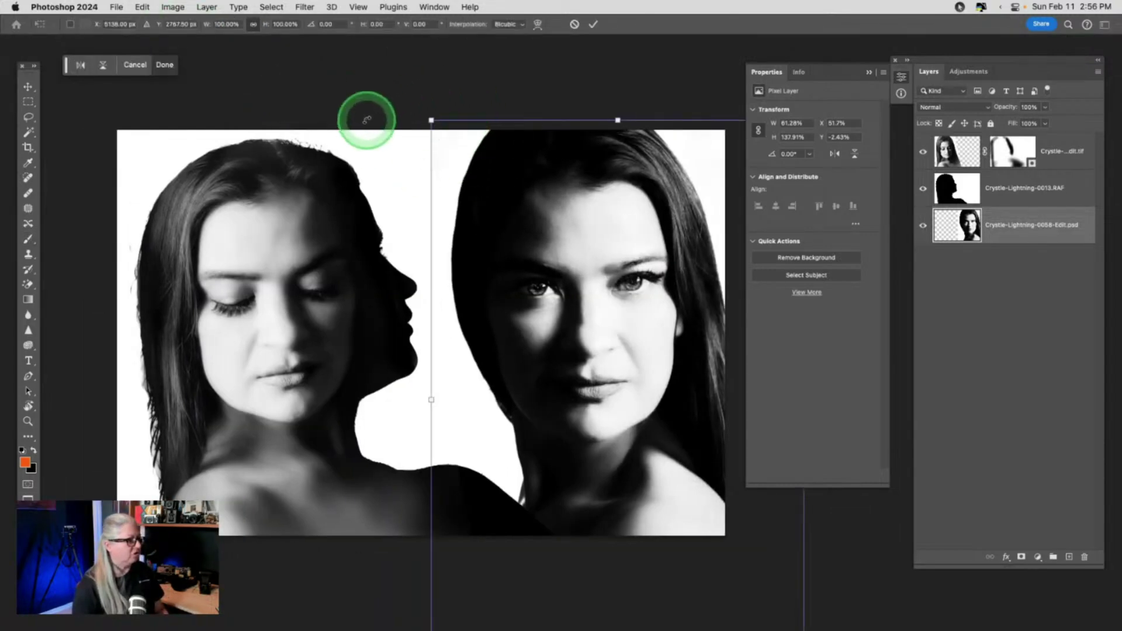
left_click_drag(454, 97, 497, 83)
mouse_move(556, 310)
left_mouse_down()
mouse_move(541, 303)
mouse_move(534, 315)
left_mouse_up()
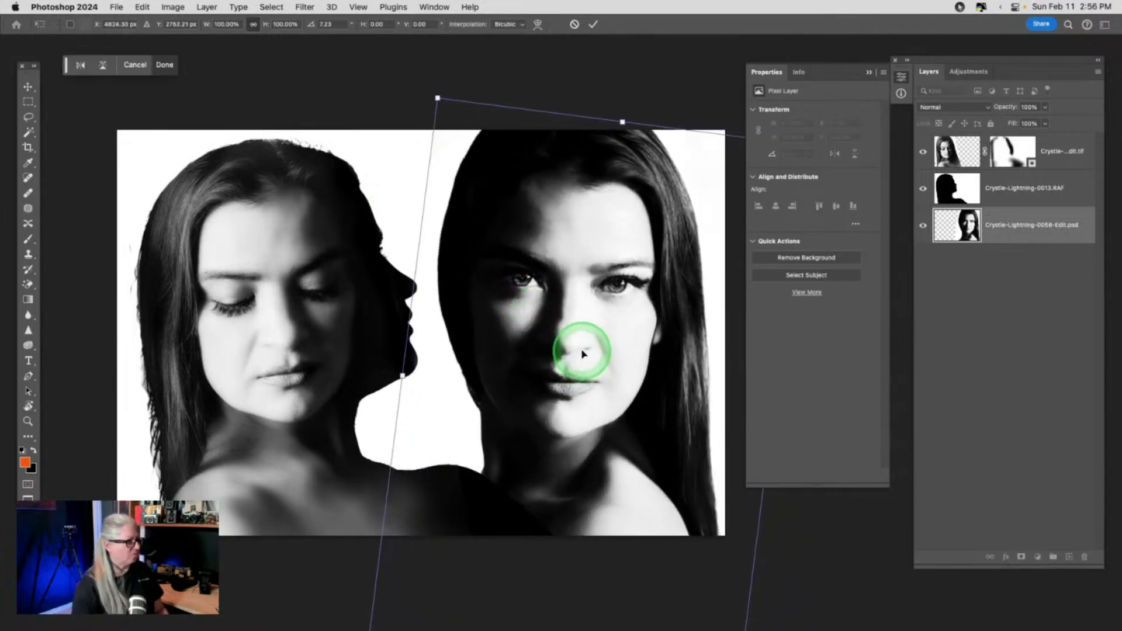
left_click_drag(582, 353, 585, 351)
left_click_drag(481, 79, 463, 81)
left_click_drag(544, 208, 529, 203)
left_click_drag(431, 102, 439, 116)
left_click_drag(521, 233, 522, 236)
key("Return")
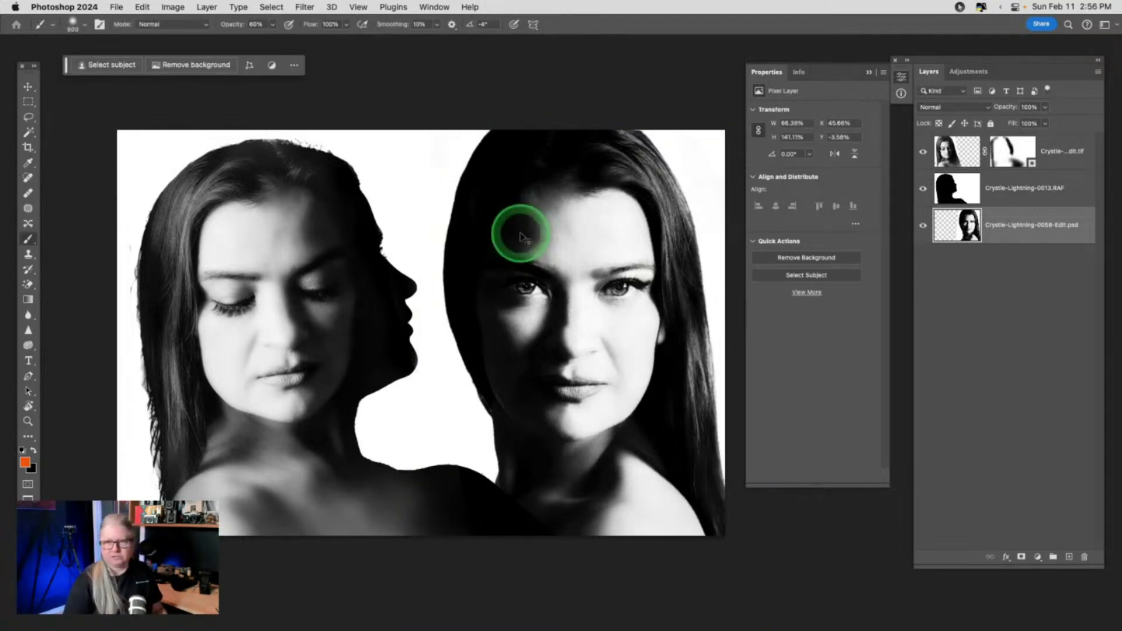
Save the composite document and leave full-screen view.
left_click(116, 7)
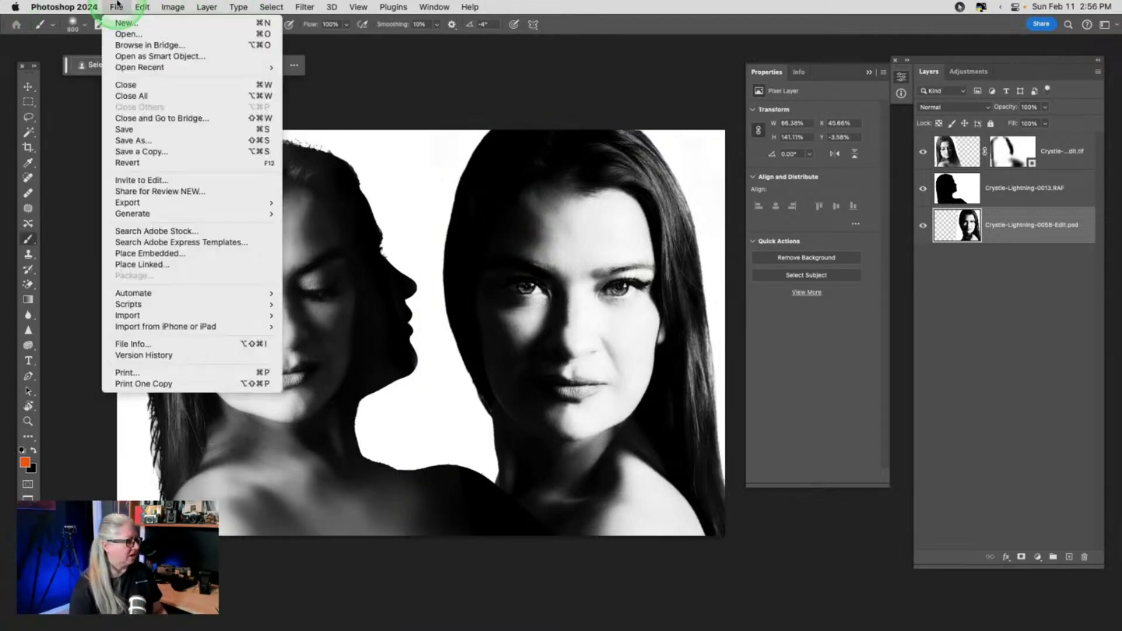
left_click(131, 131)
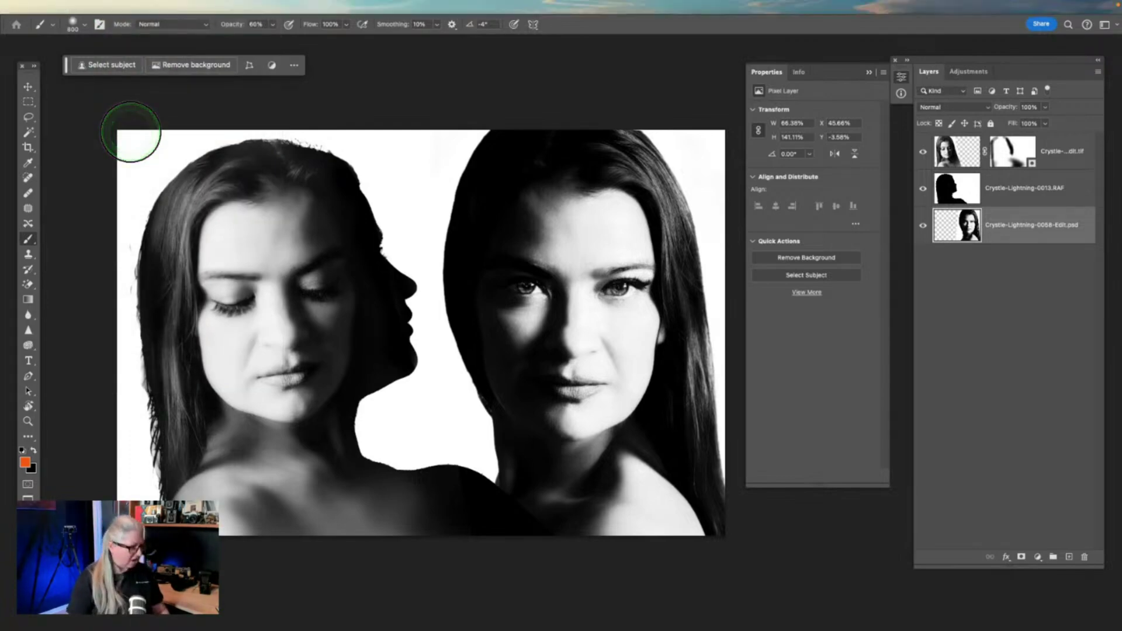
key("f")
key("f")
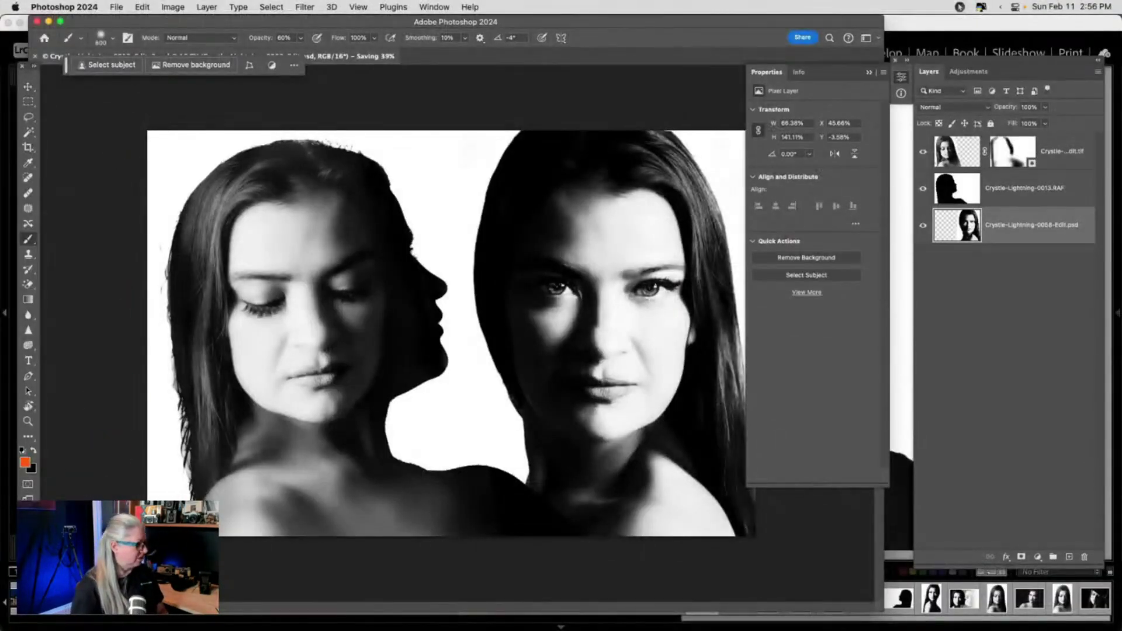
View the composite with panels hidden, then close the document.
left_click(97, 465)
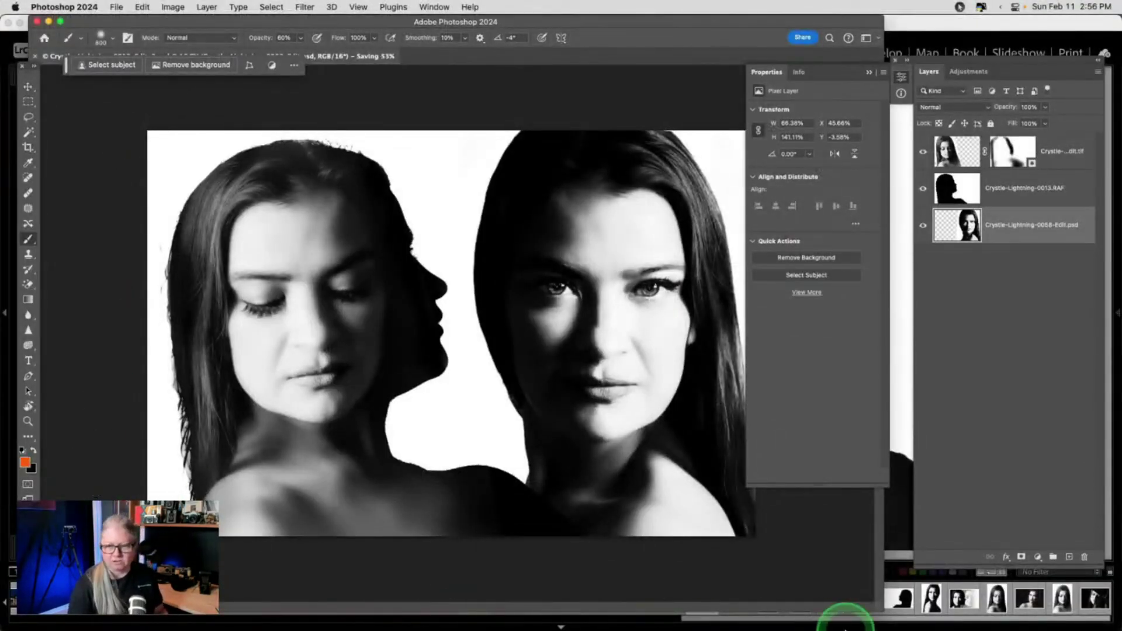
key("Tab")
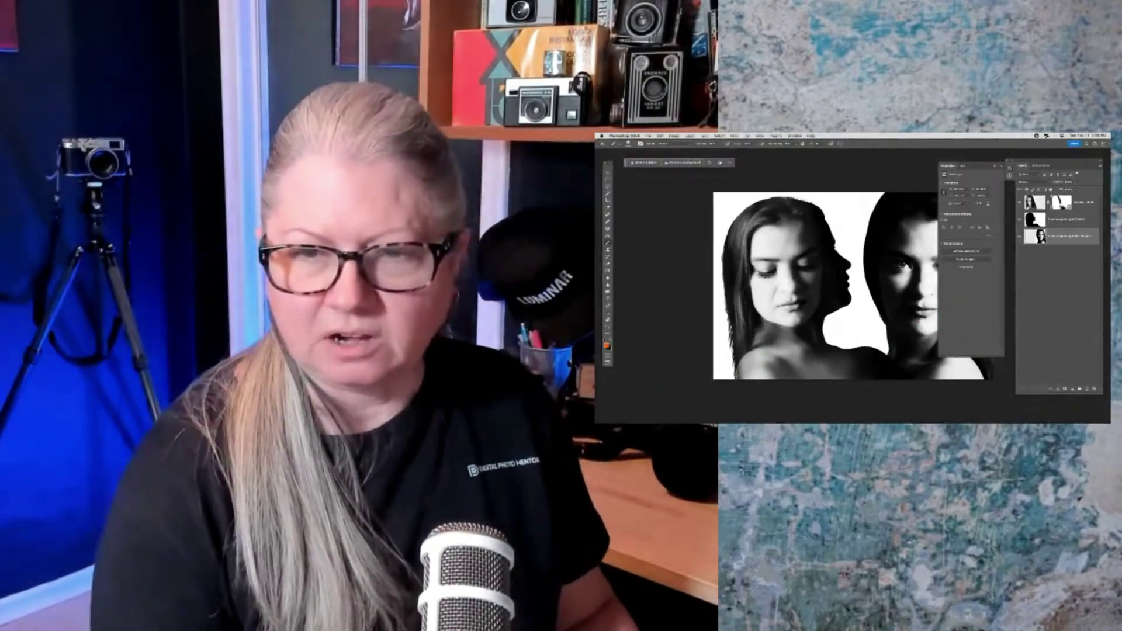
key("Tab")
key("Tab")
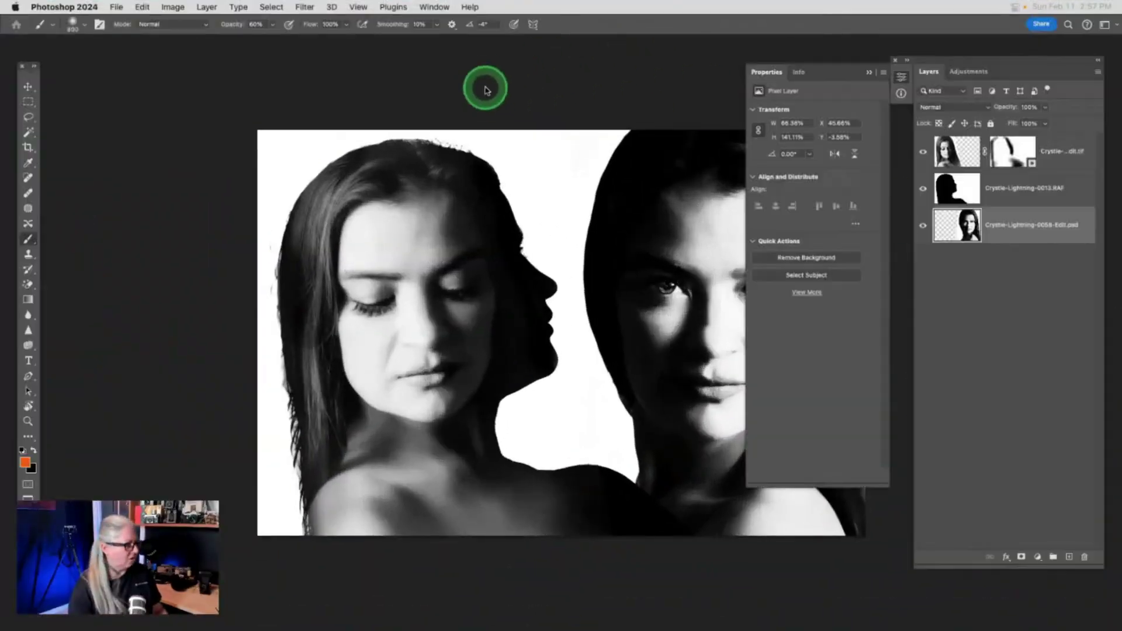
key("super+w")
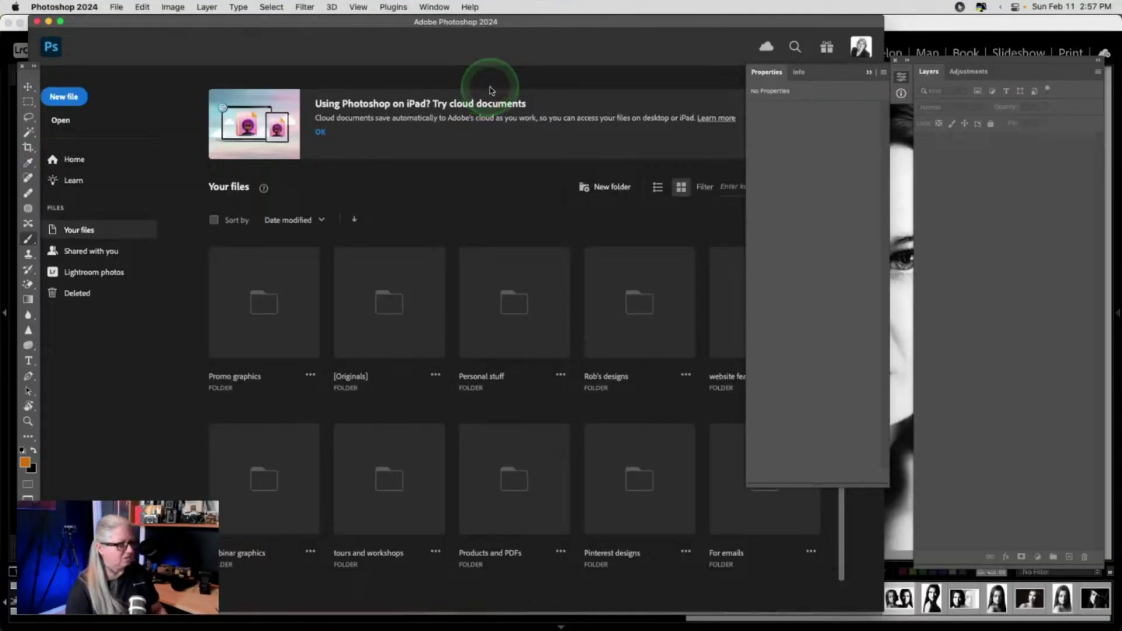
In Lightroom's Grid, move the composite beside its sources and compare the silhouette and two-faces photos.
left_click(934, 20)
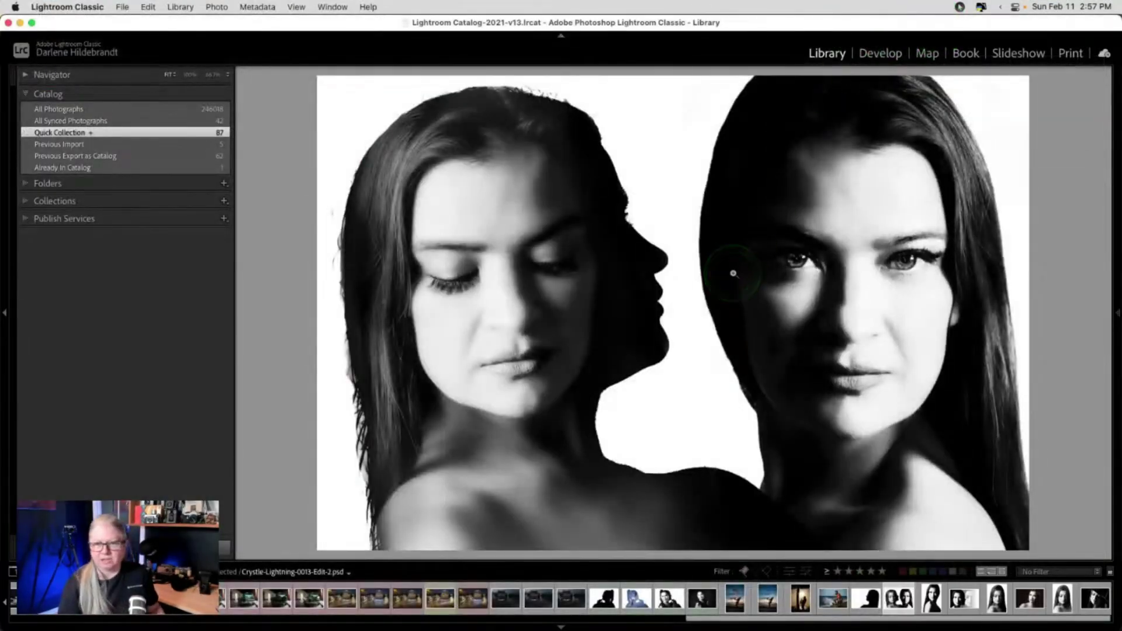
key("g")
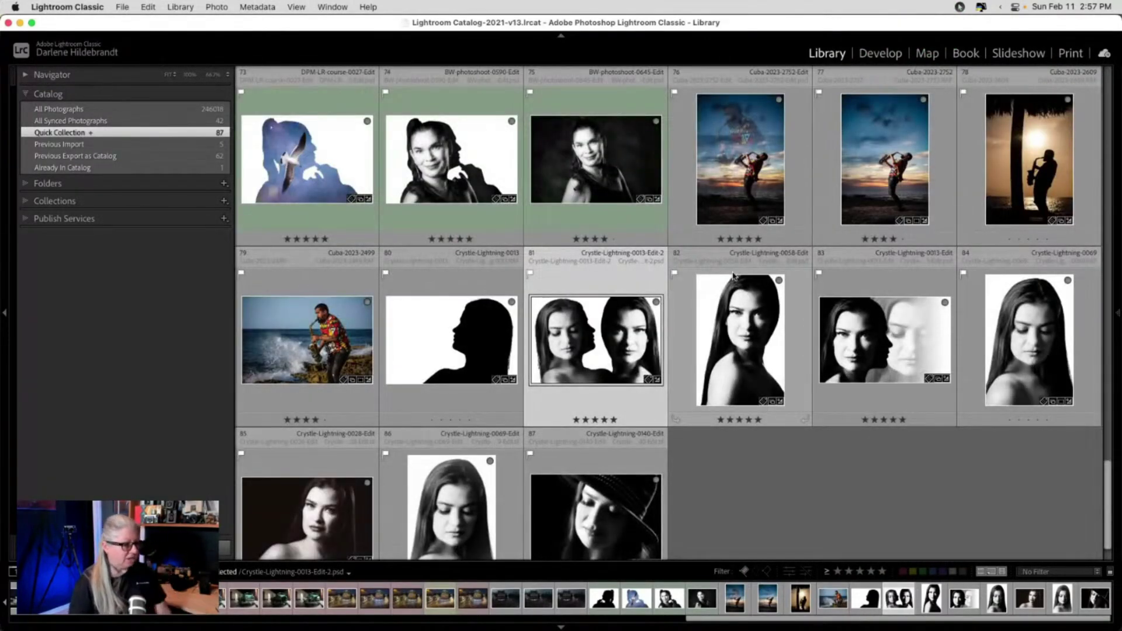
left_click_drag(578, 325, 753, 371)
double_click(721, 342)
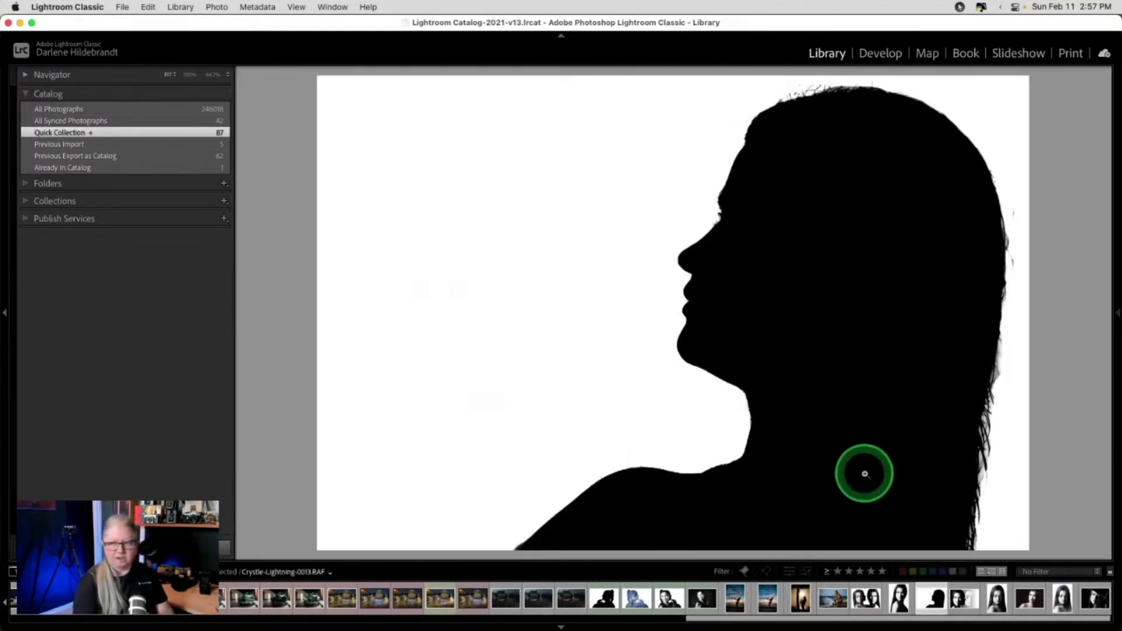
key("Right")
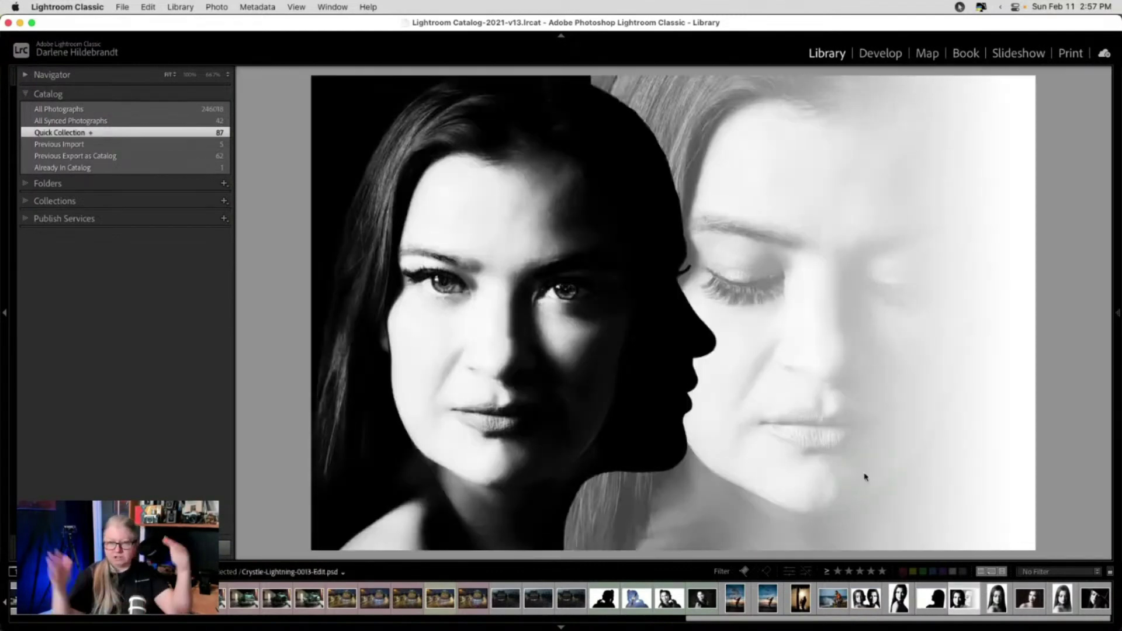
key("Left")
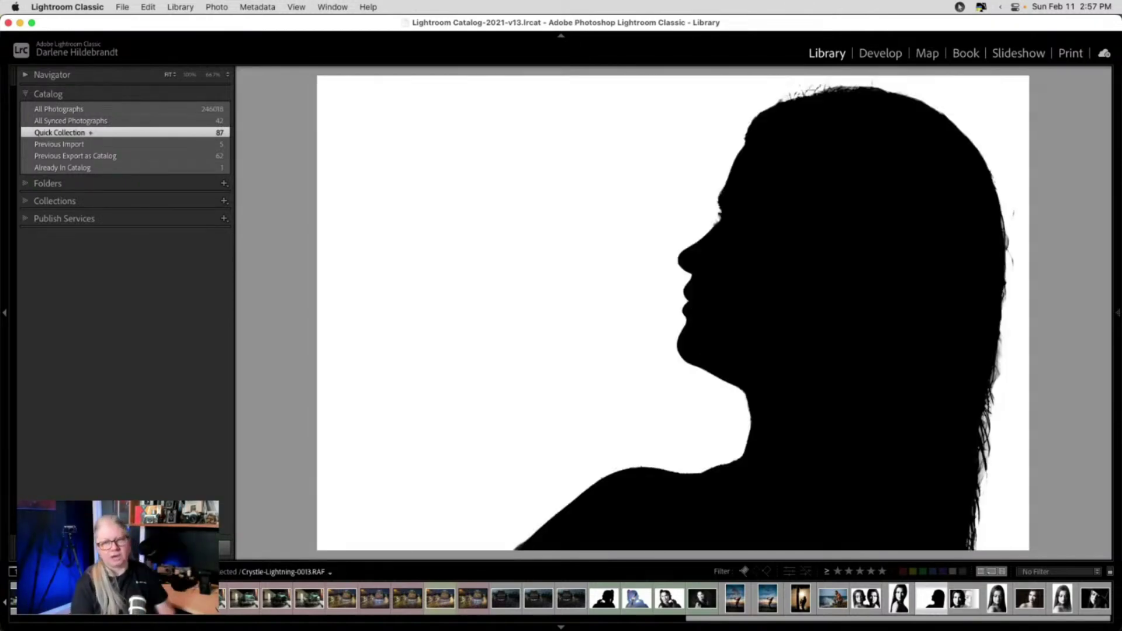
key("Right")
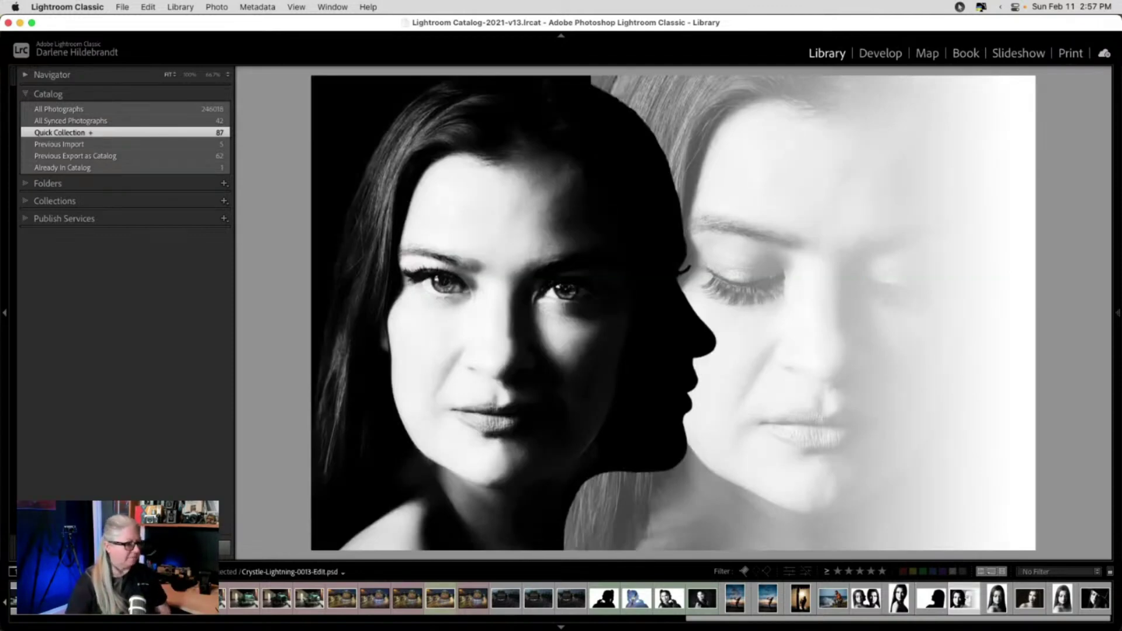
key("g")
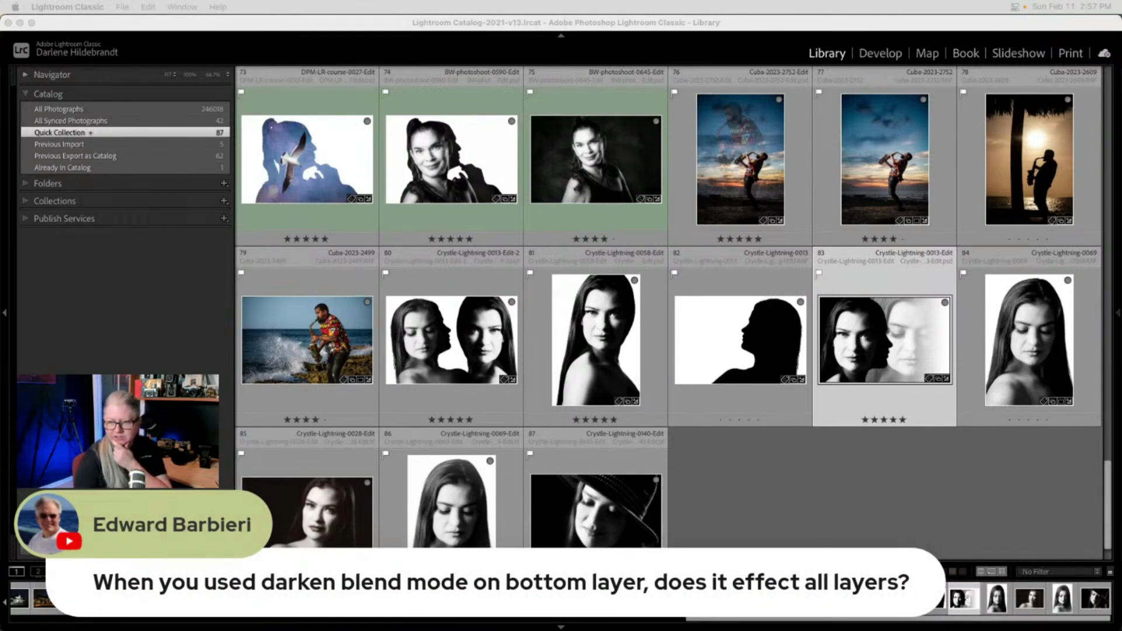
In Lightroom Classic, select the two-portrait composite thumbnail and look through its external editor options.
left_click(779, 478)
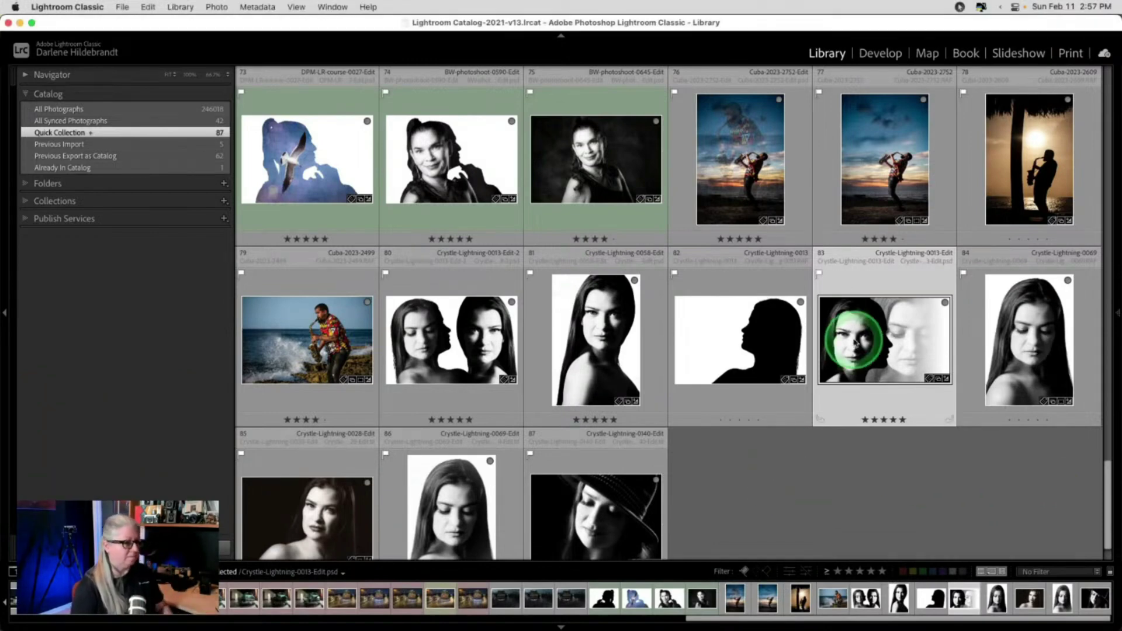
left_click(444, 335)
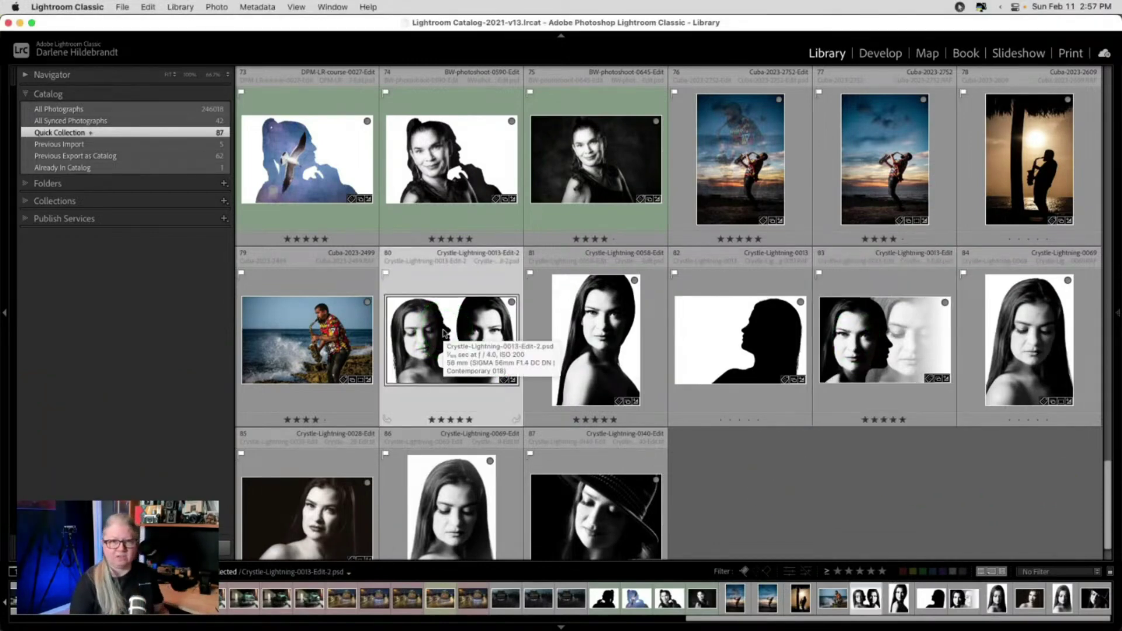
left_click(439, 331)
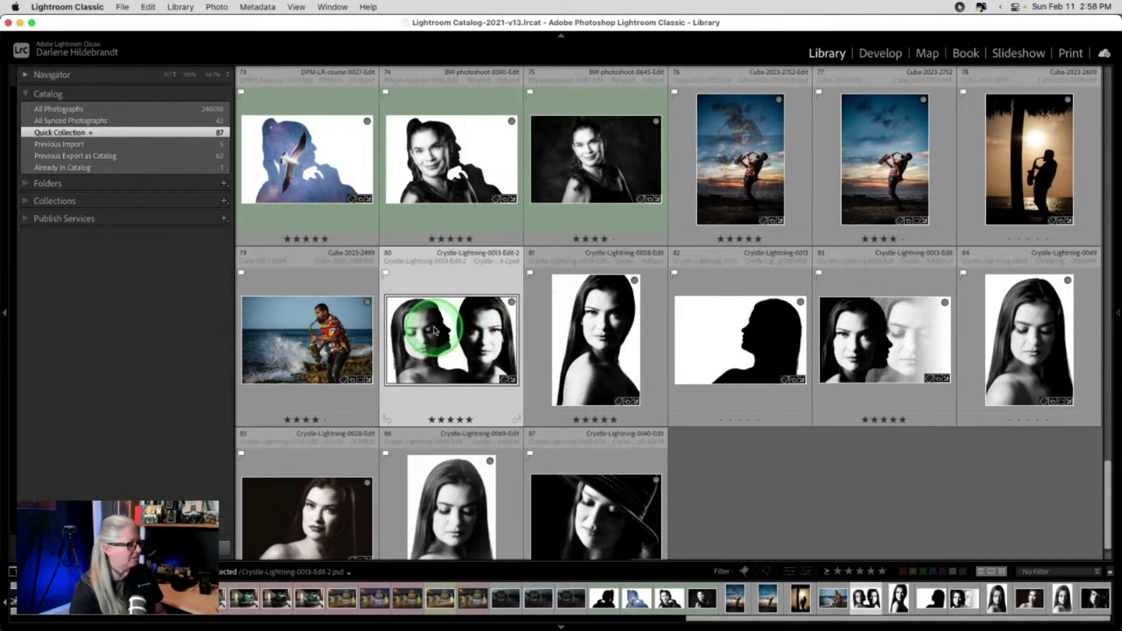
right_click(436, 331)
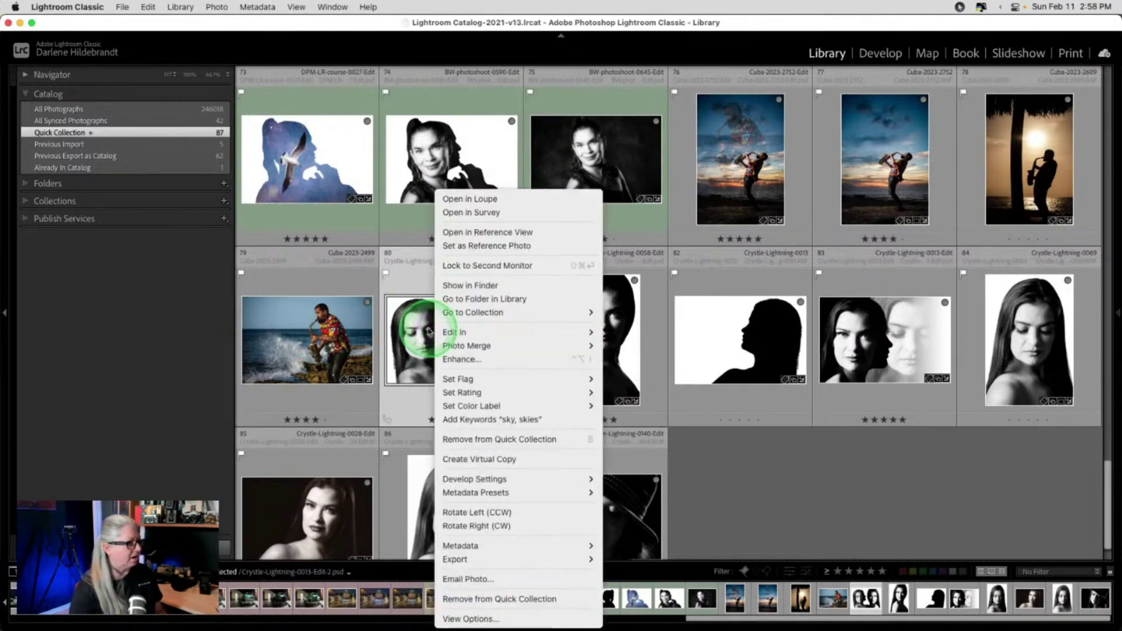
mouse_move(454, 333)
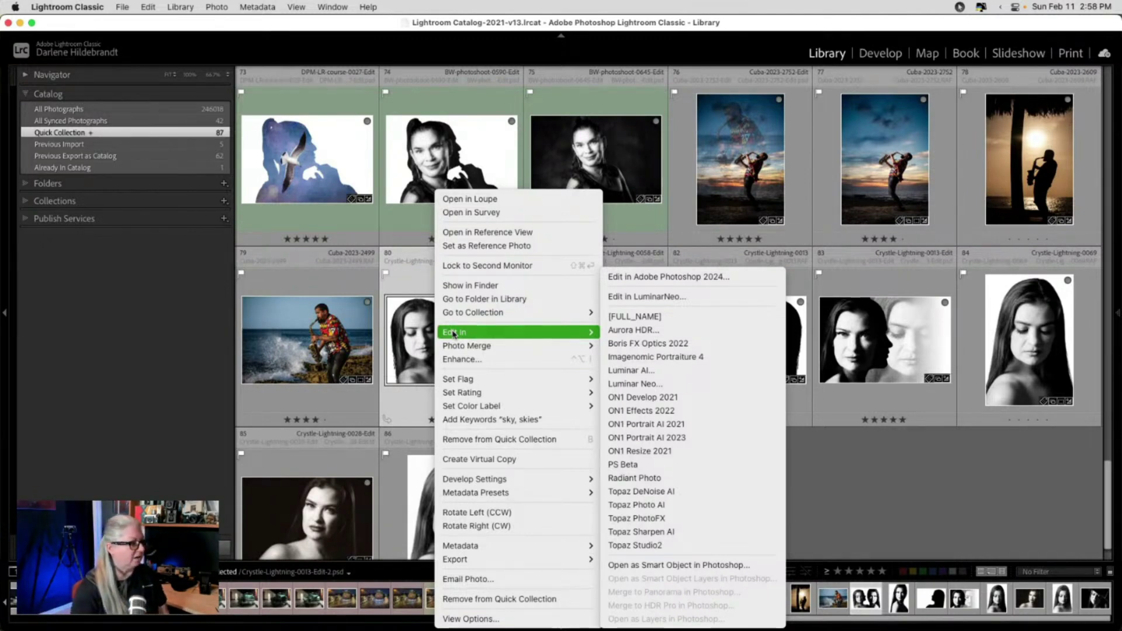
left_click(401, 279)
Enlarge the composite and edit the original file in Adobe Photoshop 2024.
double_click(403, 286)
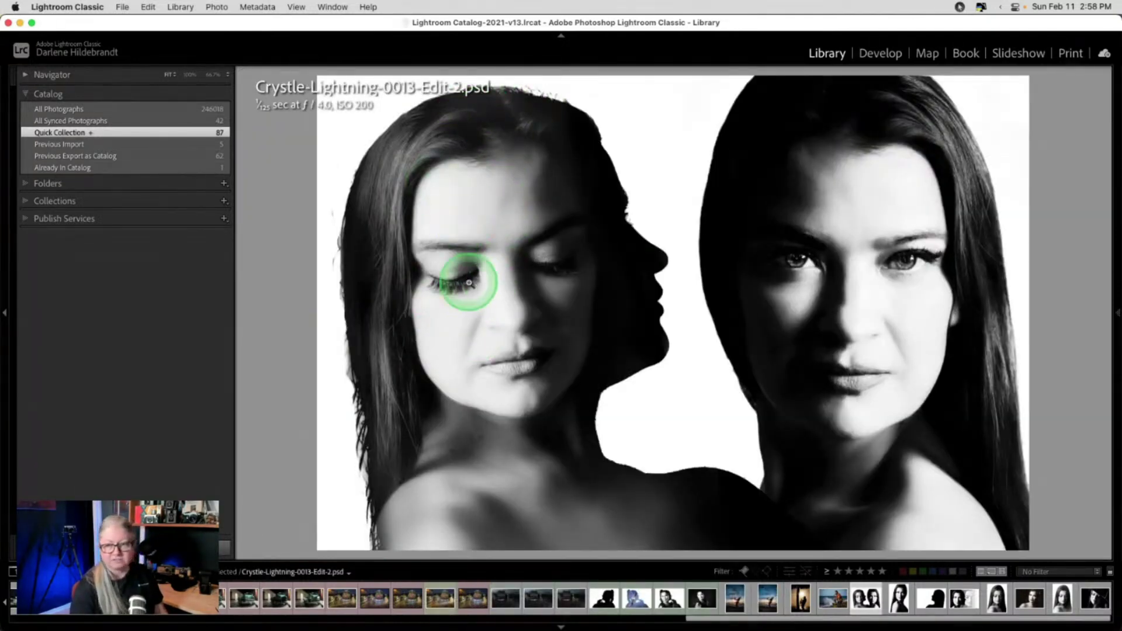
right_click(471, 186)
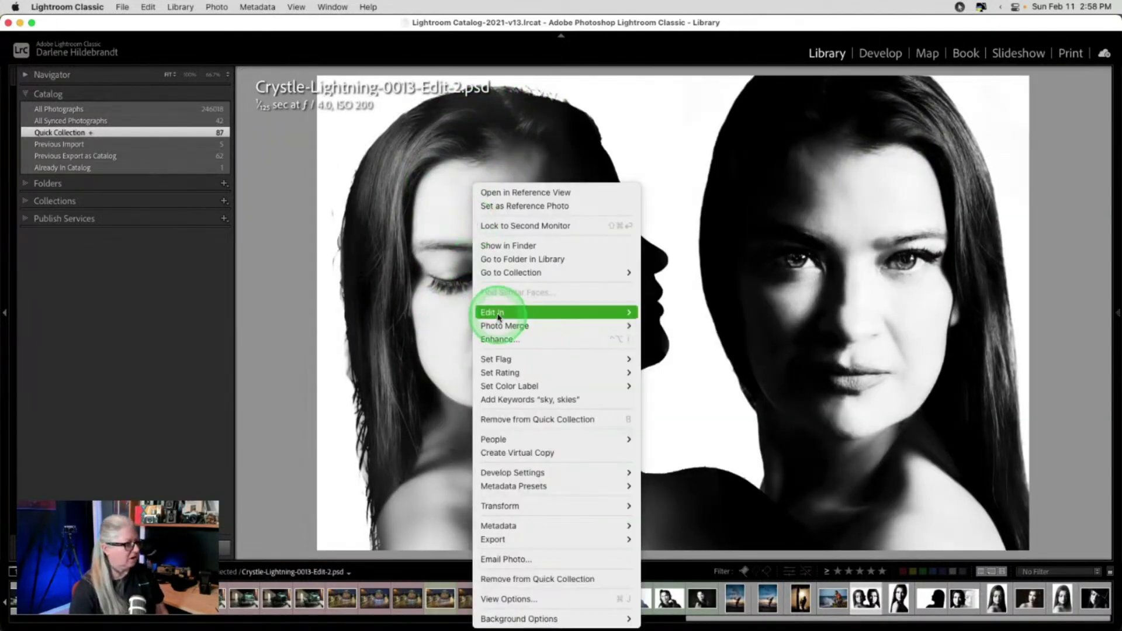
mouse_move(498, 316)
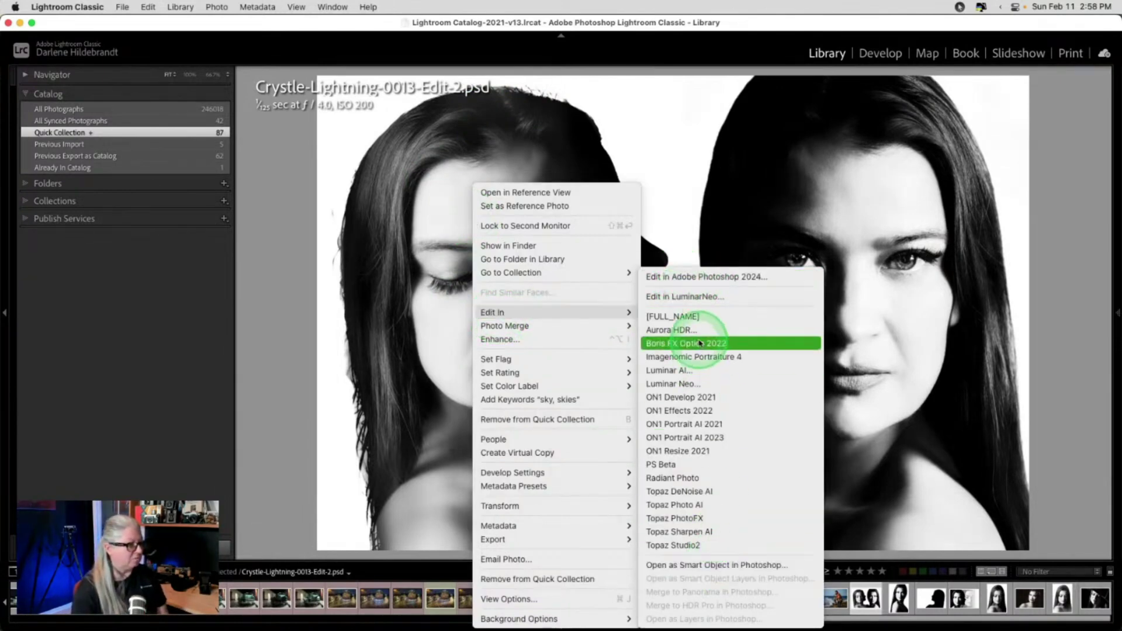
left_click(693, 277)
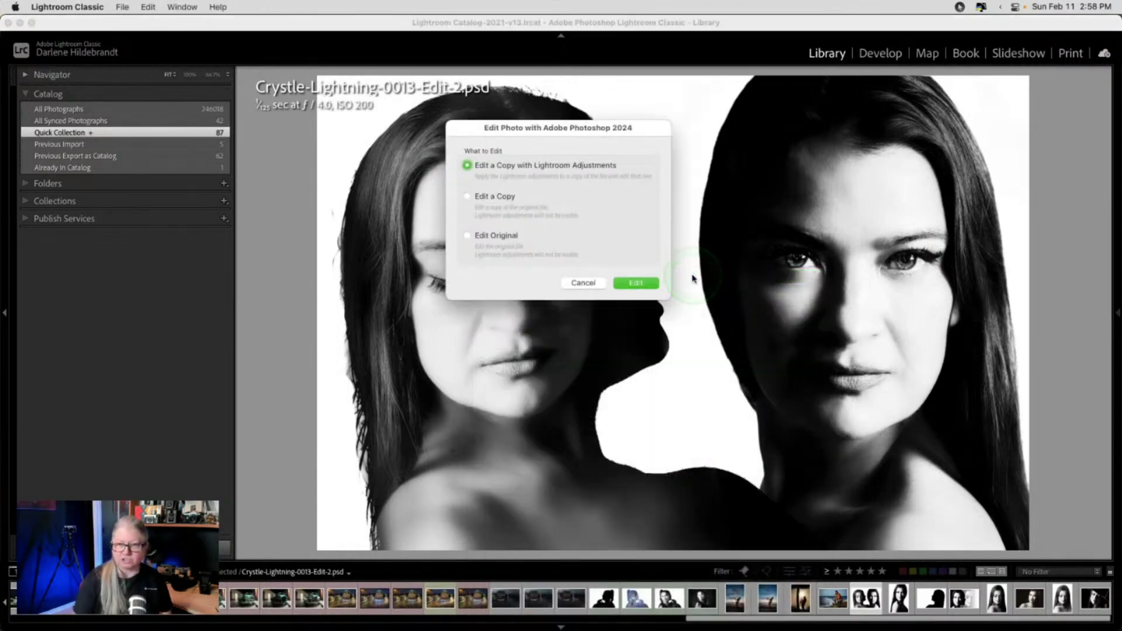
left_click(478, 236)
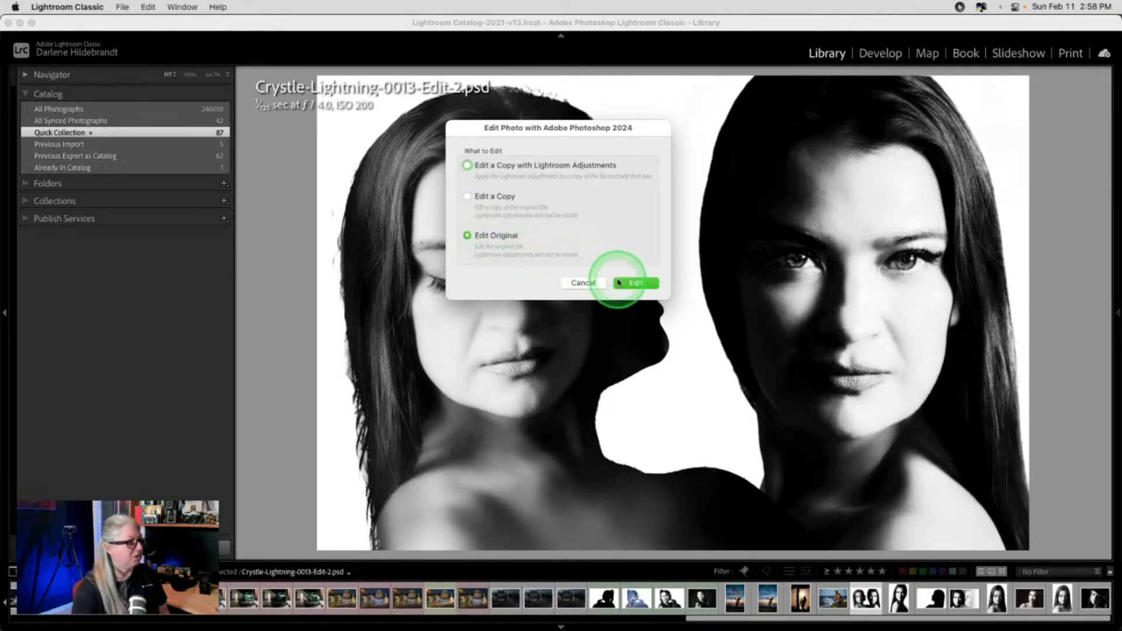
left_click(626, 283)
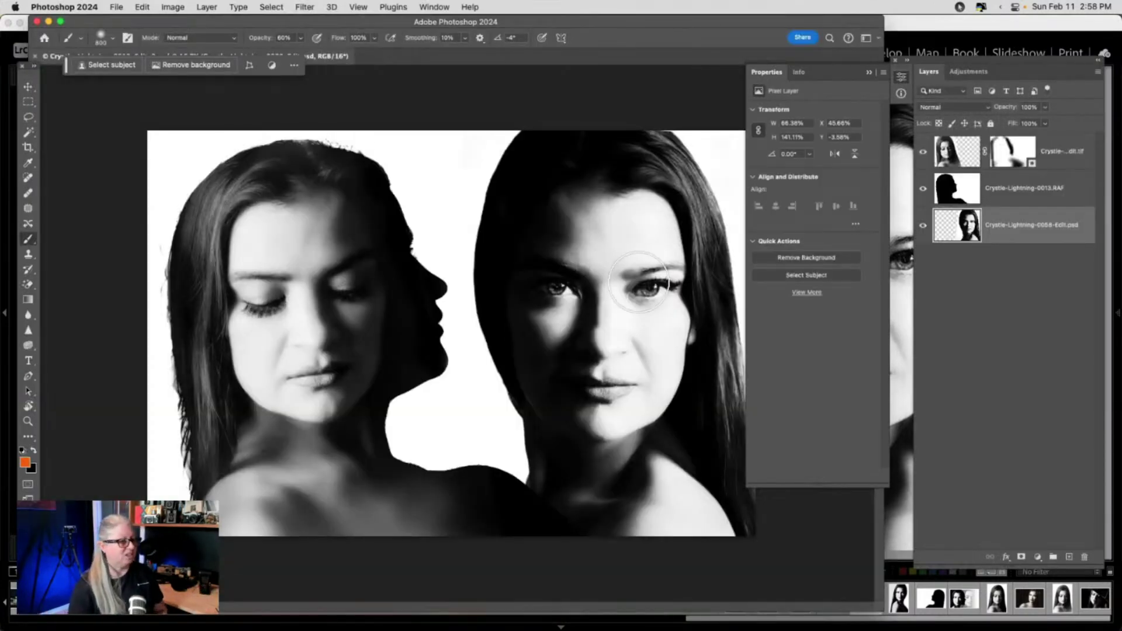
Switch to full-screen view, collapse Properties and move the second portrait layer to the top.
key("f")
left_click(869, 73)
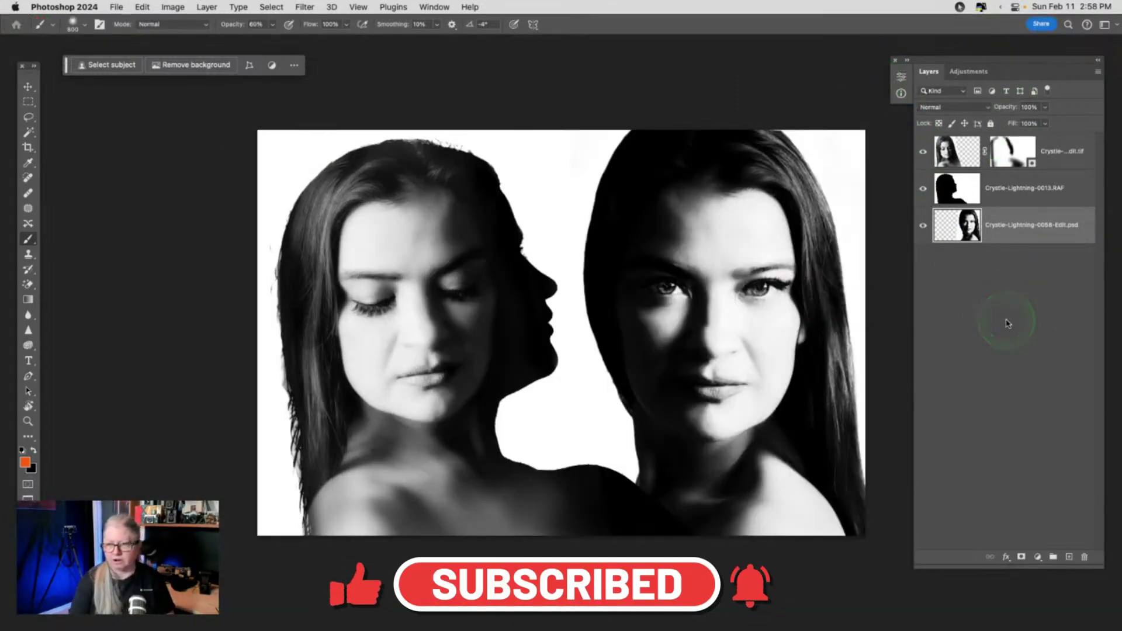
scroll(727, 336, "right", 5)
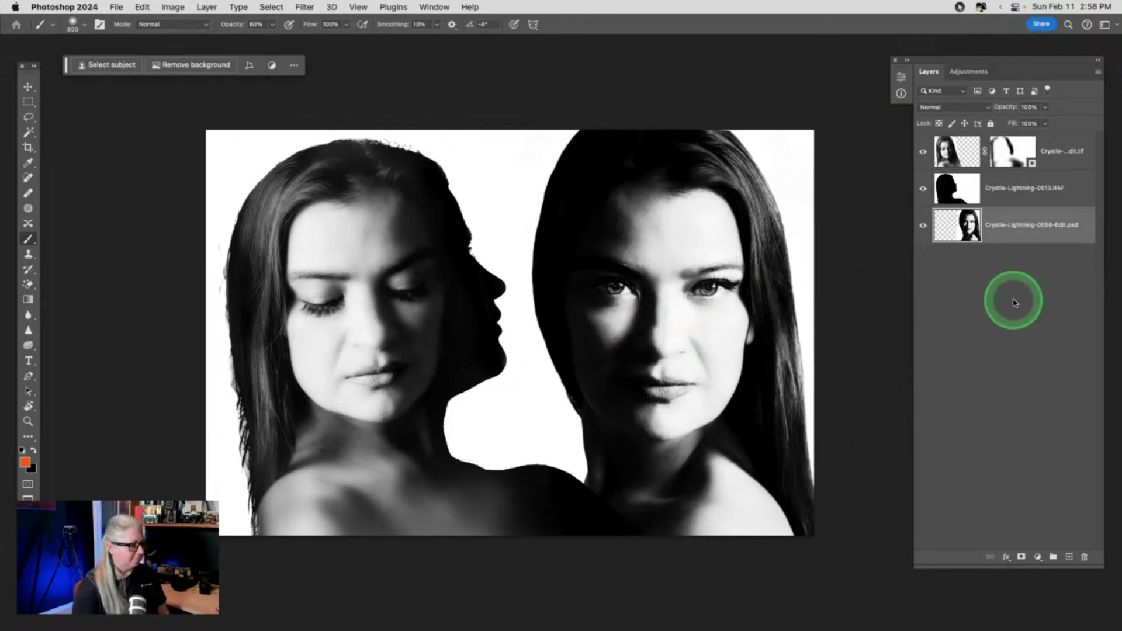
left_click(1023, 193)
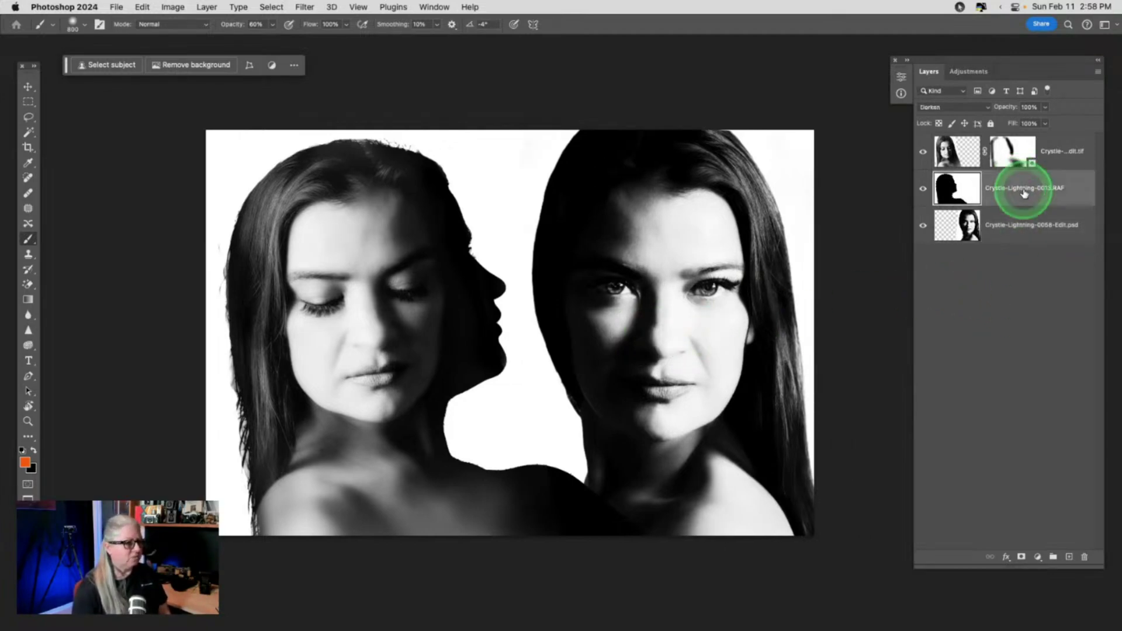
left_click_drag(1012, 235, 1002, 150)
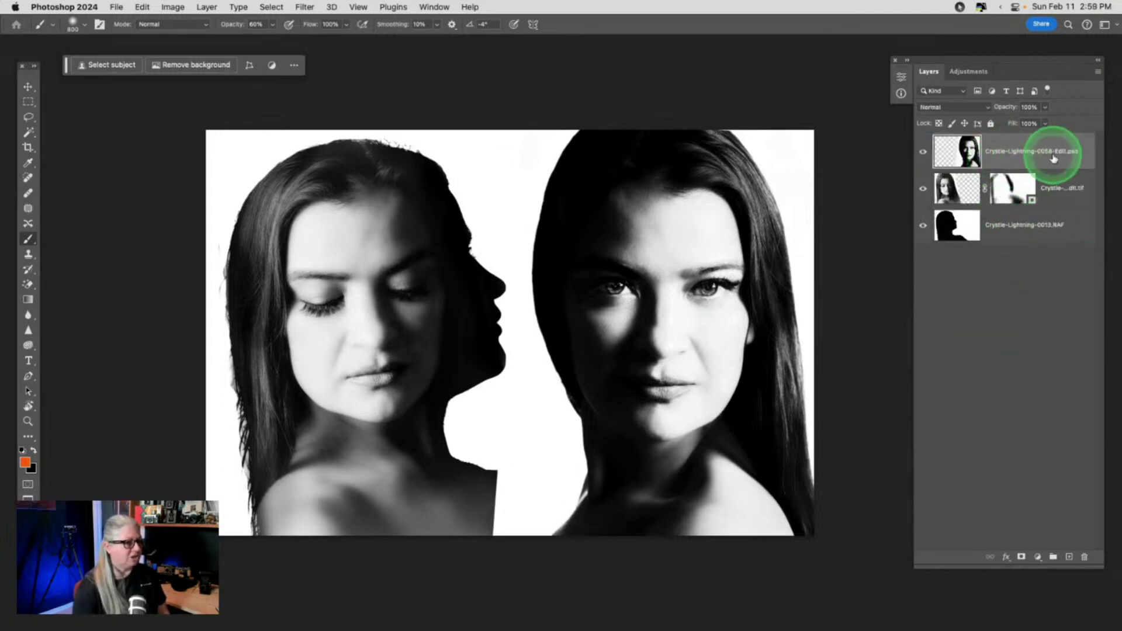
left_click(1031, 161)
Set the silhouette layer's blend mode to Normal and move the second portrait layer back down.
left_click(1008, 229)
left_click(937, 108)
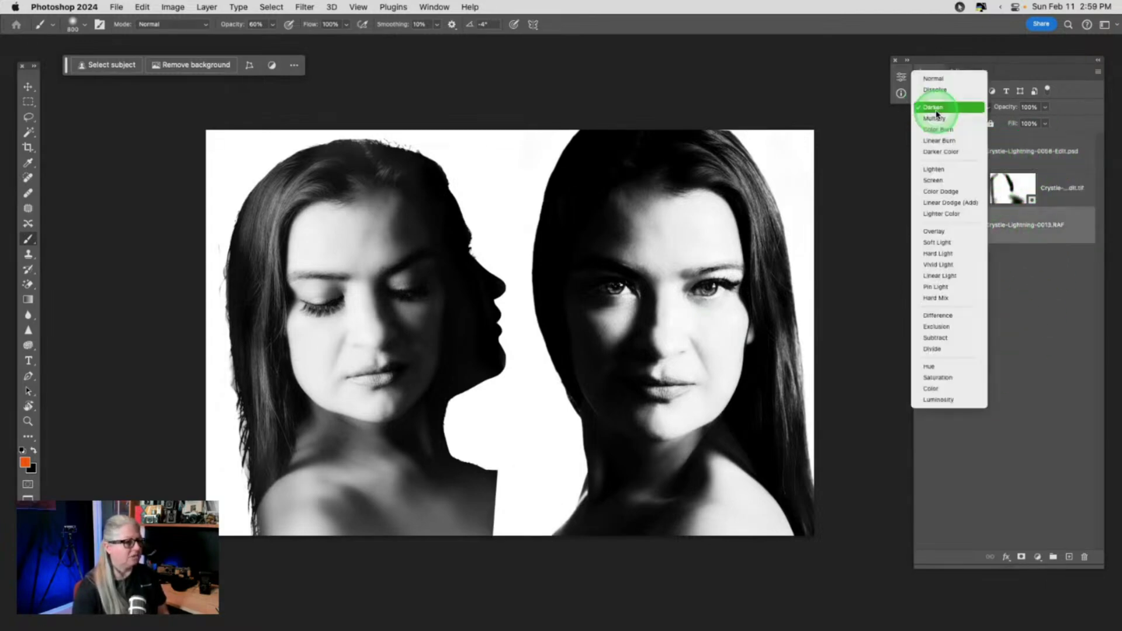
left_click(933, 79)
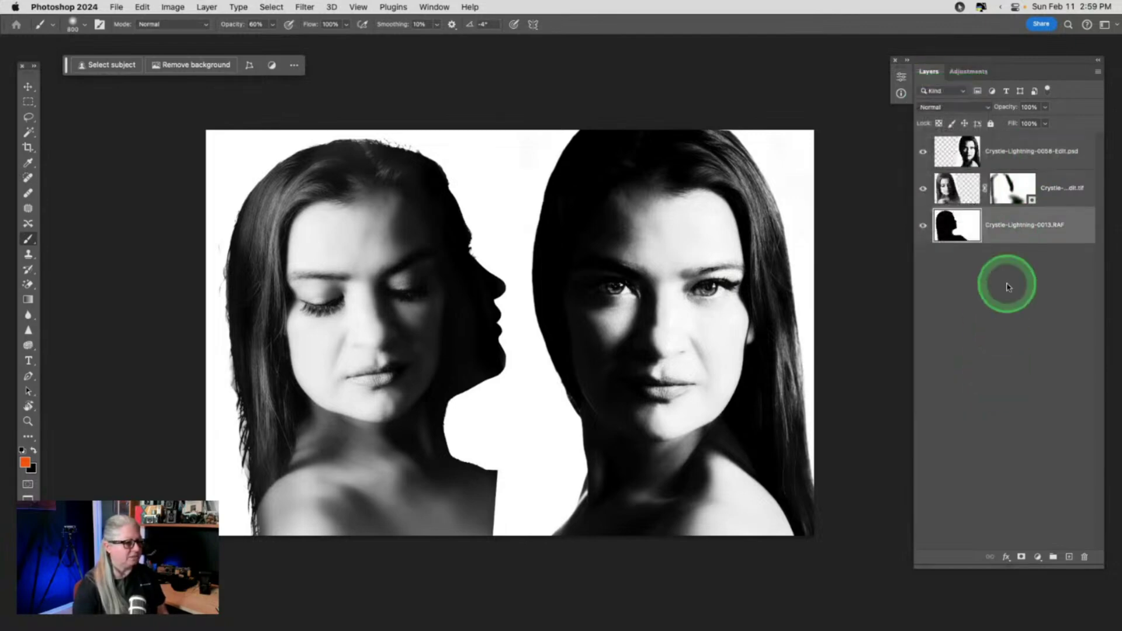
left_click_drag(1007, 163, 1000, 251)
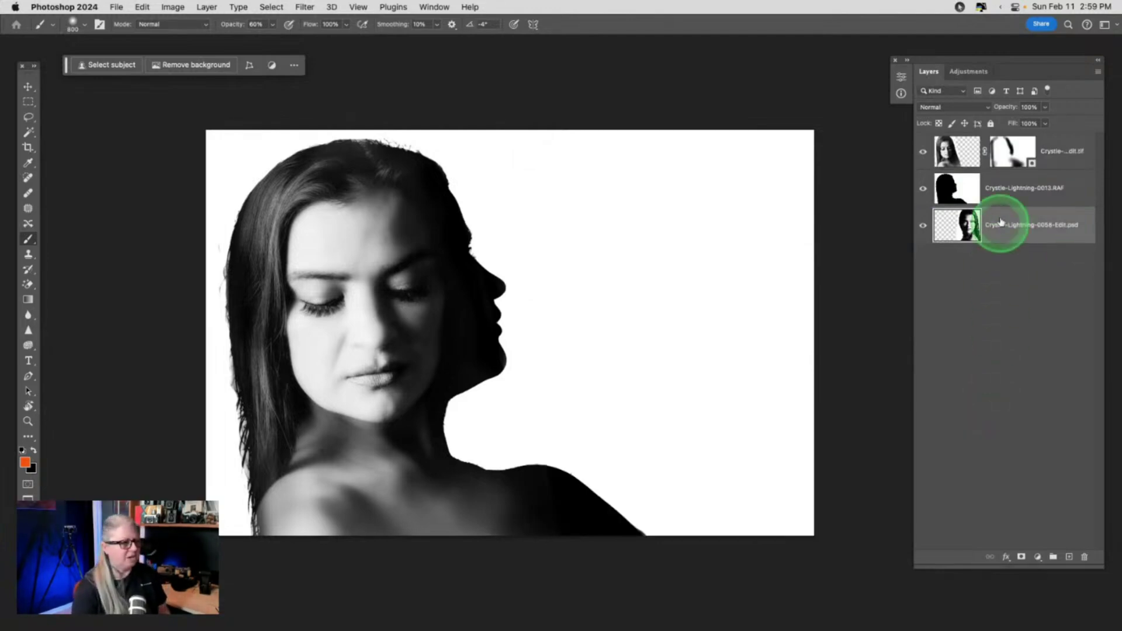
Drag the silhouette layer's opacity down to about 22%.
left_click(1007, 196)
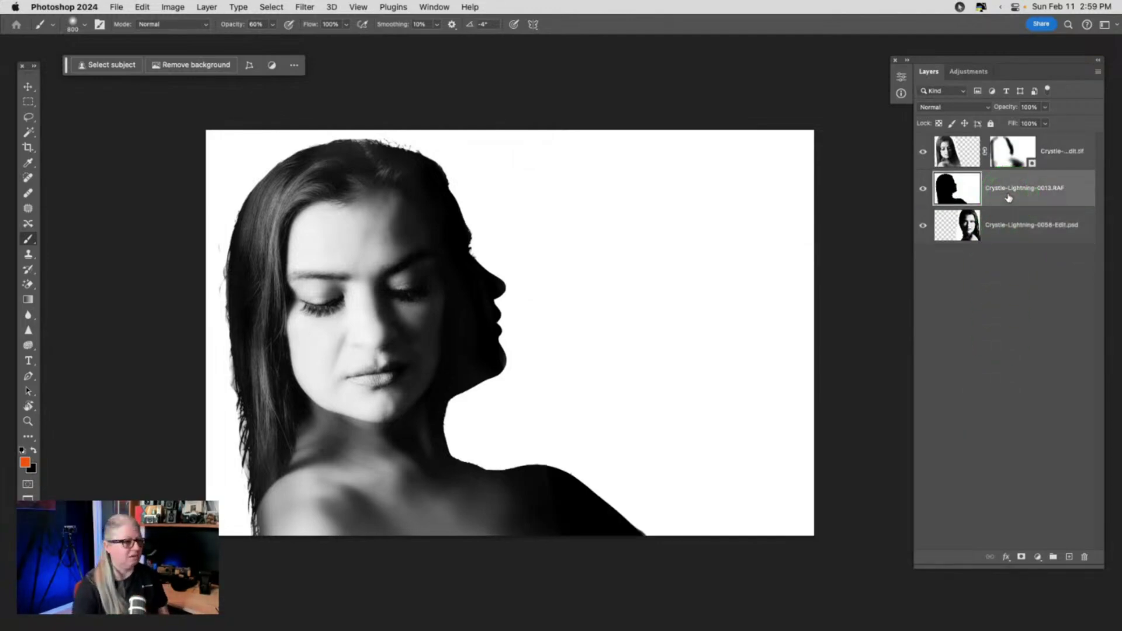
left_click(1045, 111)
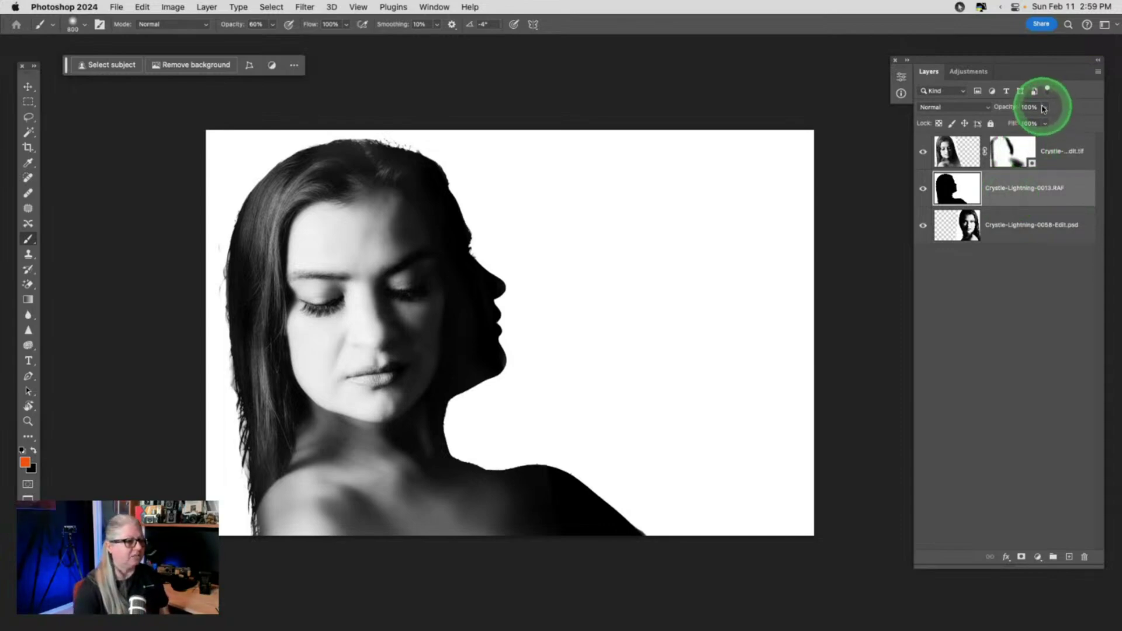
mouse_move(1045, 120)
left_mouse_down()
mouse_move(967, 120)
mouse_move(1104, 120)
mouse_move(1018, 122)
mouse_move(1047, 122)
left_mouse_up()
Switch the silhouette layer to Darken blending, then select the top .tif portrait layer.
left_click(1016, 197)
left_click(957, 111)
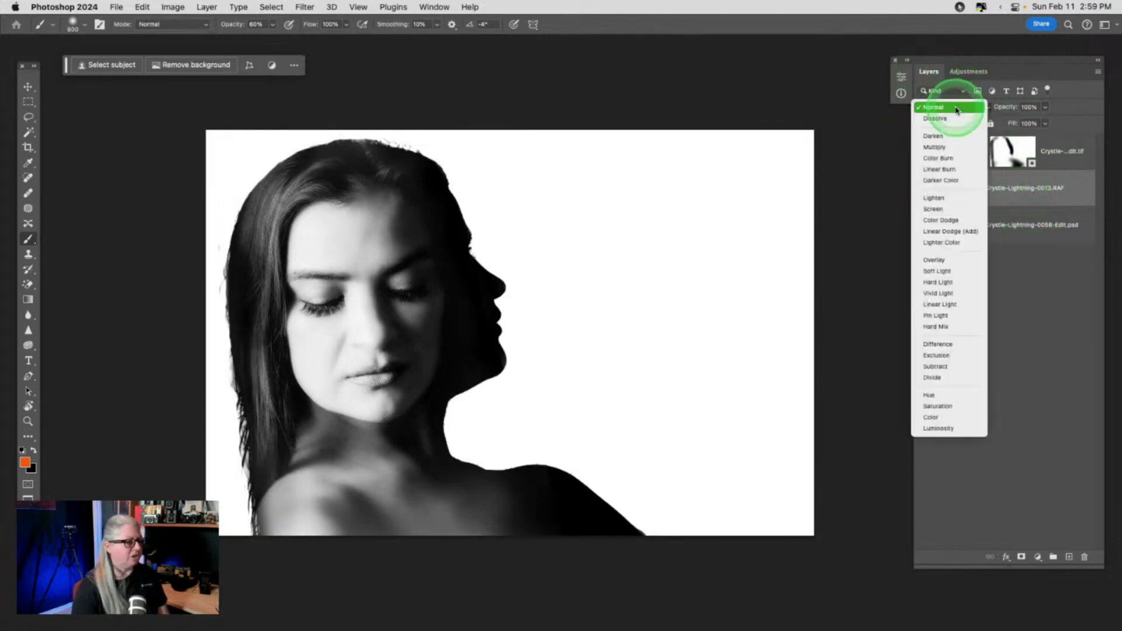
left_click(943, 136)
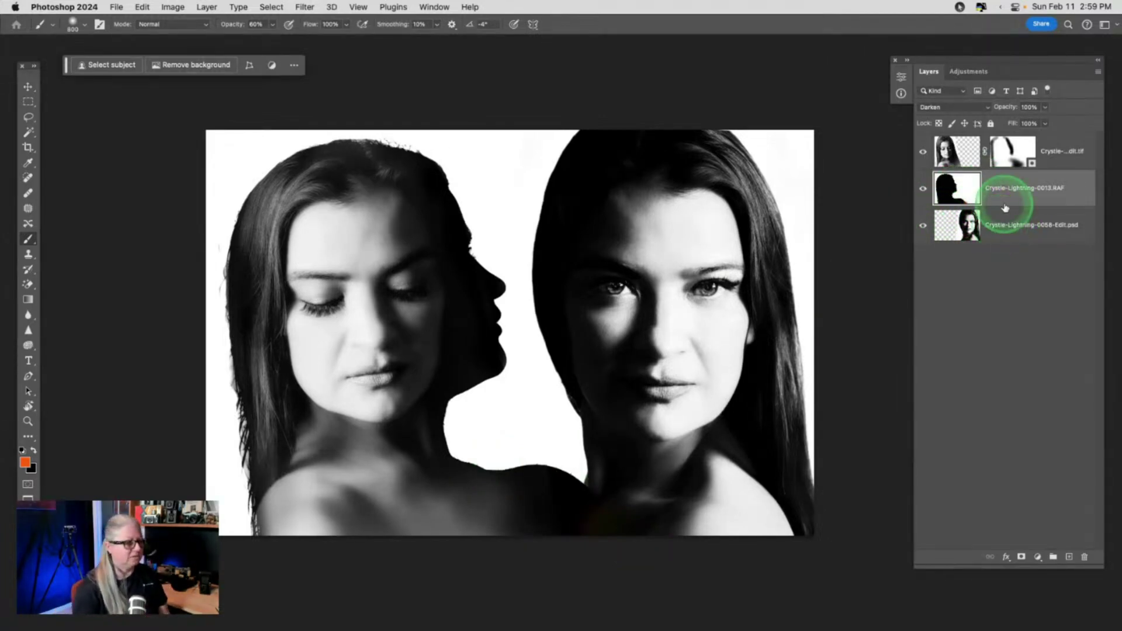
left_click(973, 158)
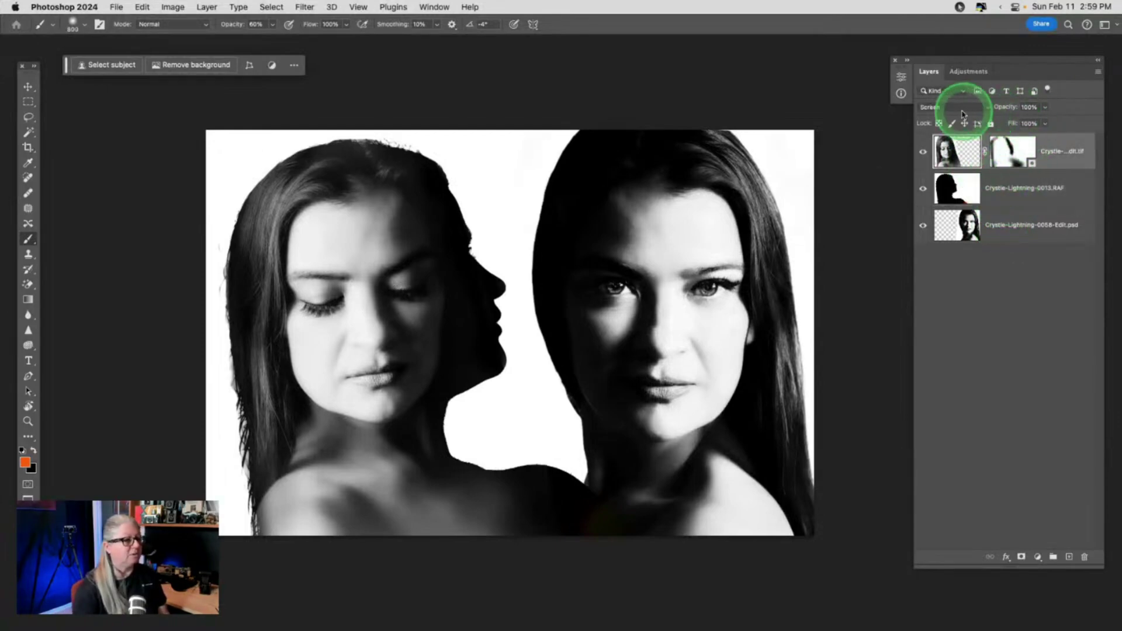
left_click(949, 151)
left_click_drag(950, 151, 954, 193)
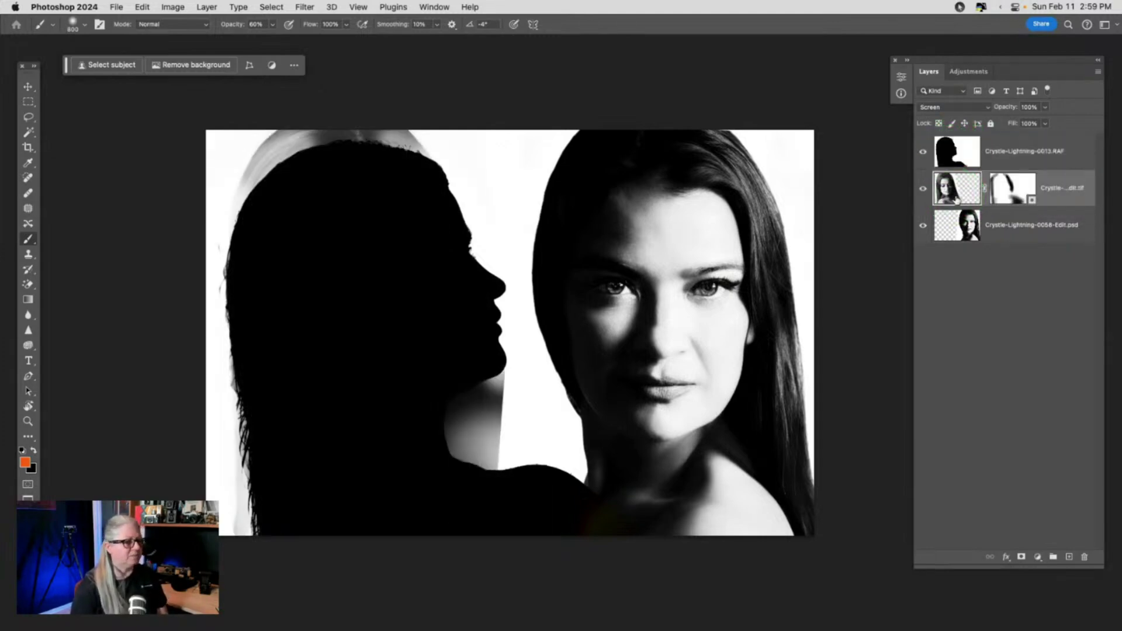
left_click(951, 109)
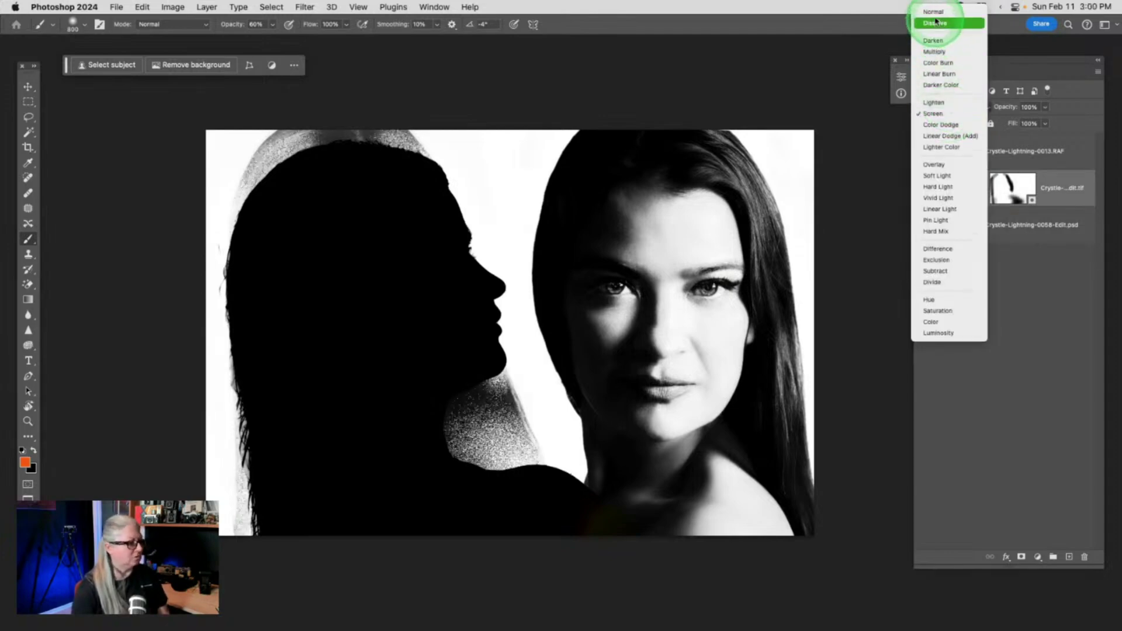
left_click(934, 12)
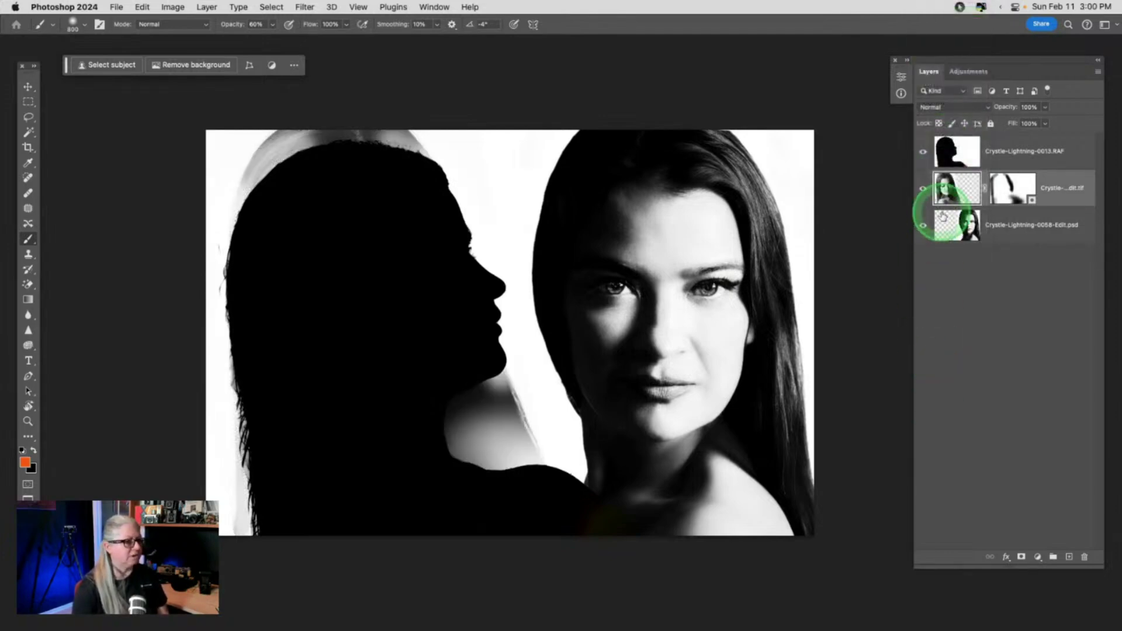
left_click(956, 151)
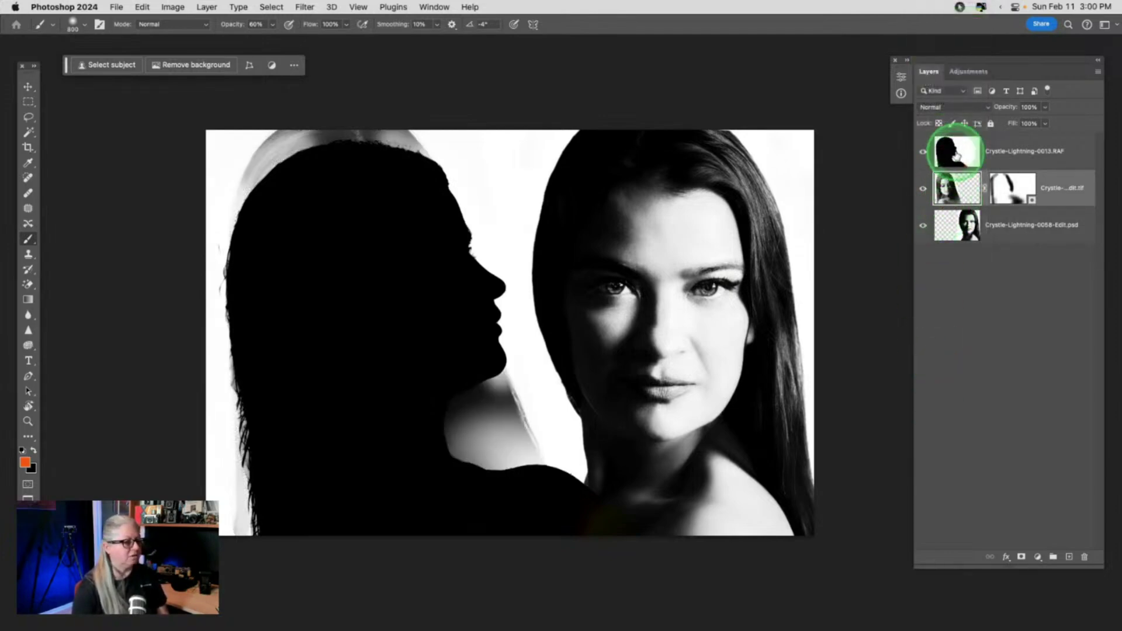
left_click(938, 107)
left_click(939, 108)
left_click(939, 108)
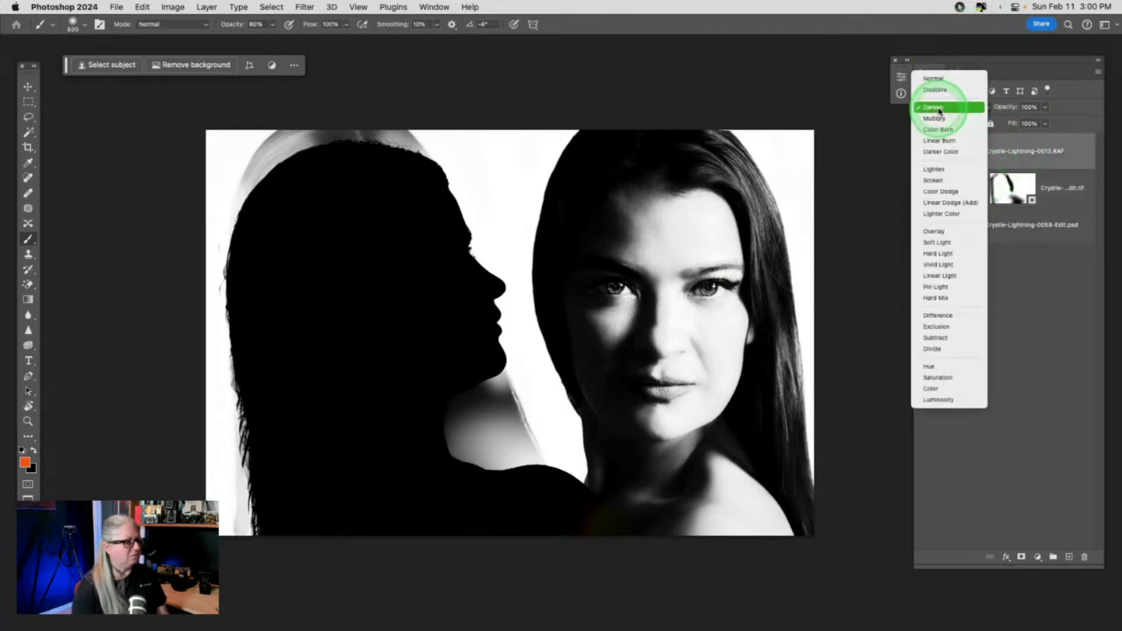
left_click(937, 170)
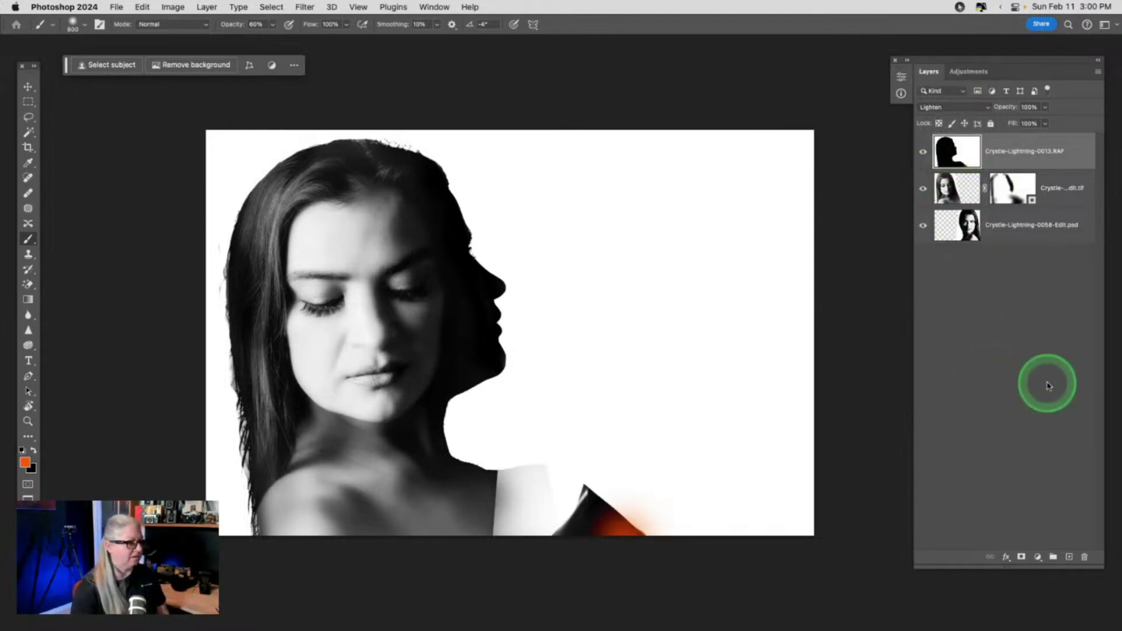
left_click(921, 226)
left_click(921, 227)
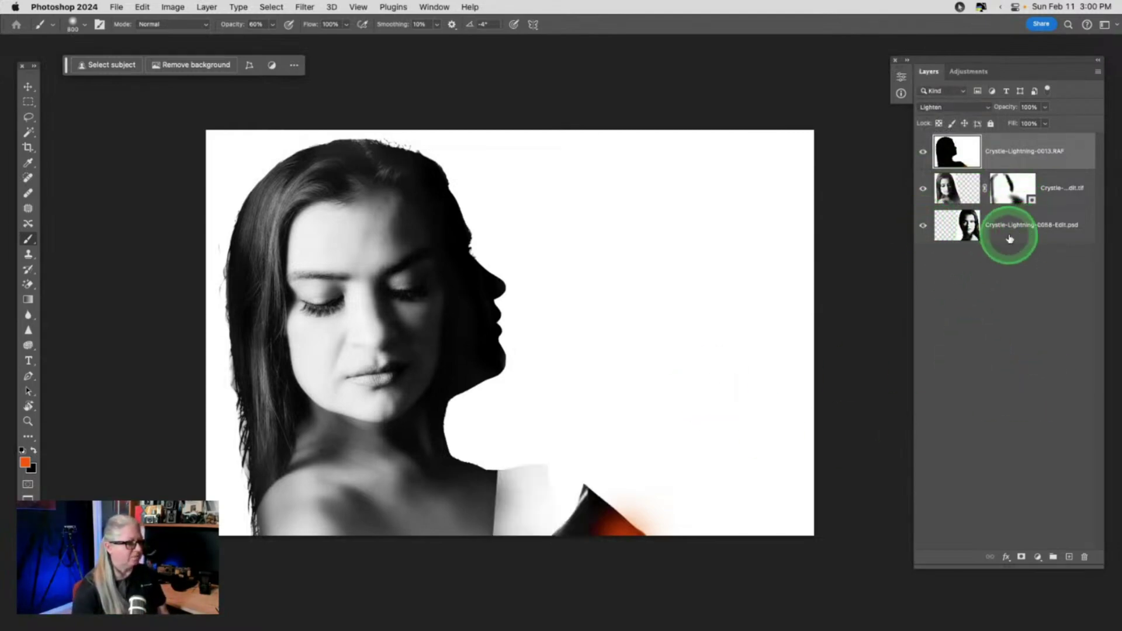
left_click(923, 228)
key("super+bracketleft")
key("alt+shift+k")
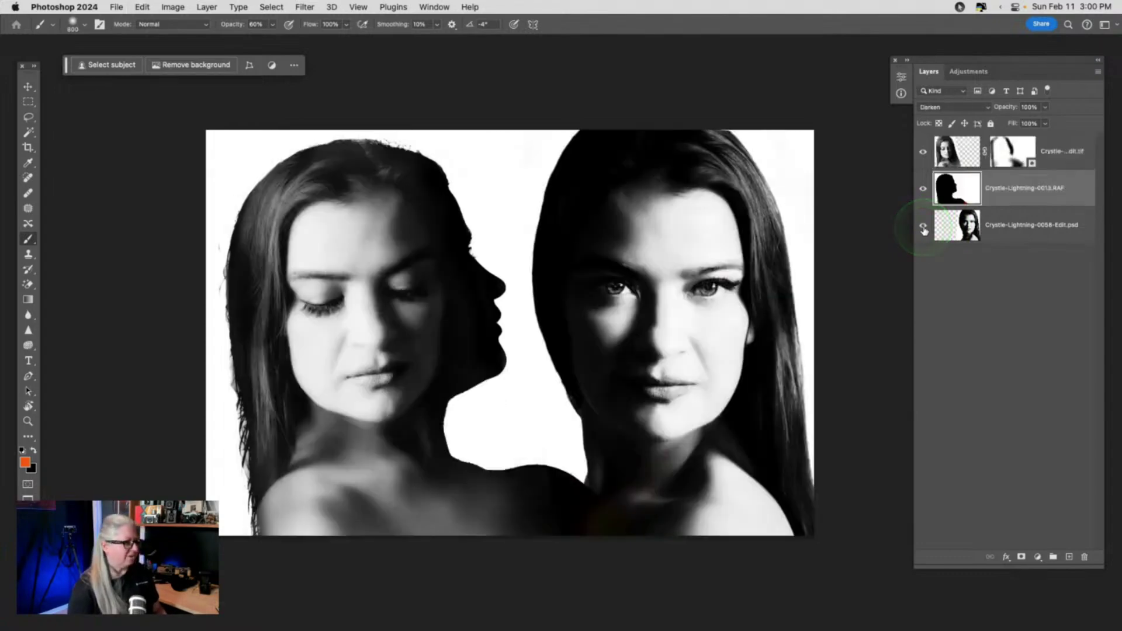